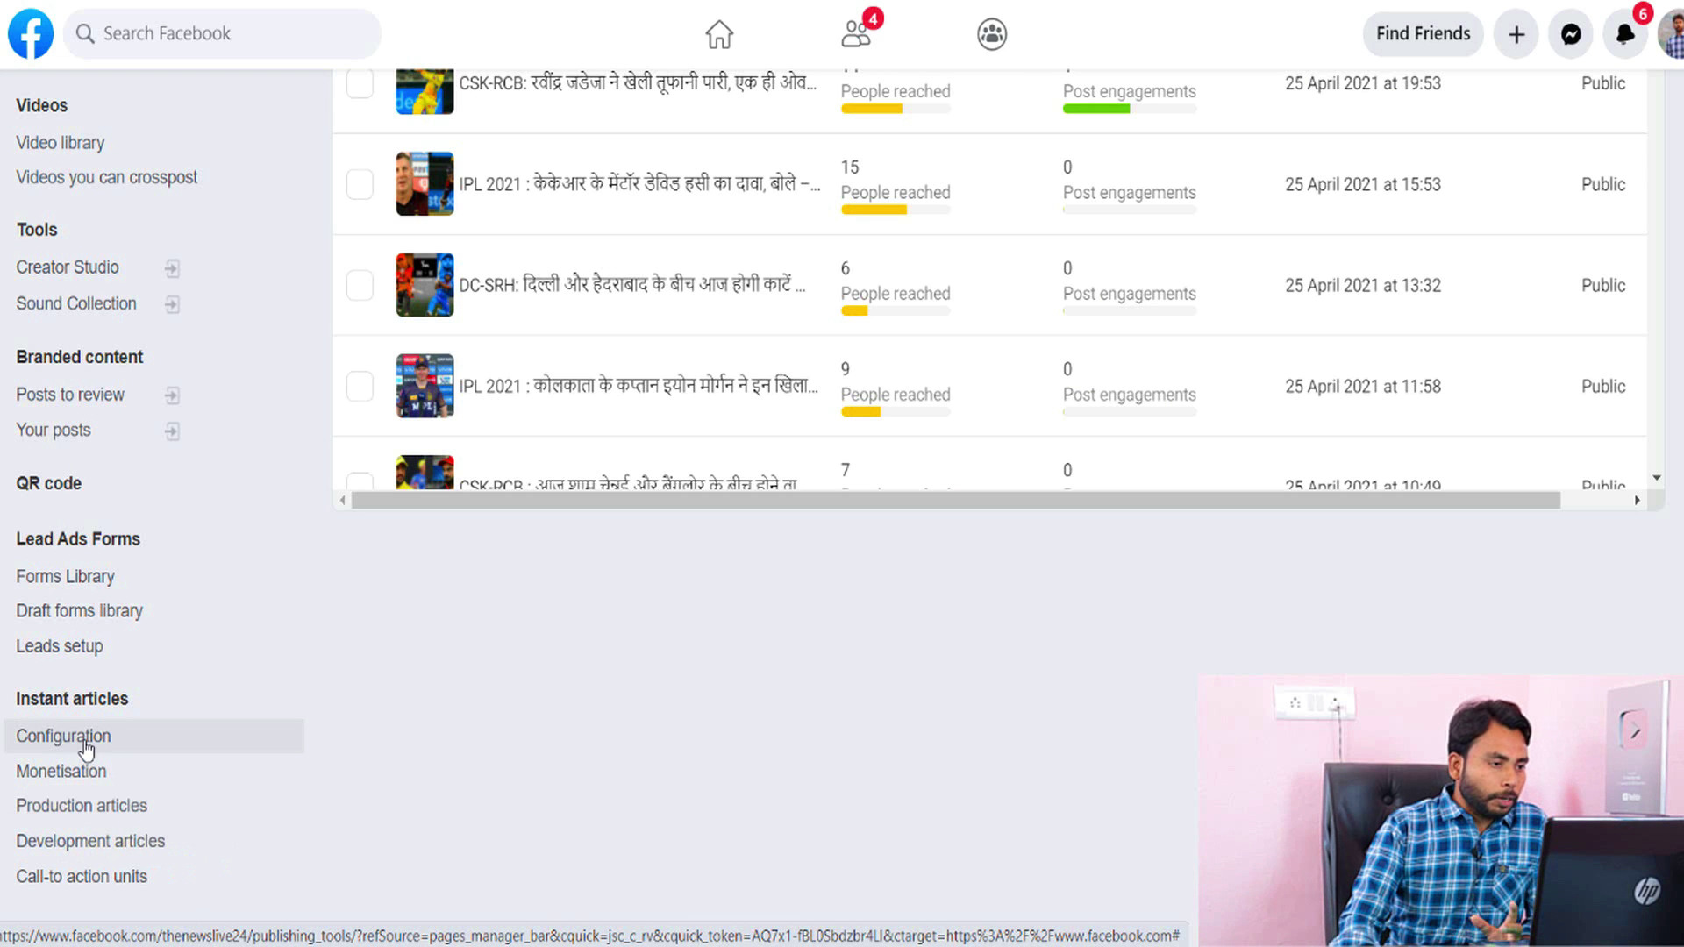
- Open the Instant Articles configuration page in the Facebook page's publishing tools
click(85, 741)
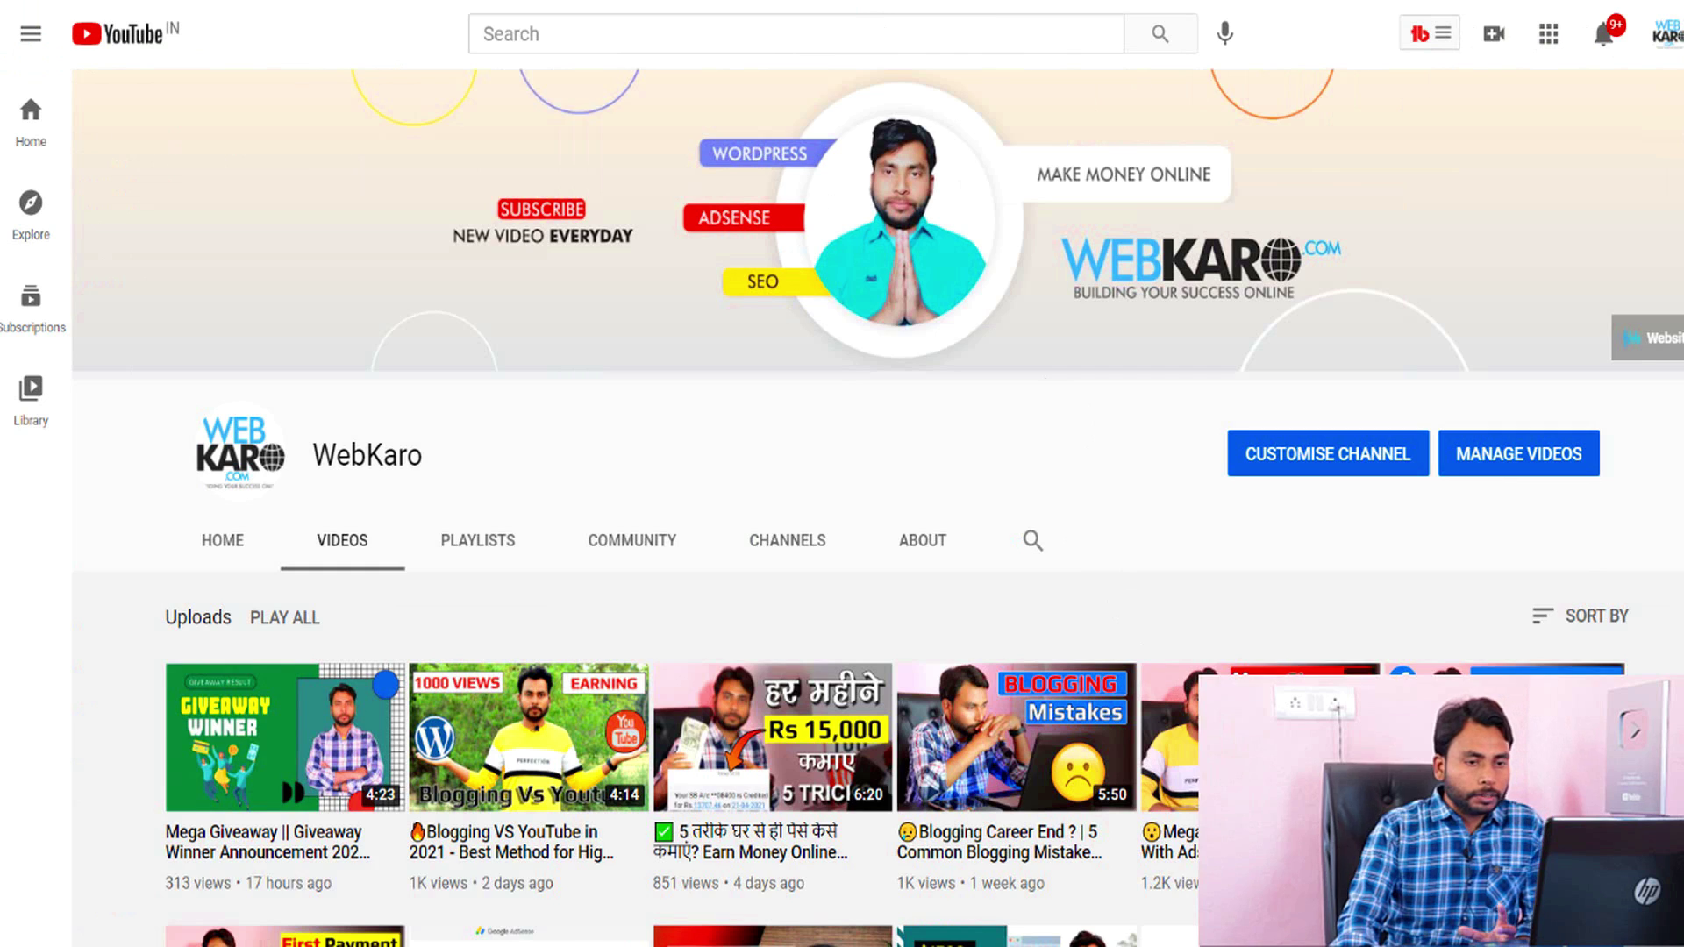
- Switch to the WebKaro YouTube channel and look through the uploads for the Facebook Instant Articles setup videos
scroll(1088, 552, down, 1)
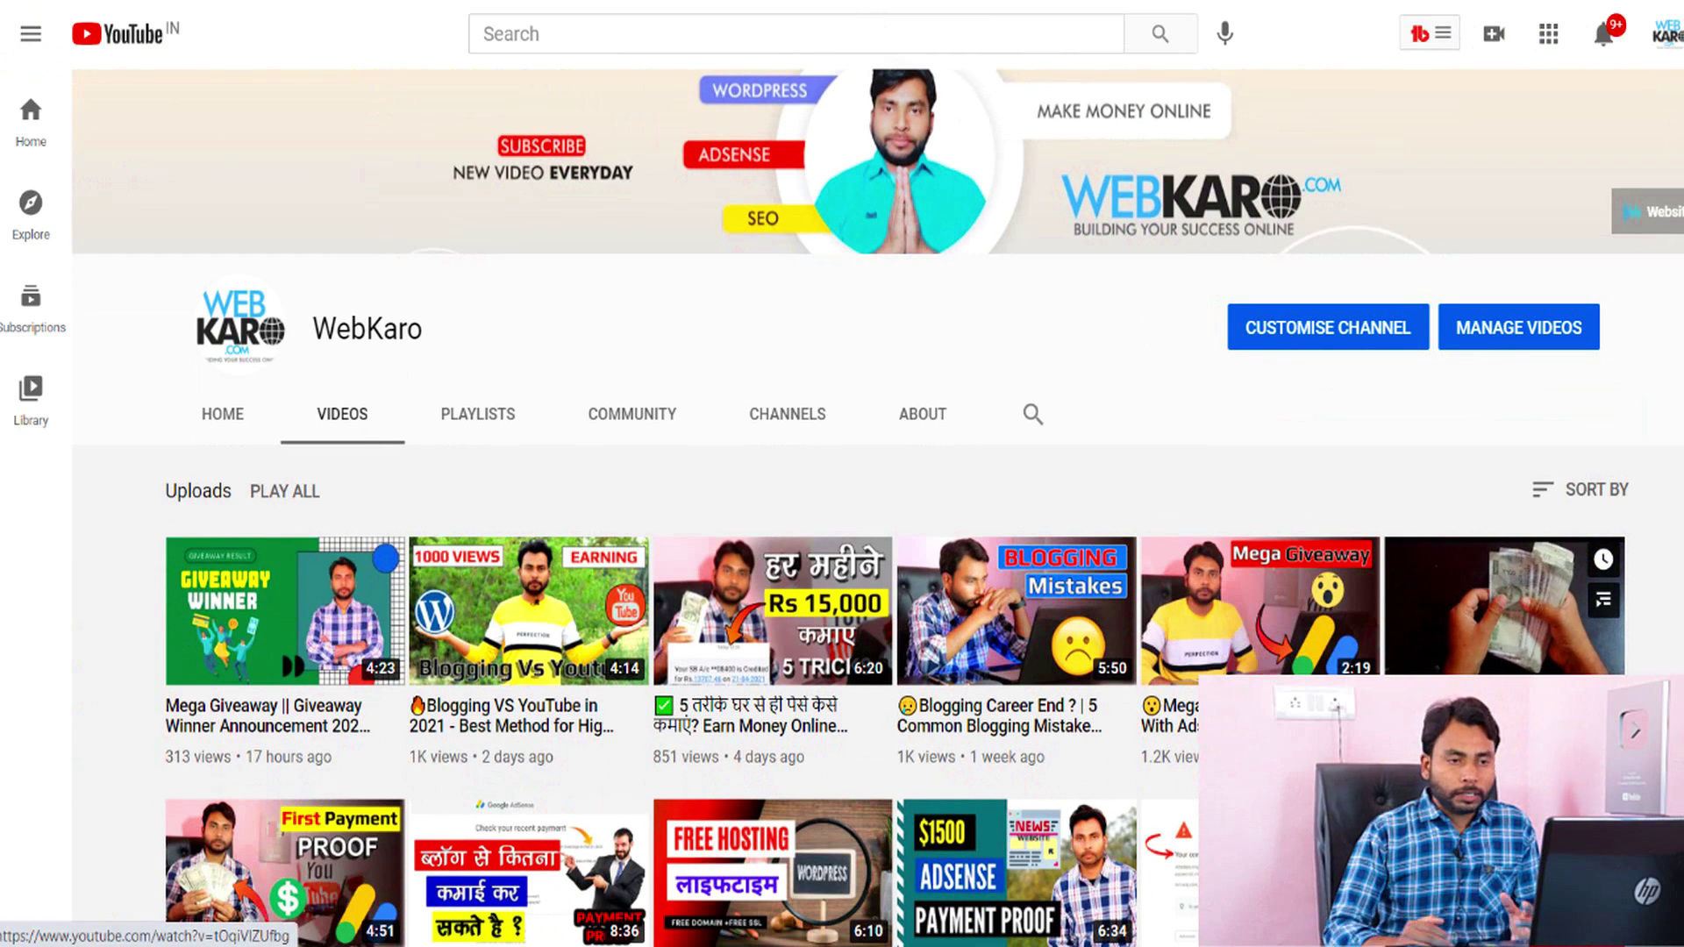
scroll(1504, 605, down, 10)
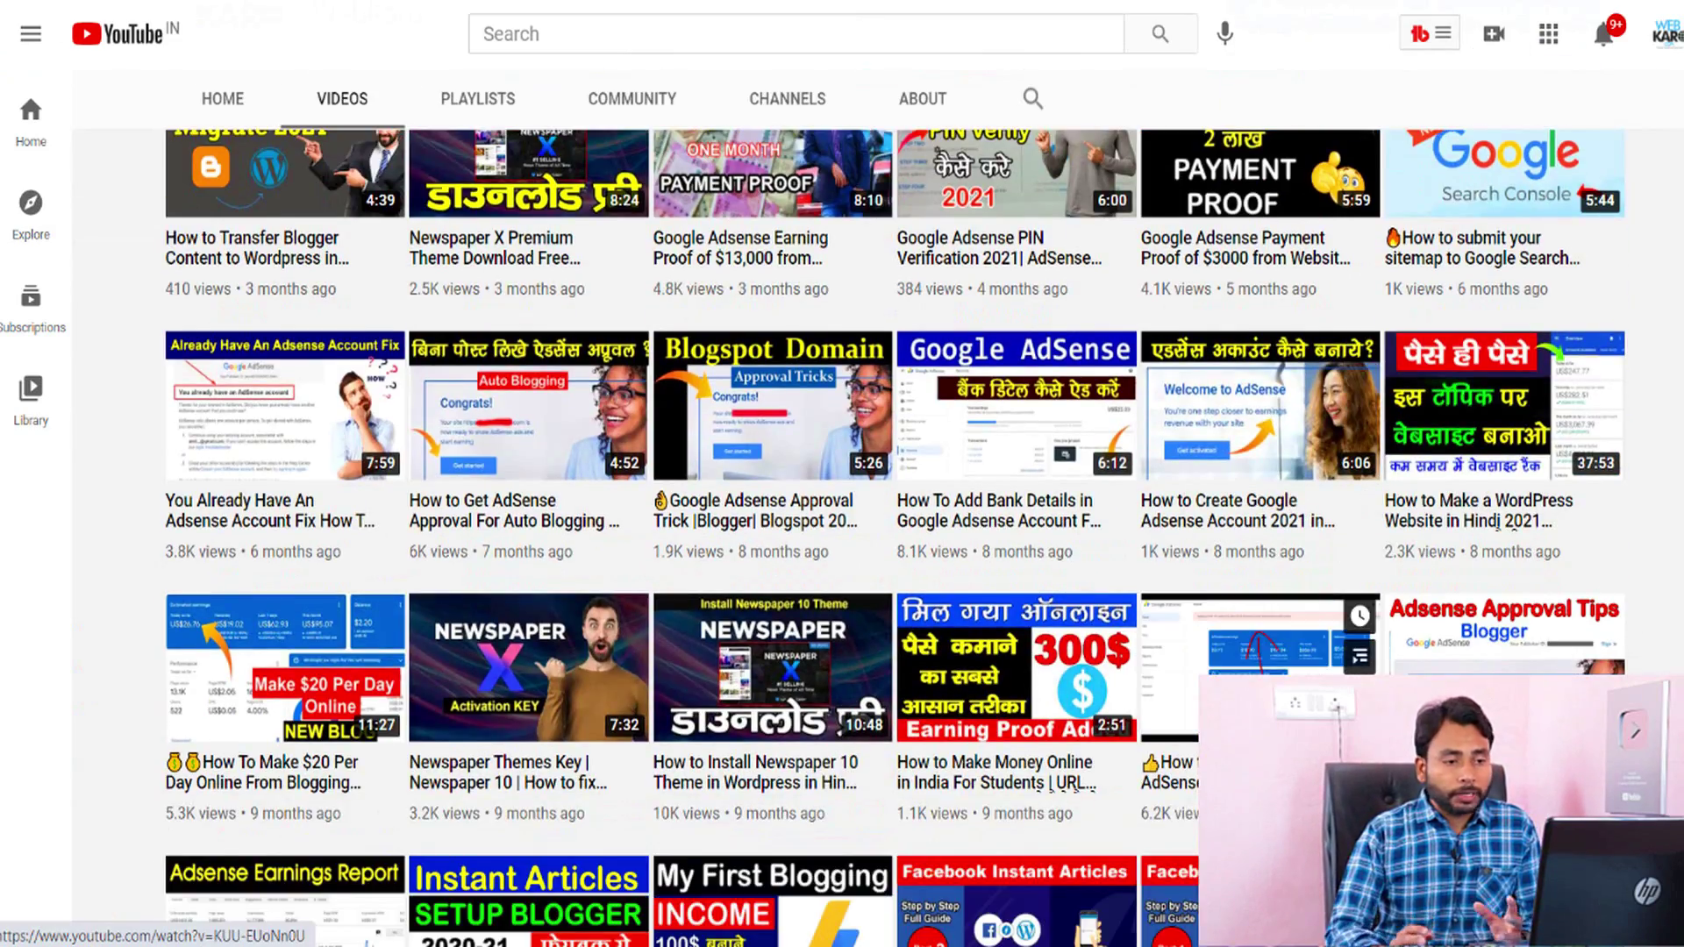
scroll(1259, 667, down, 4)
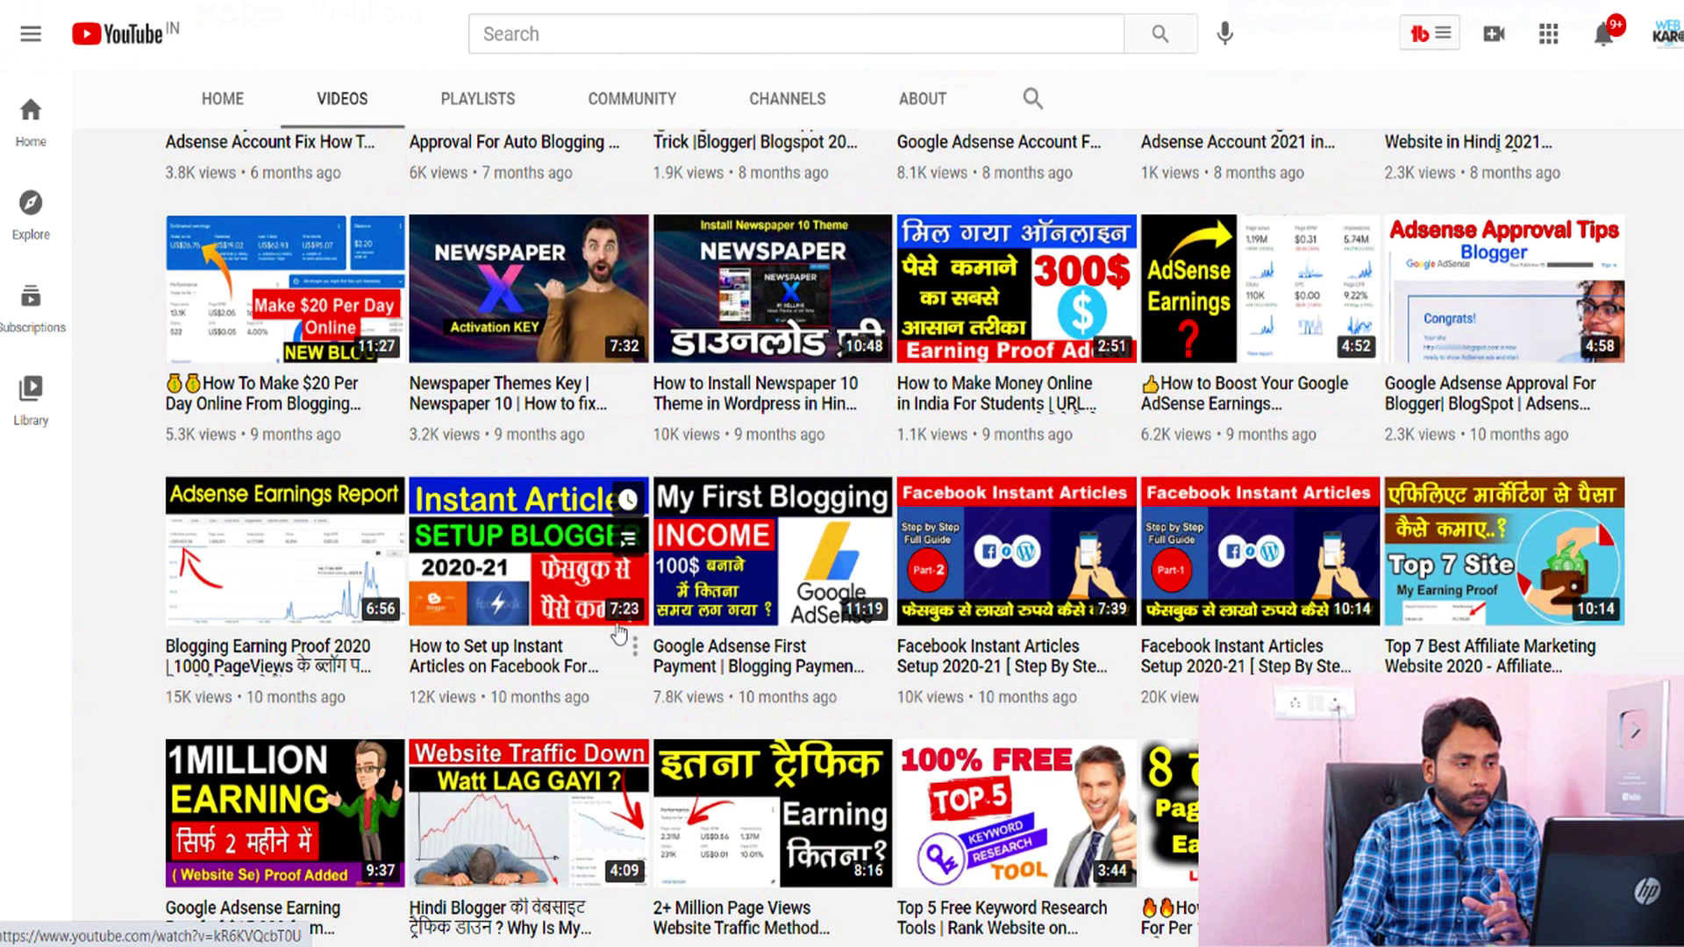
mouse_move(613, 632)
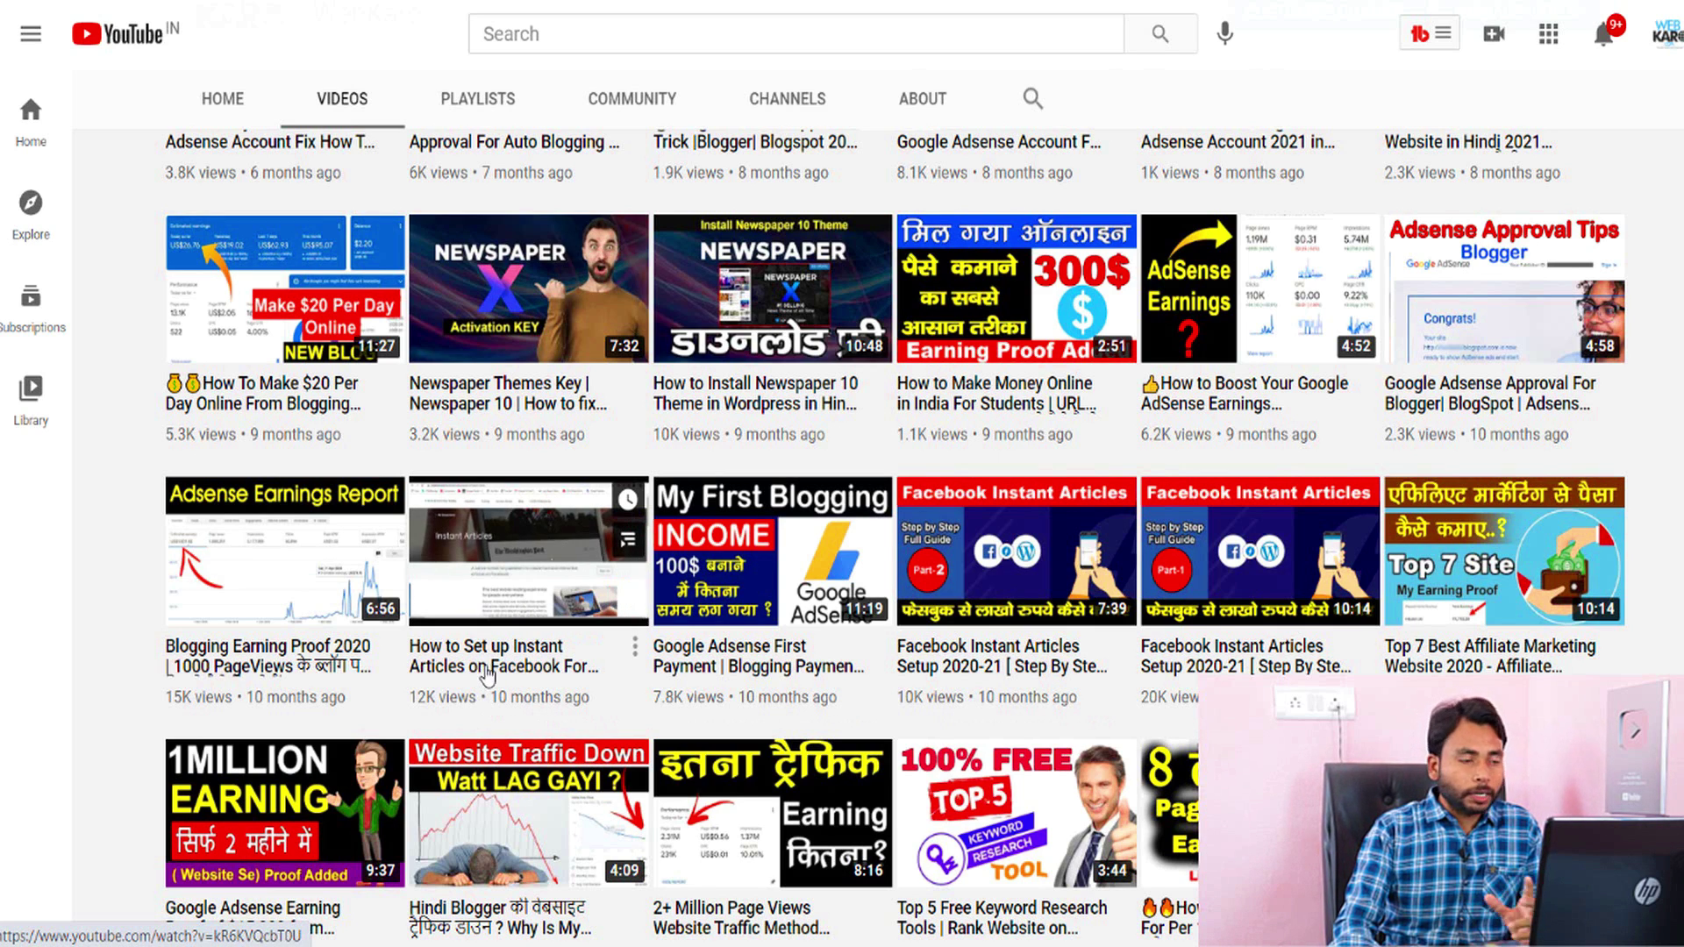
scroll(481, 656, up, 15)
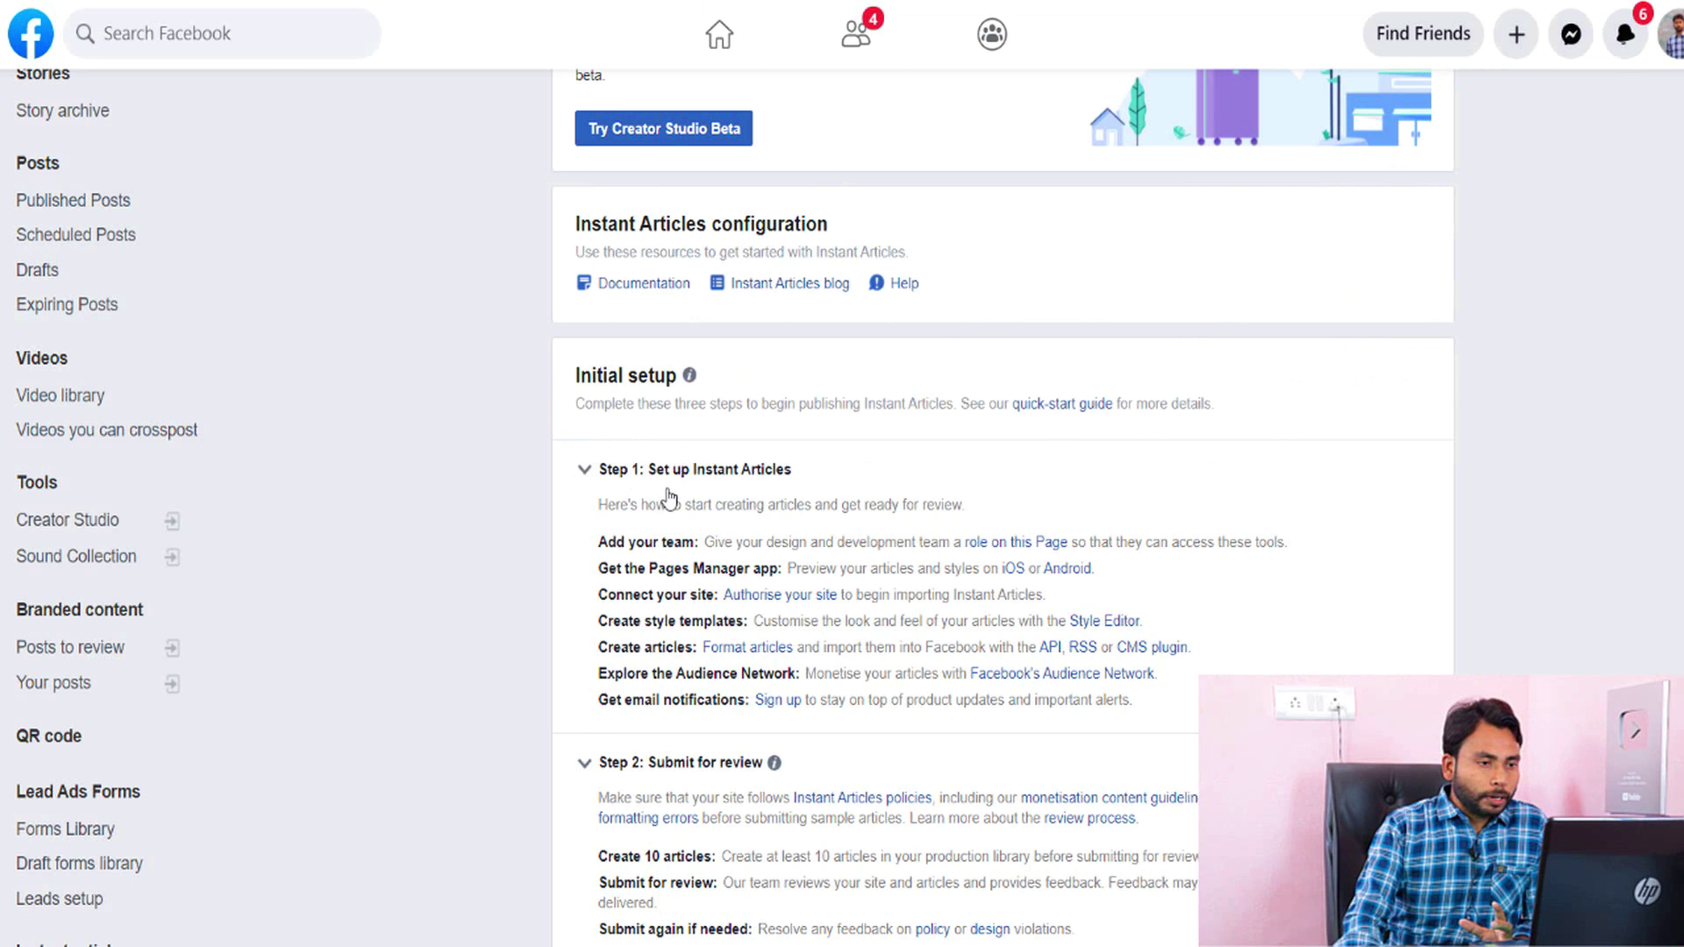
- Review the Instant Articles initial setup steps and the 10-article requirement on Facebook, and look over the published posts on the Thenewslive24 website
scroll(669, 494, down, 1)
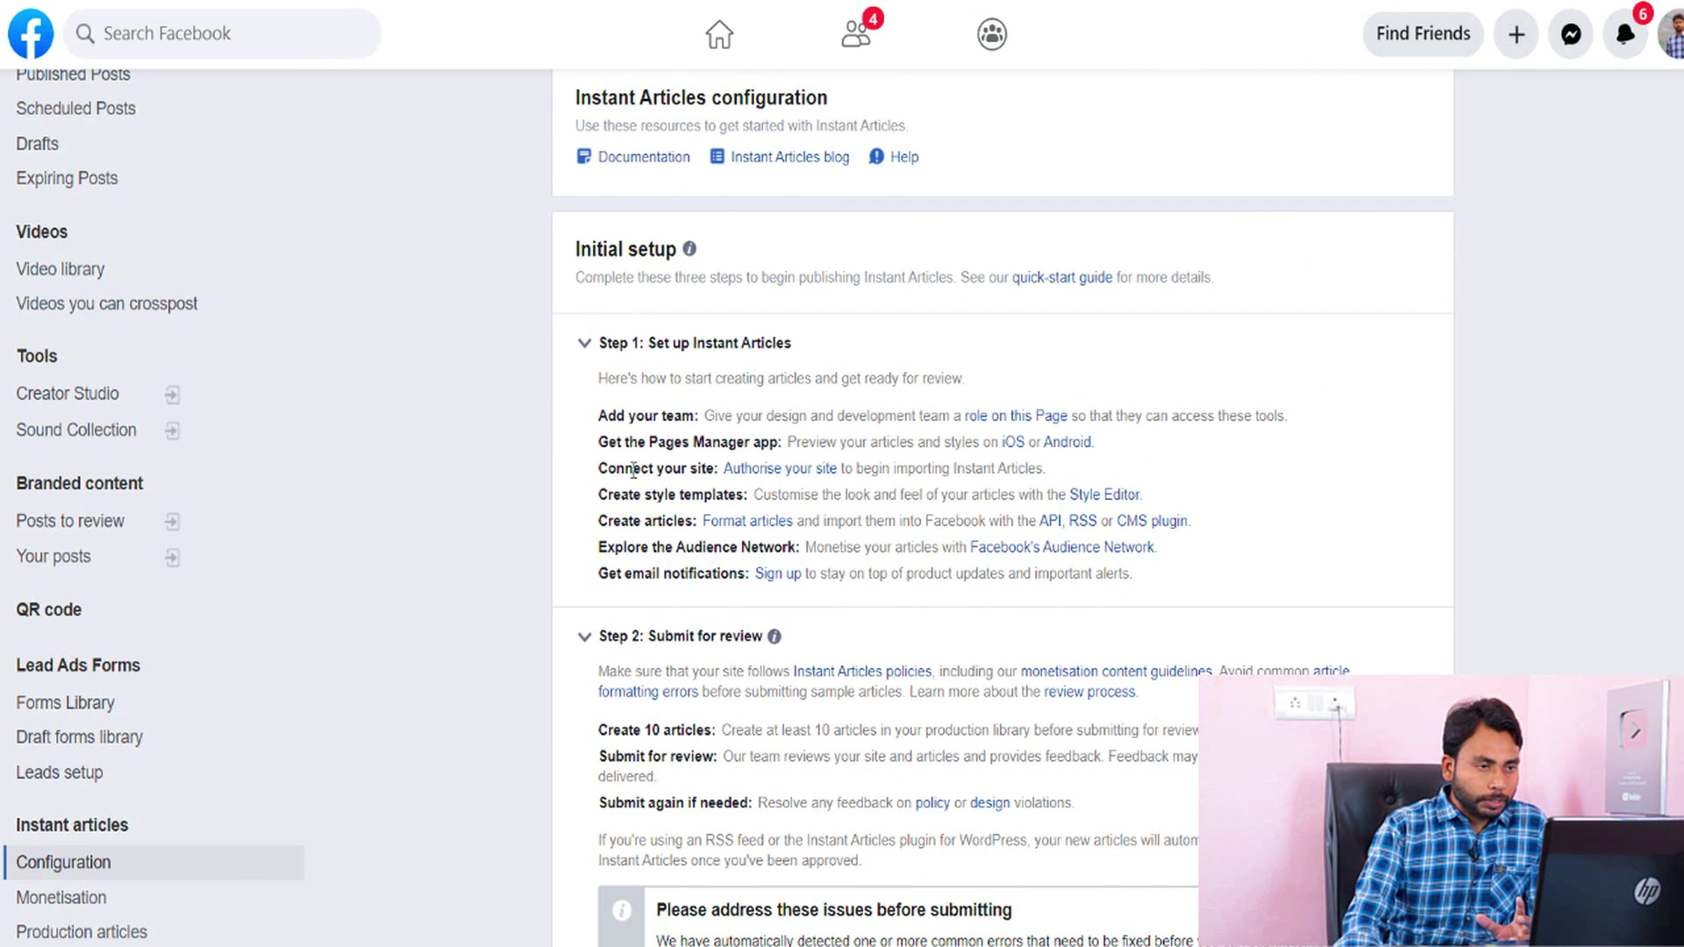
drag(598, 410, 698, 606)
scroll(698, 605, down, 1)
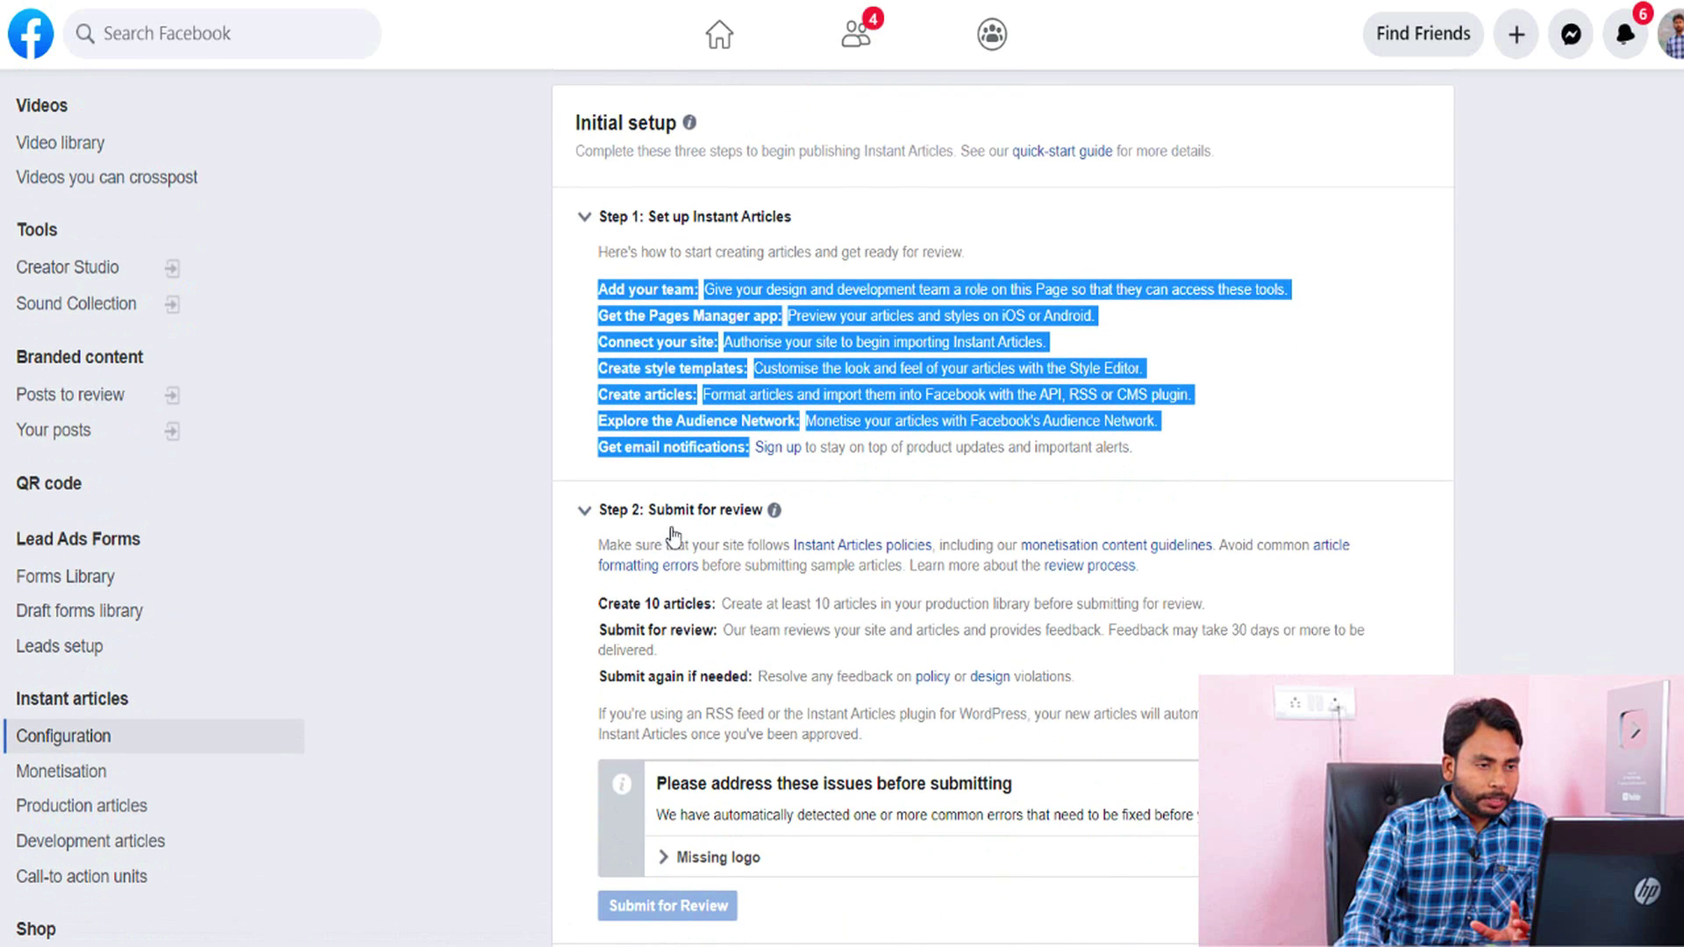
scroll(721, 519, down, 2)
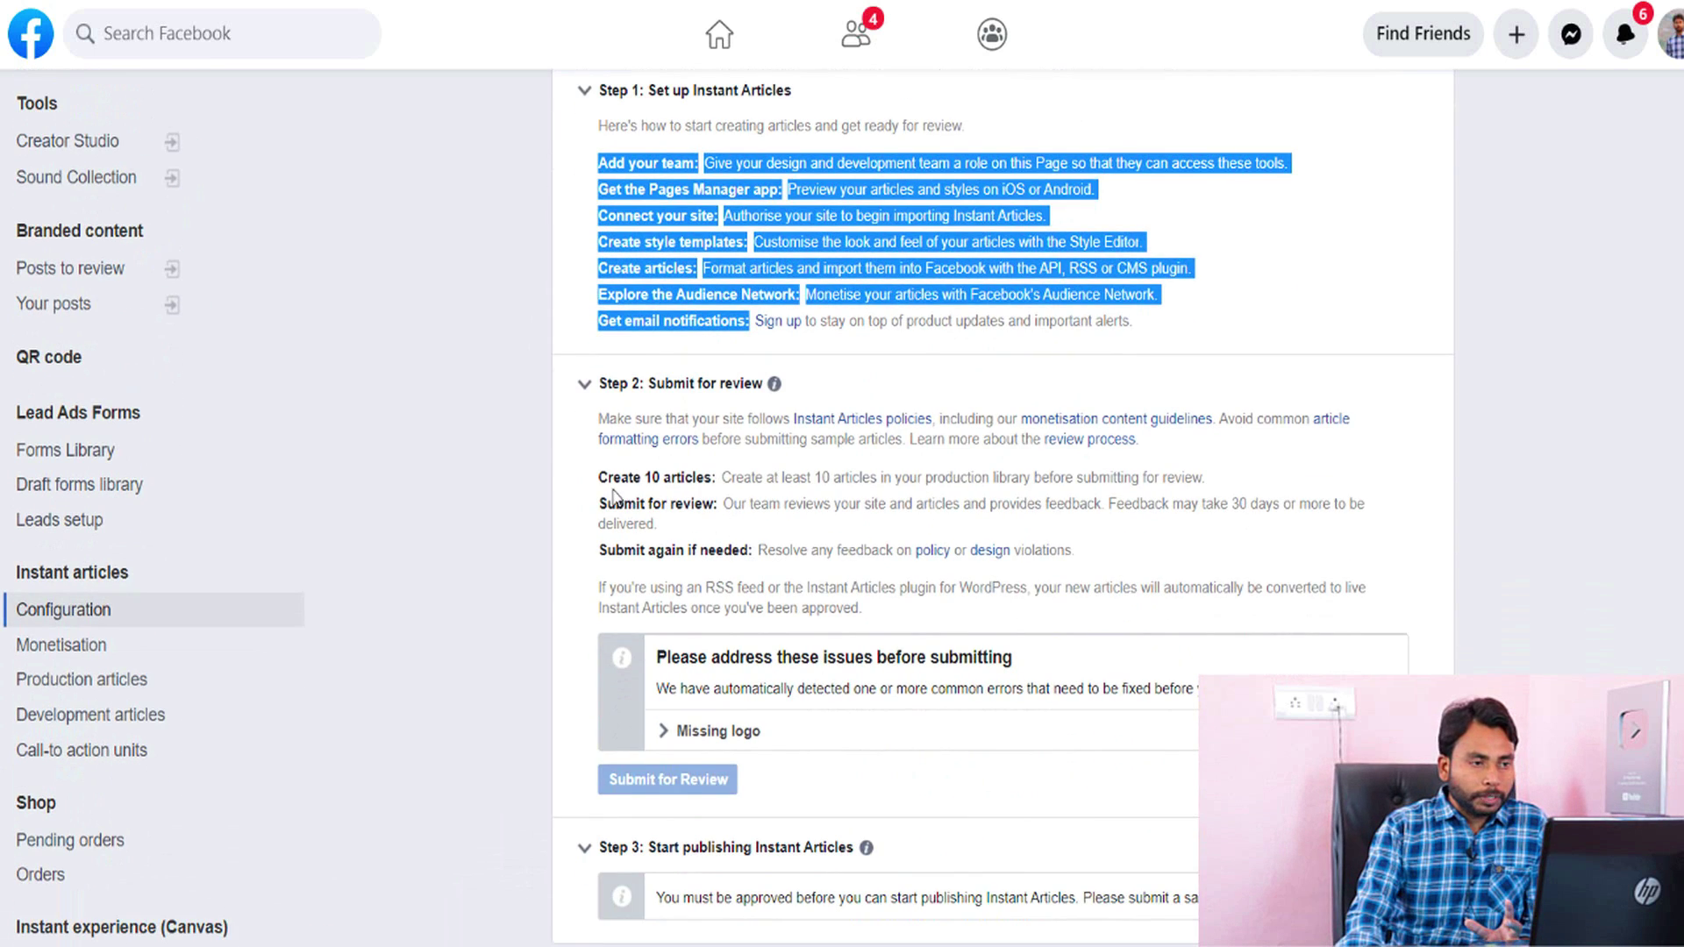
drag(600, 478, 682, 478)
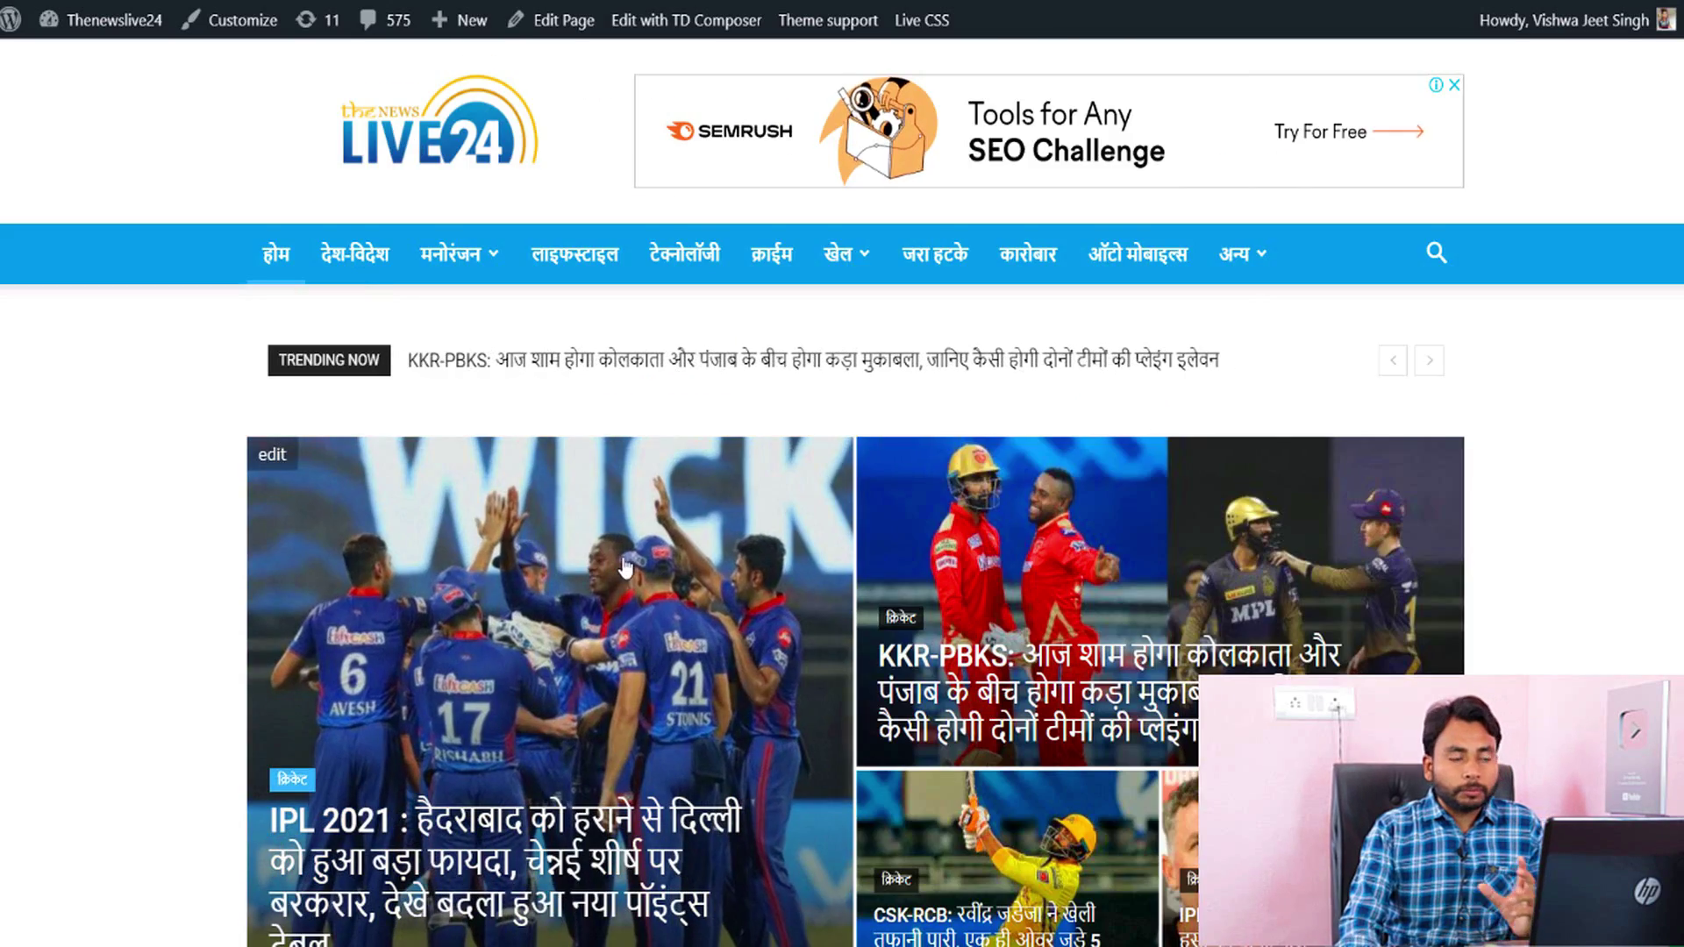
scroll(633, 594, down, 6)
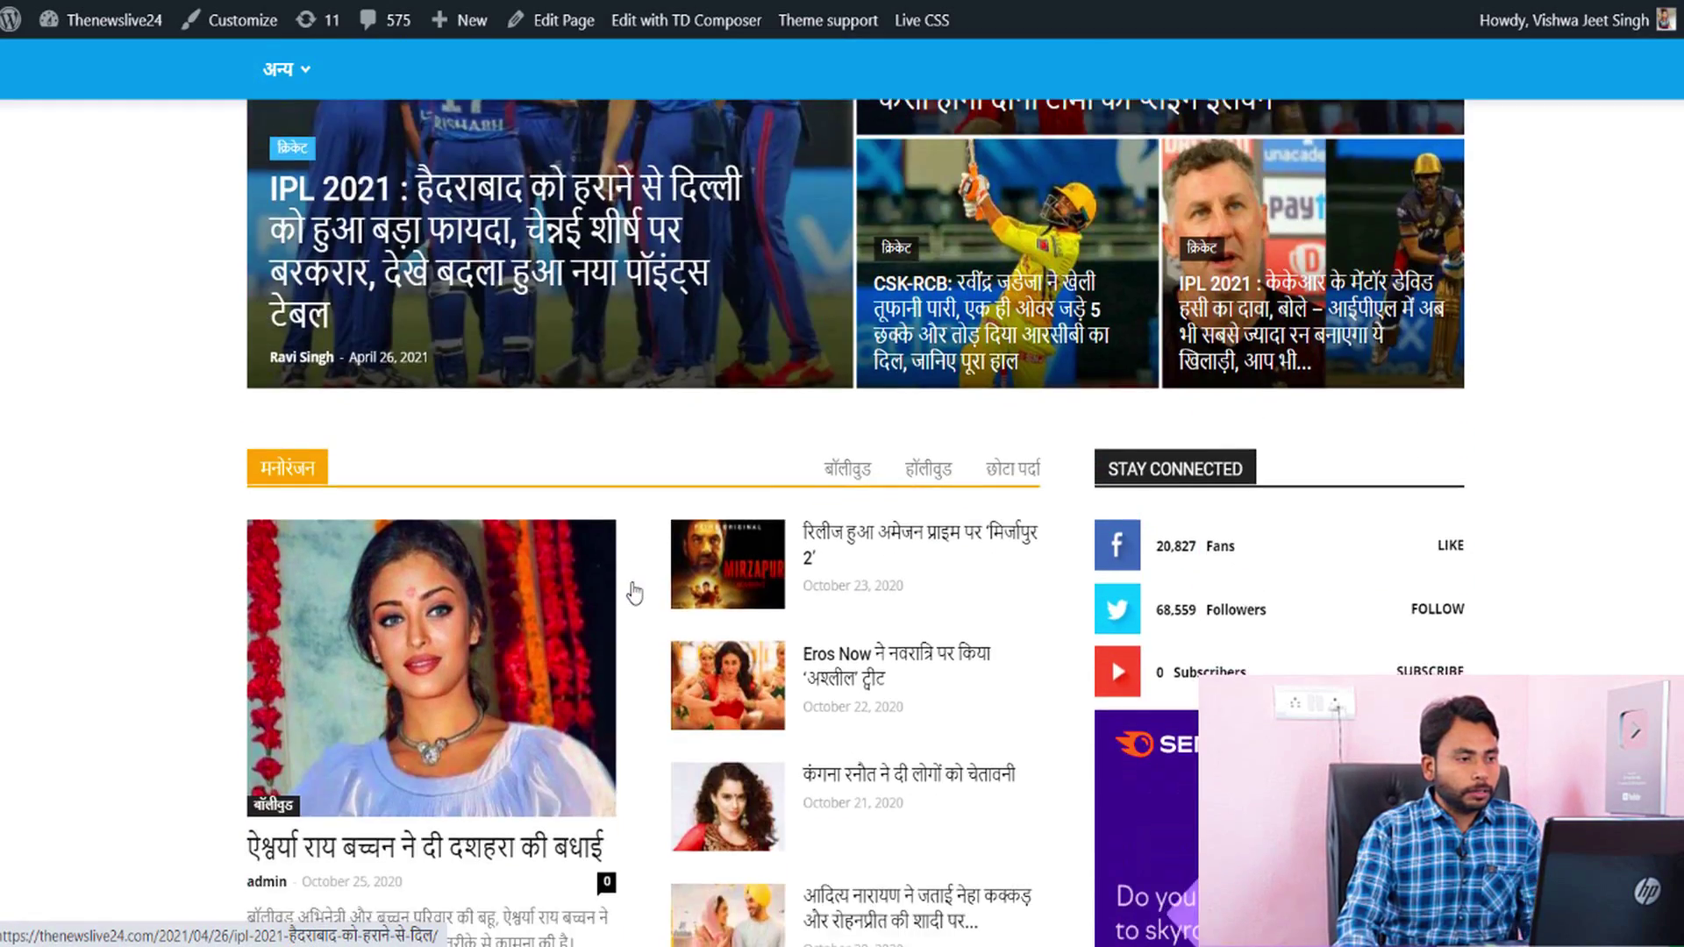
scroll(633, 593, down, 4)
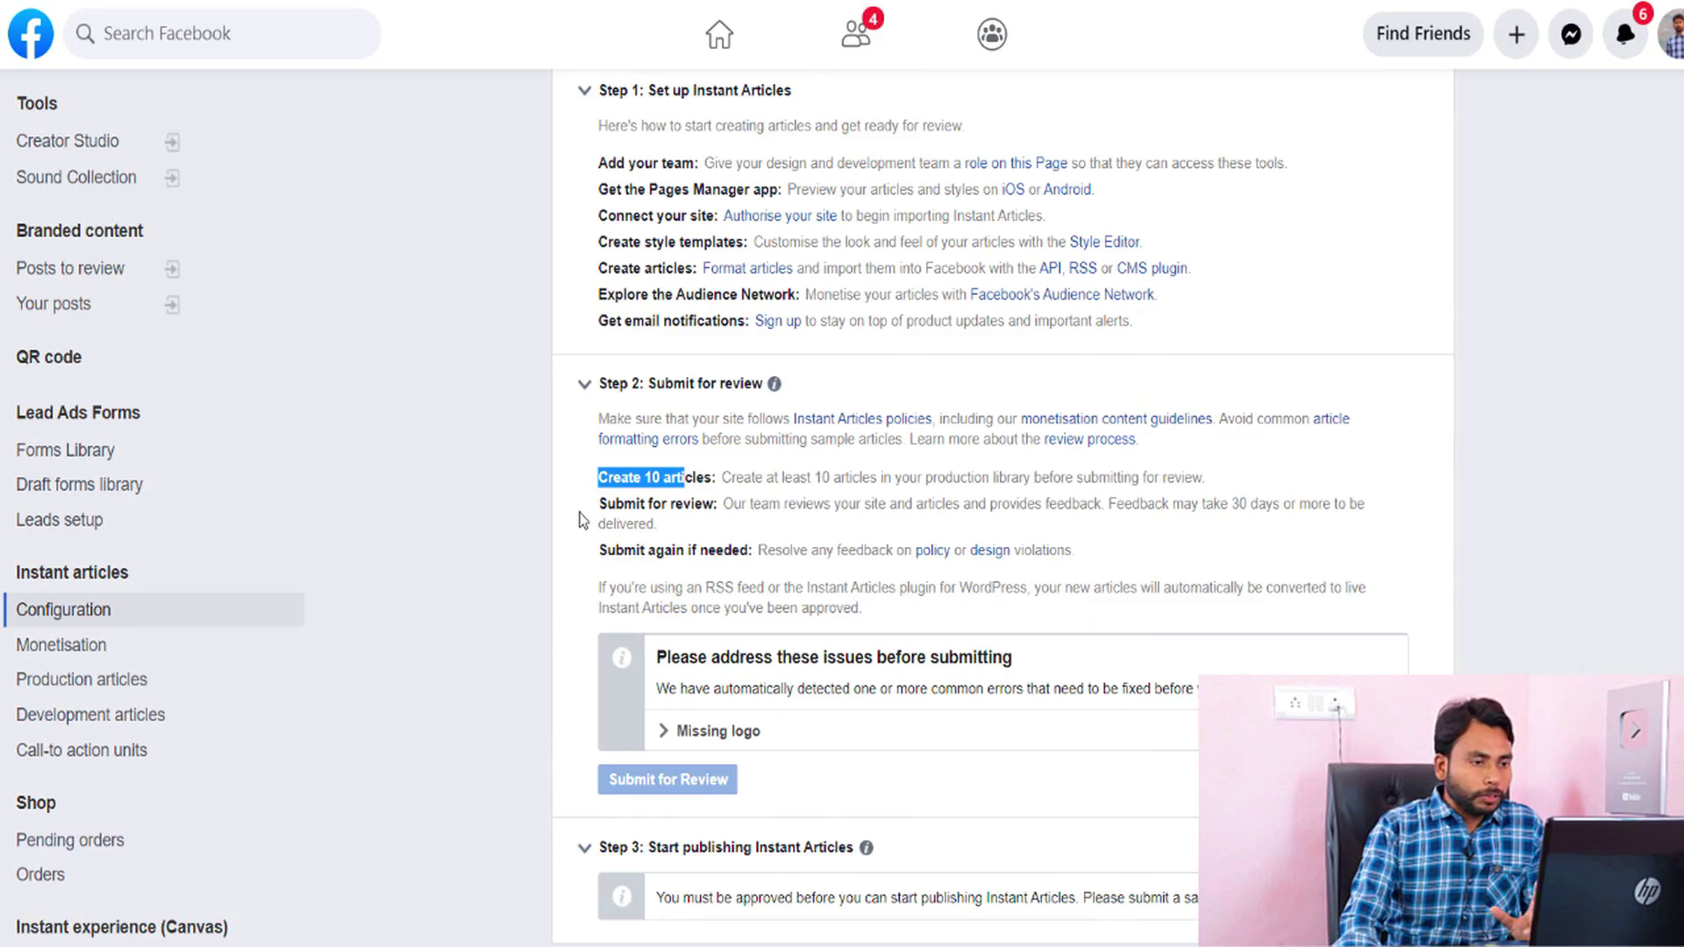
- Expand the Missing logo issue under Submit for review on Facebook and read its description and example articles
scroll(662, 581, down, 2)
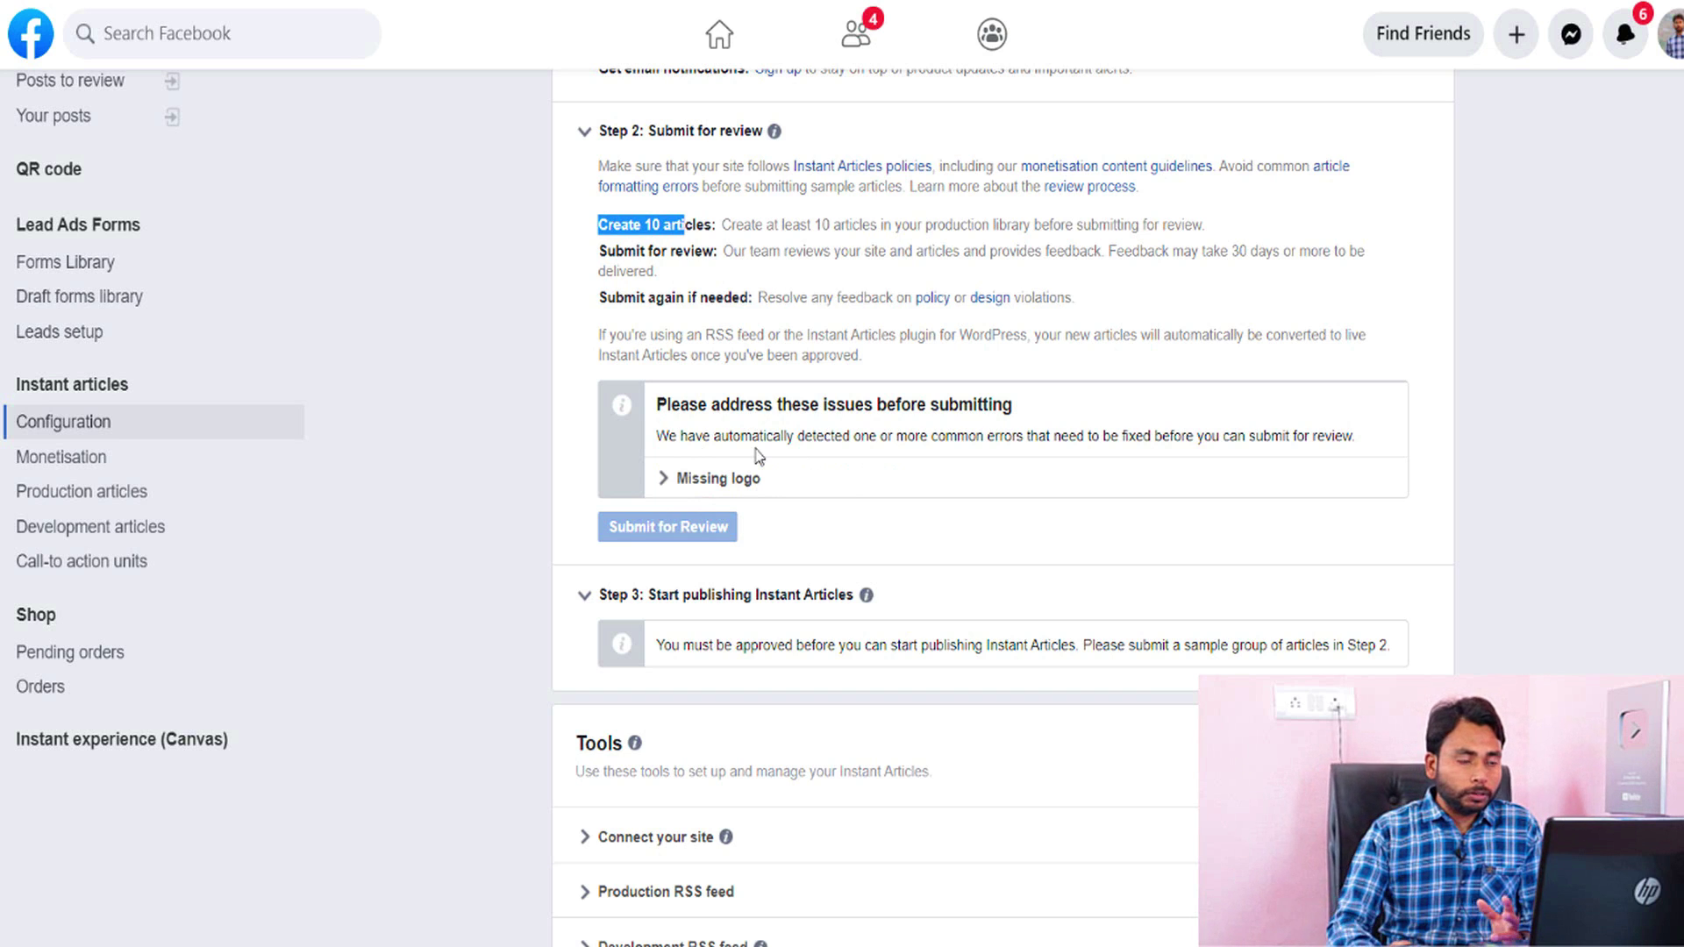
click(664, 481)
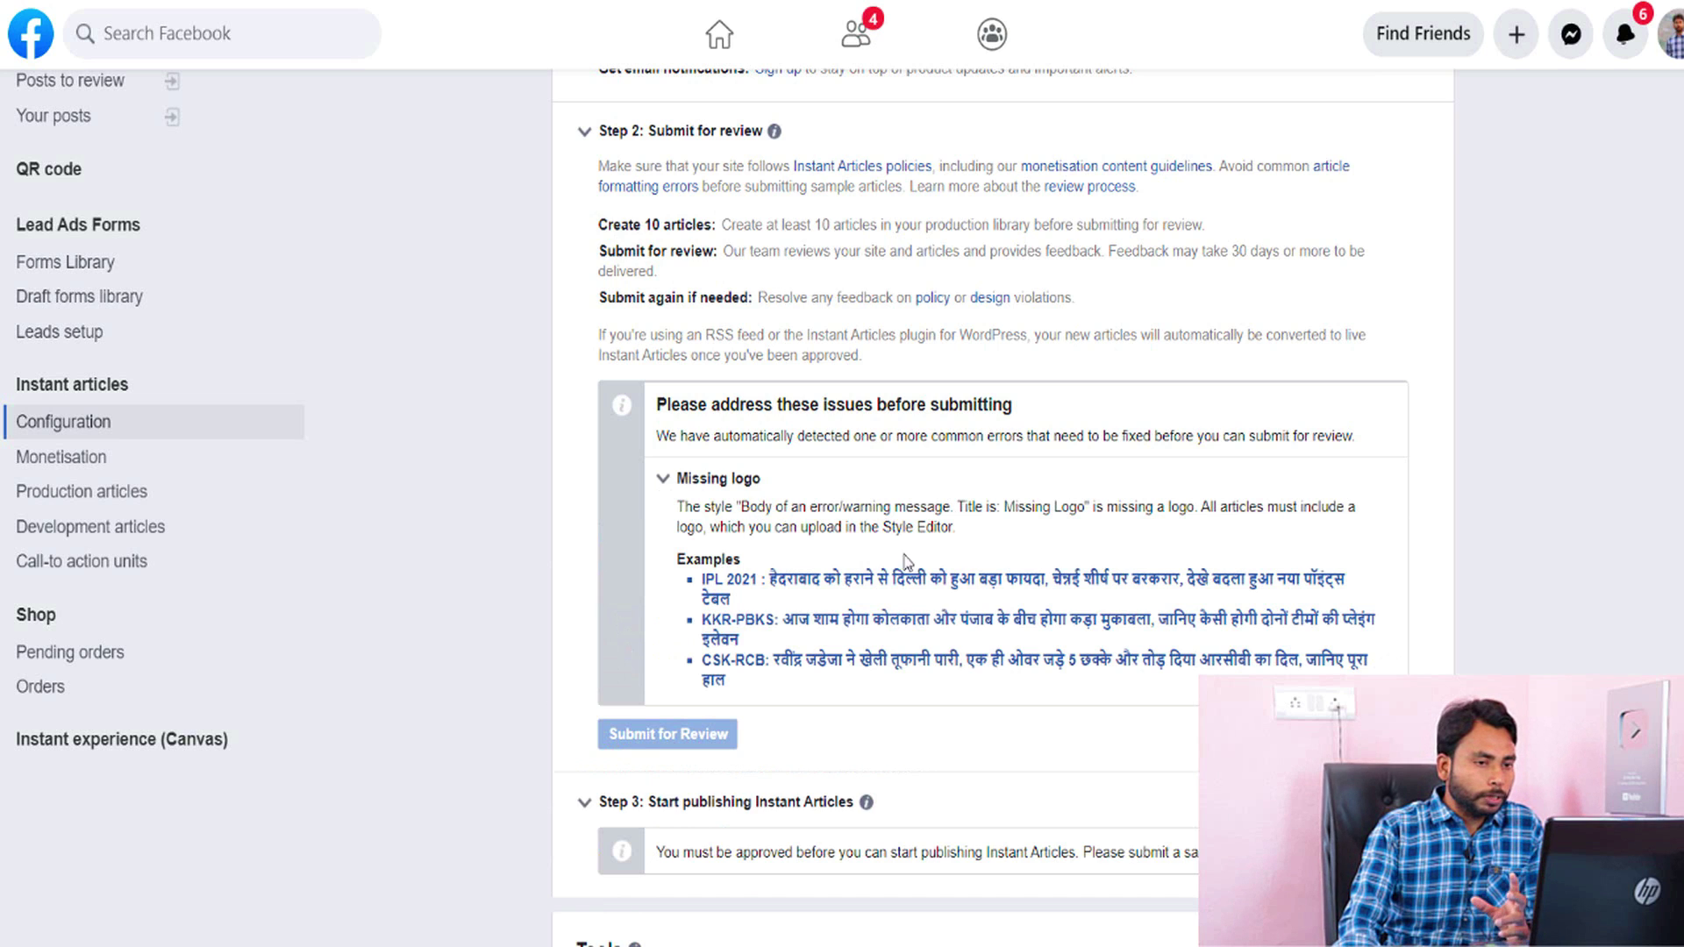
scroll(807, 515, down, 1)
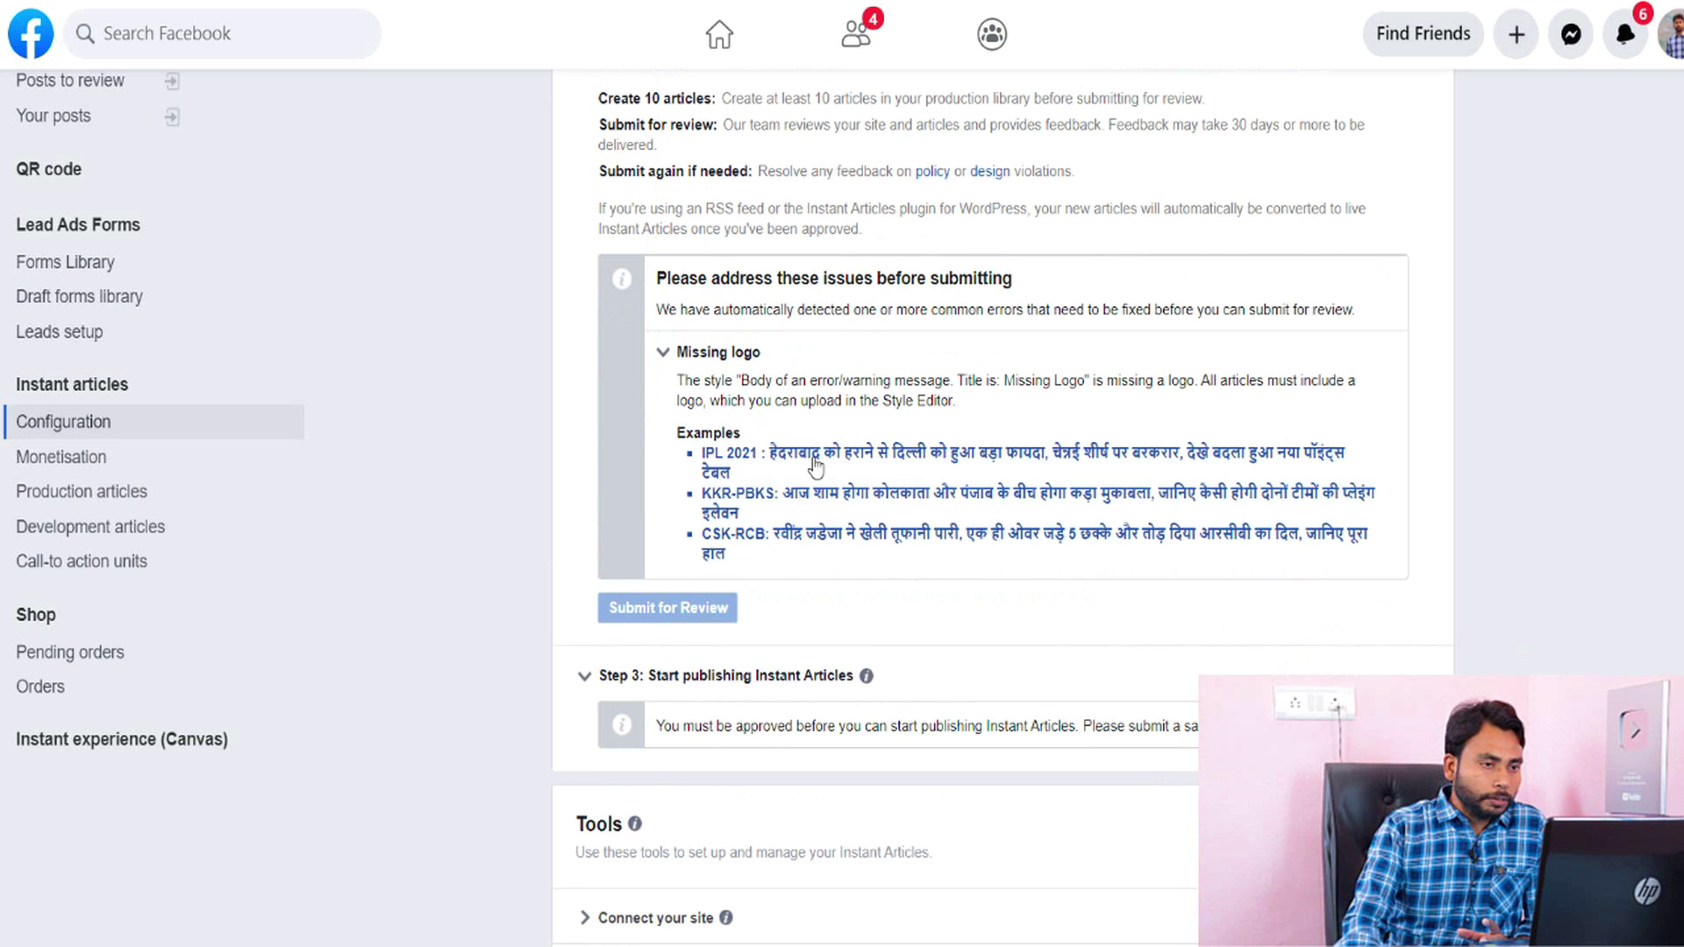
scroll(818, 505, down, 1)
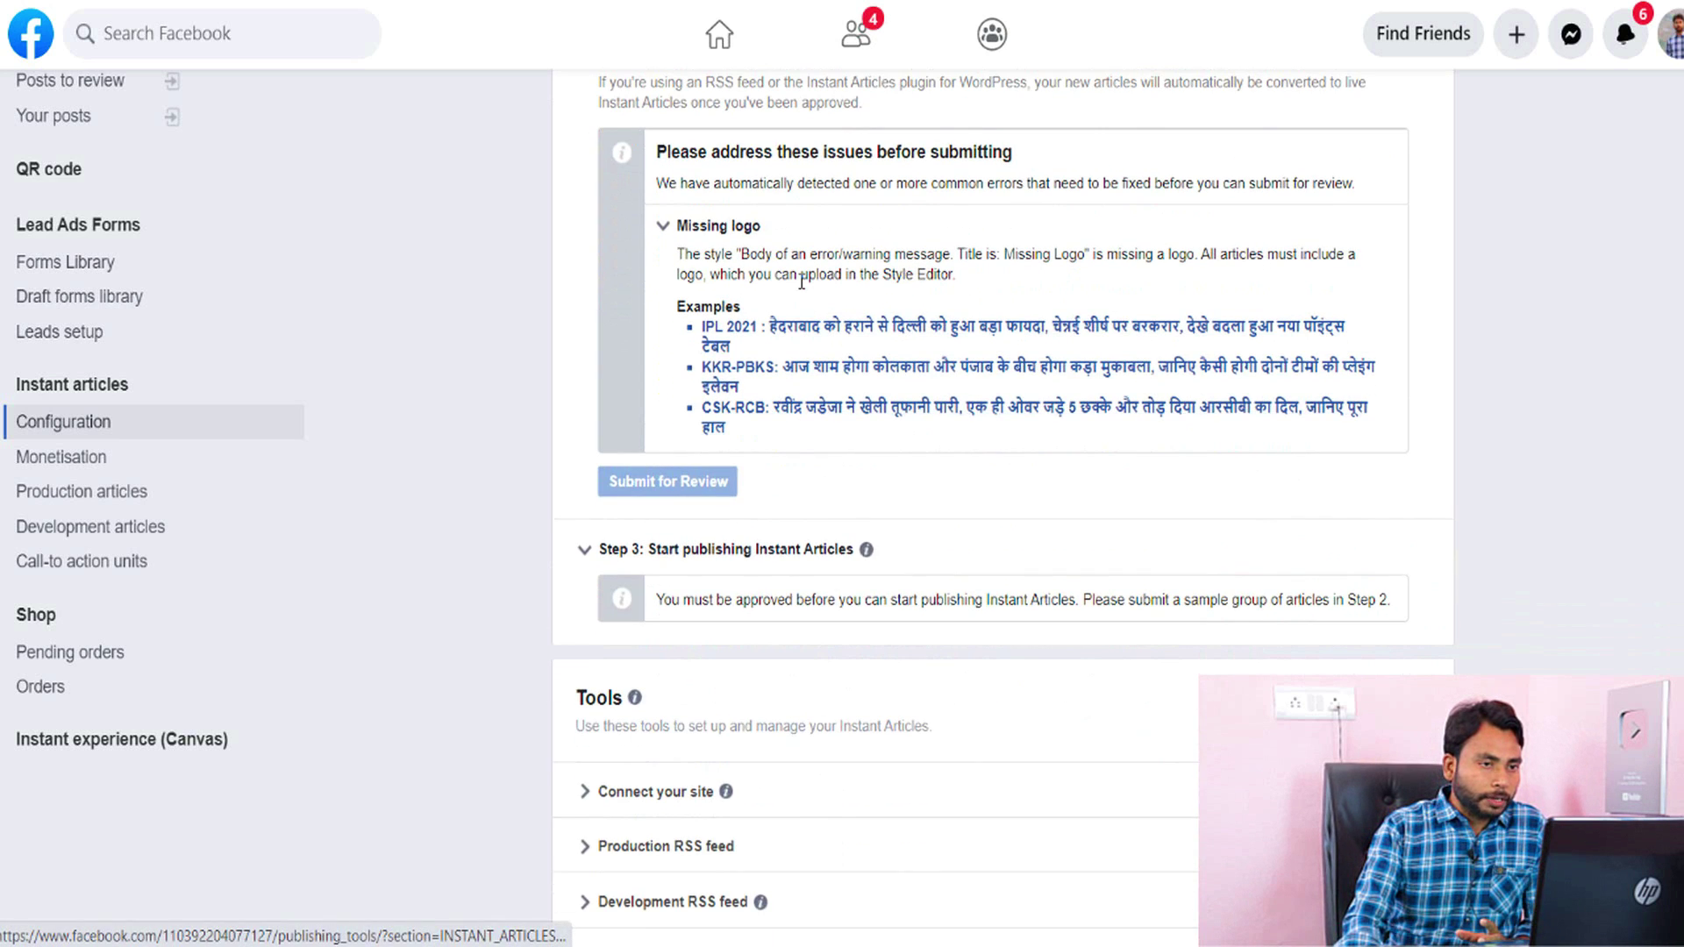
drag(713, 253, 966, 276)
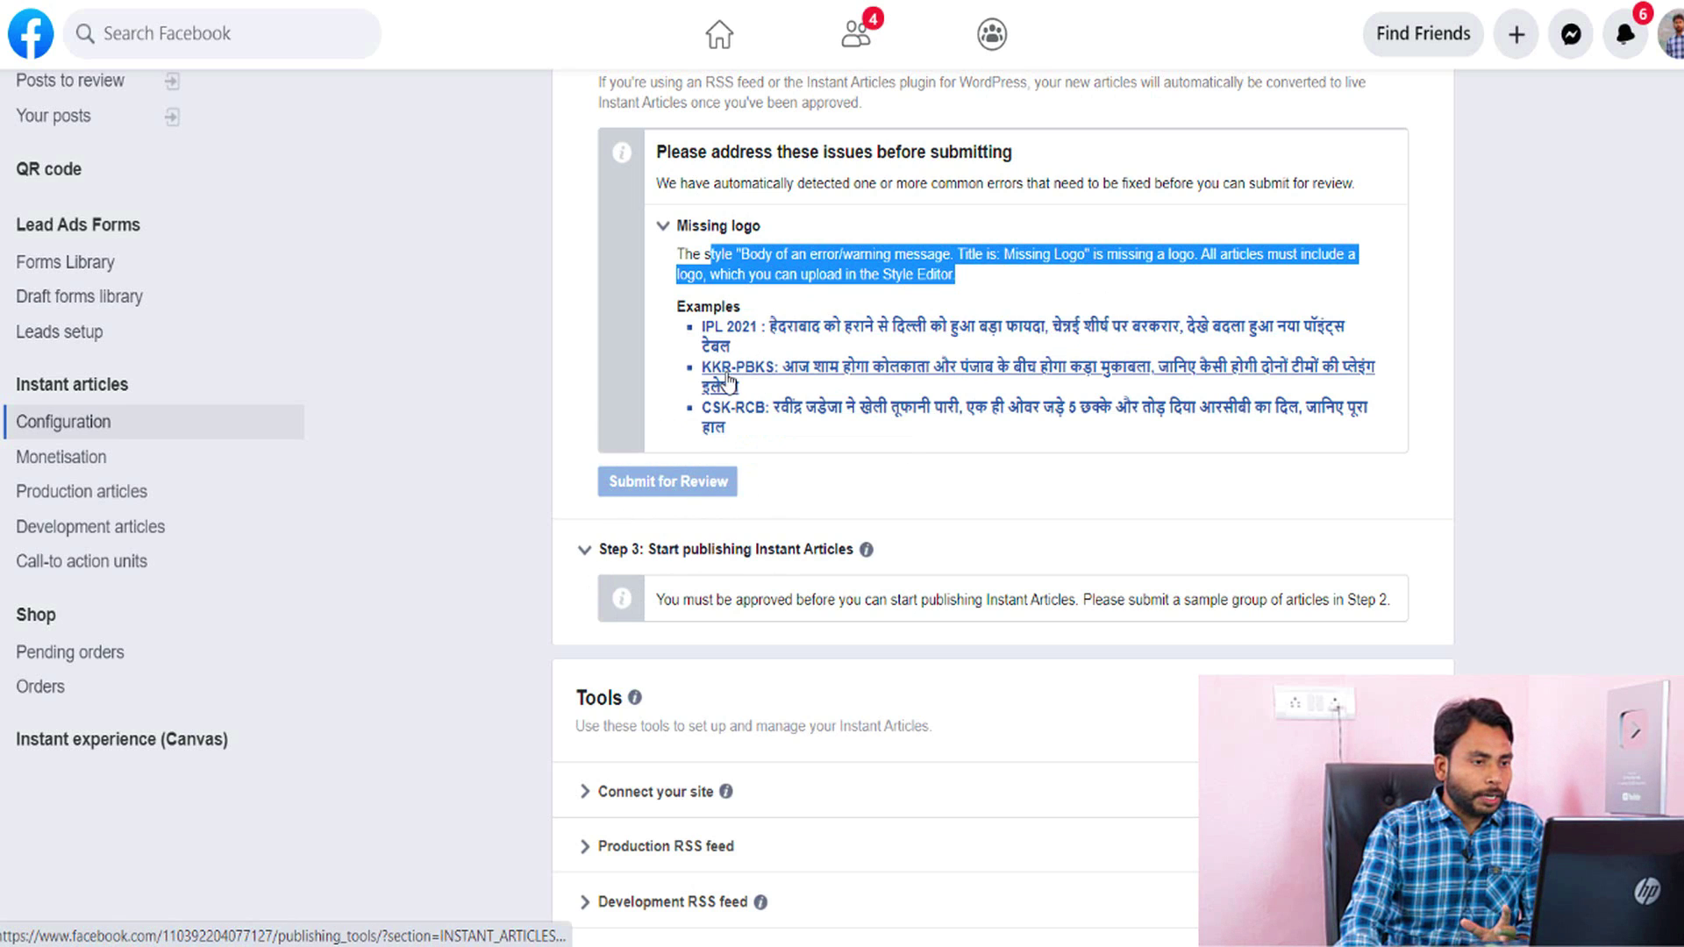
- Expand Connect your site in the Instant Articles tools and examine the meta tag, WordPress plugin note, pending URLs and URL field
scroll(745, 570, down, 3)
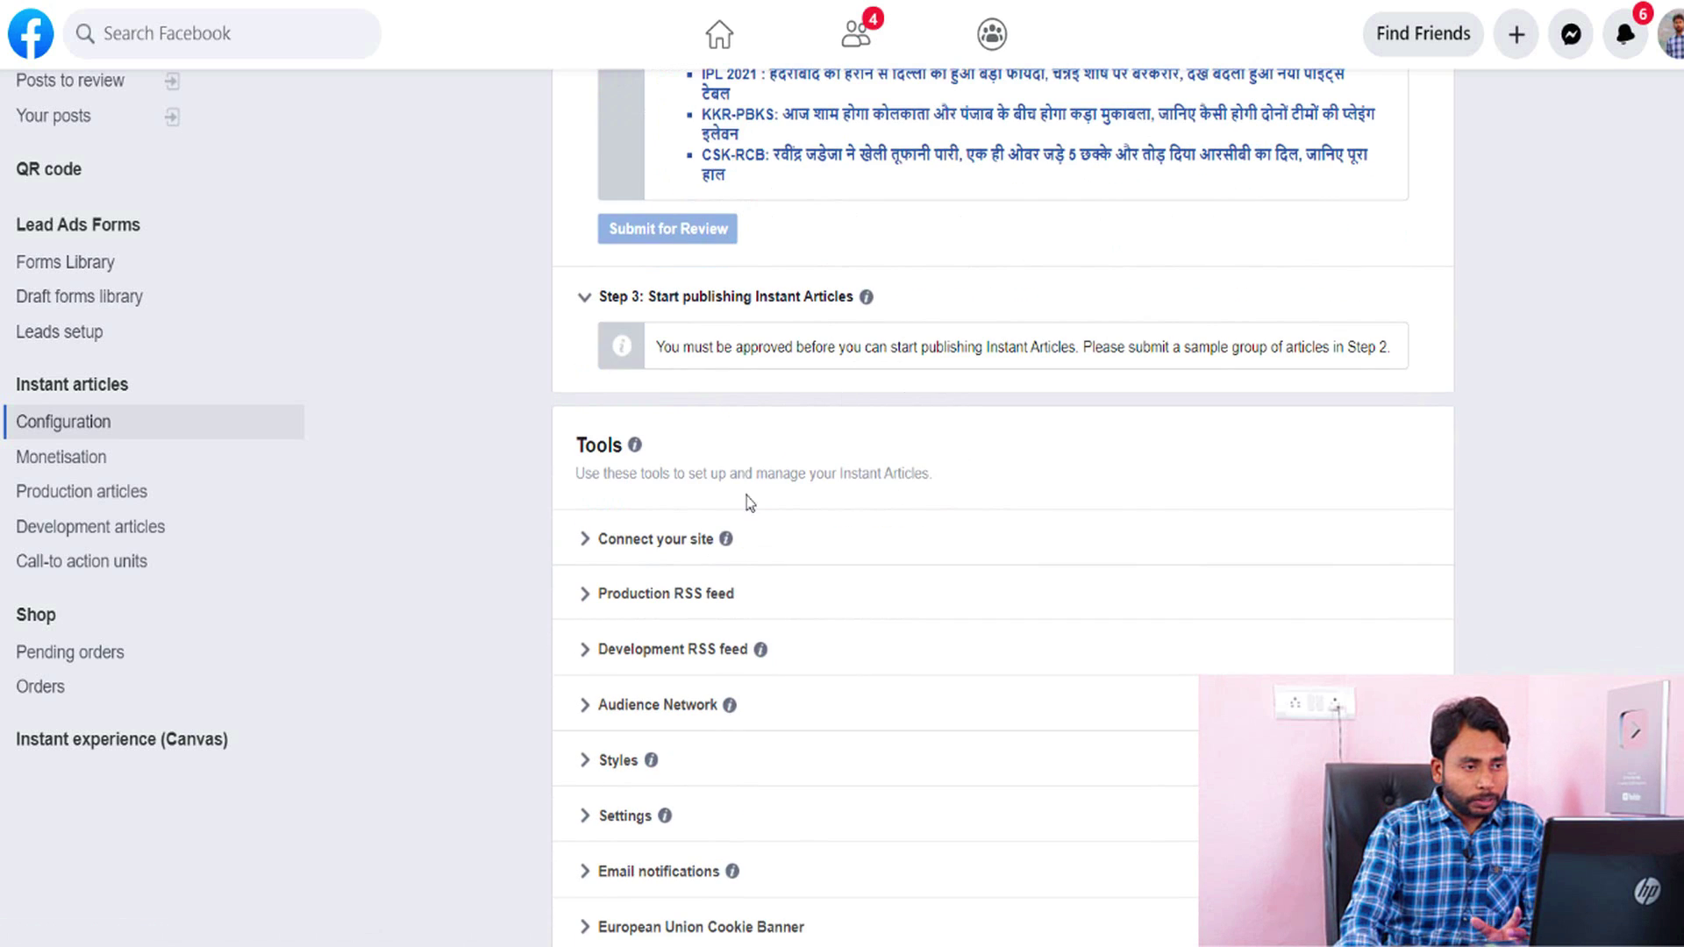
click(594, 542)
scroll(779, 644, down, 1)
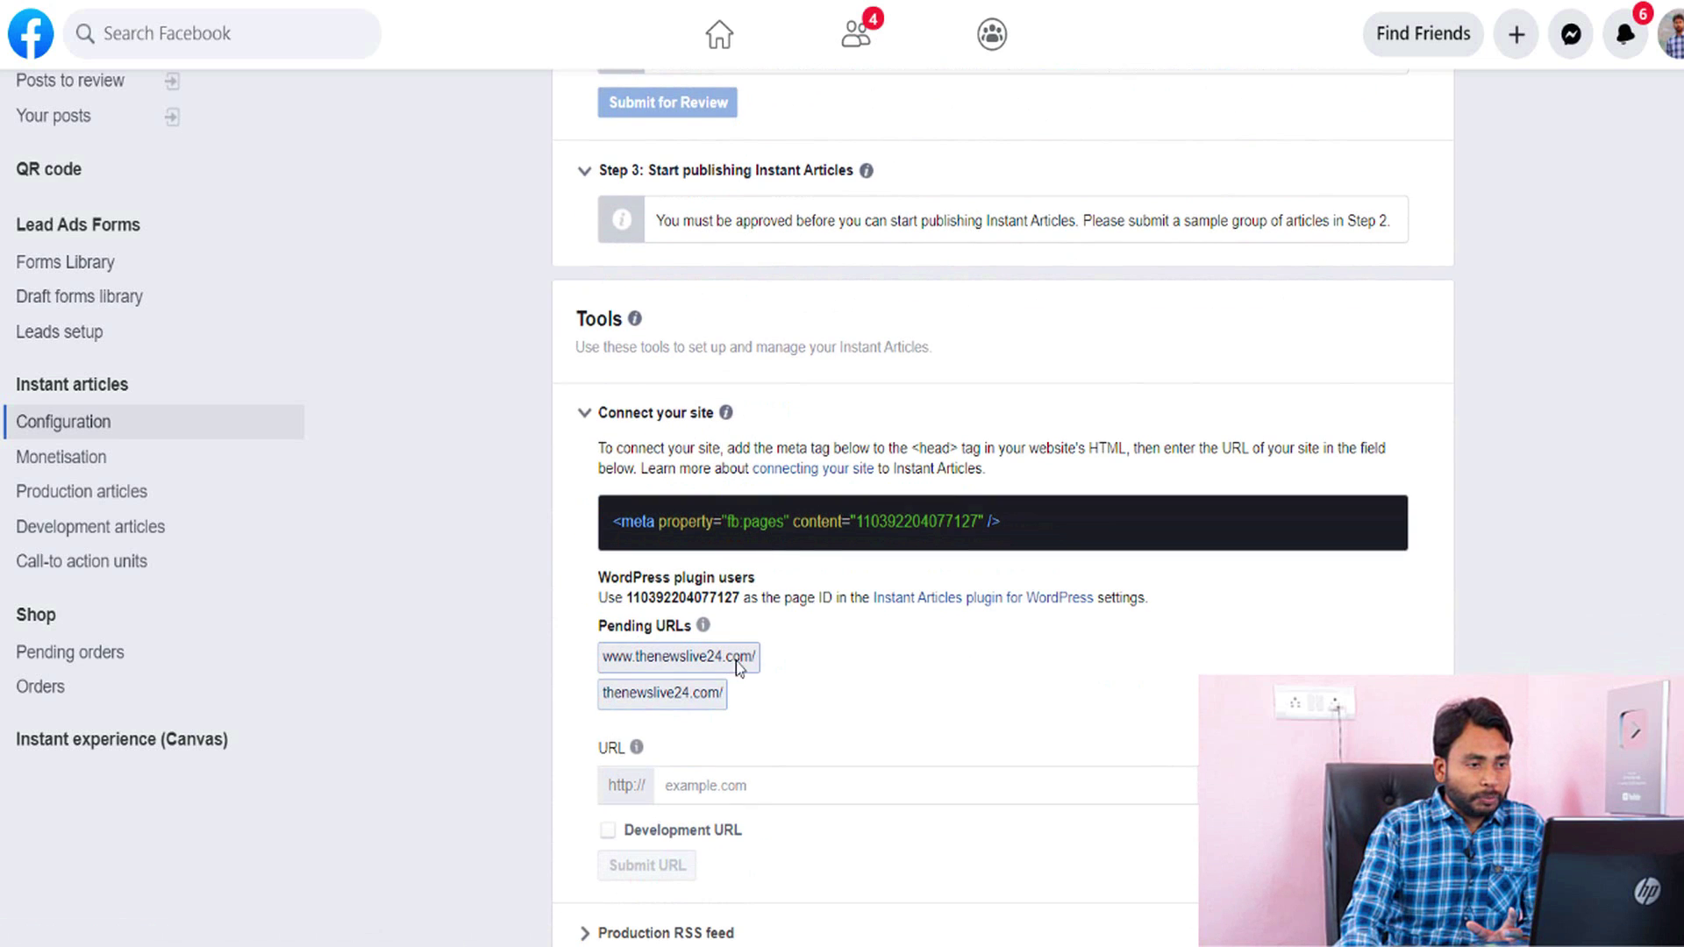
scroll(669, 656, down, 1)
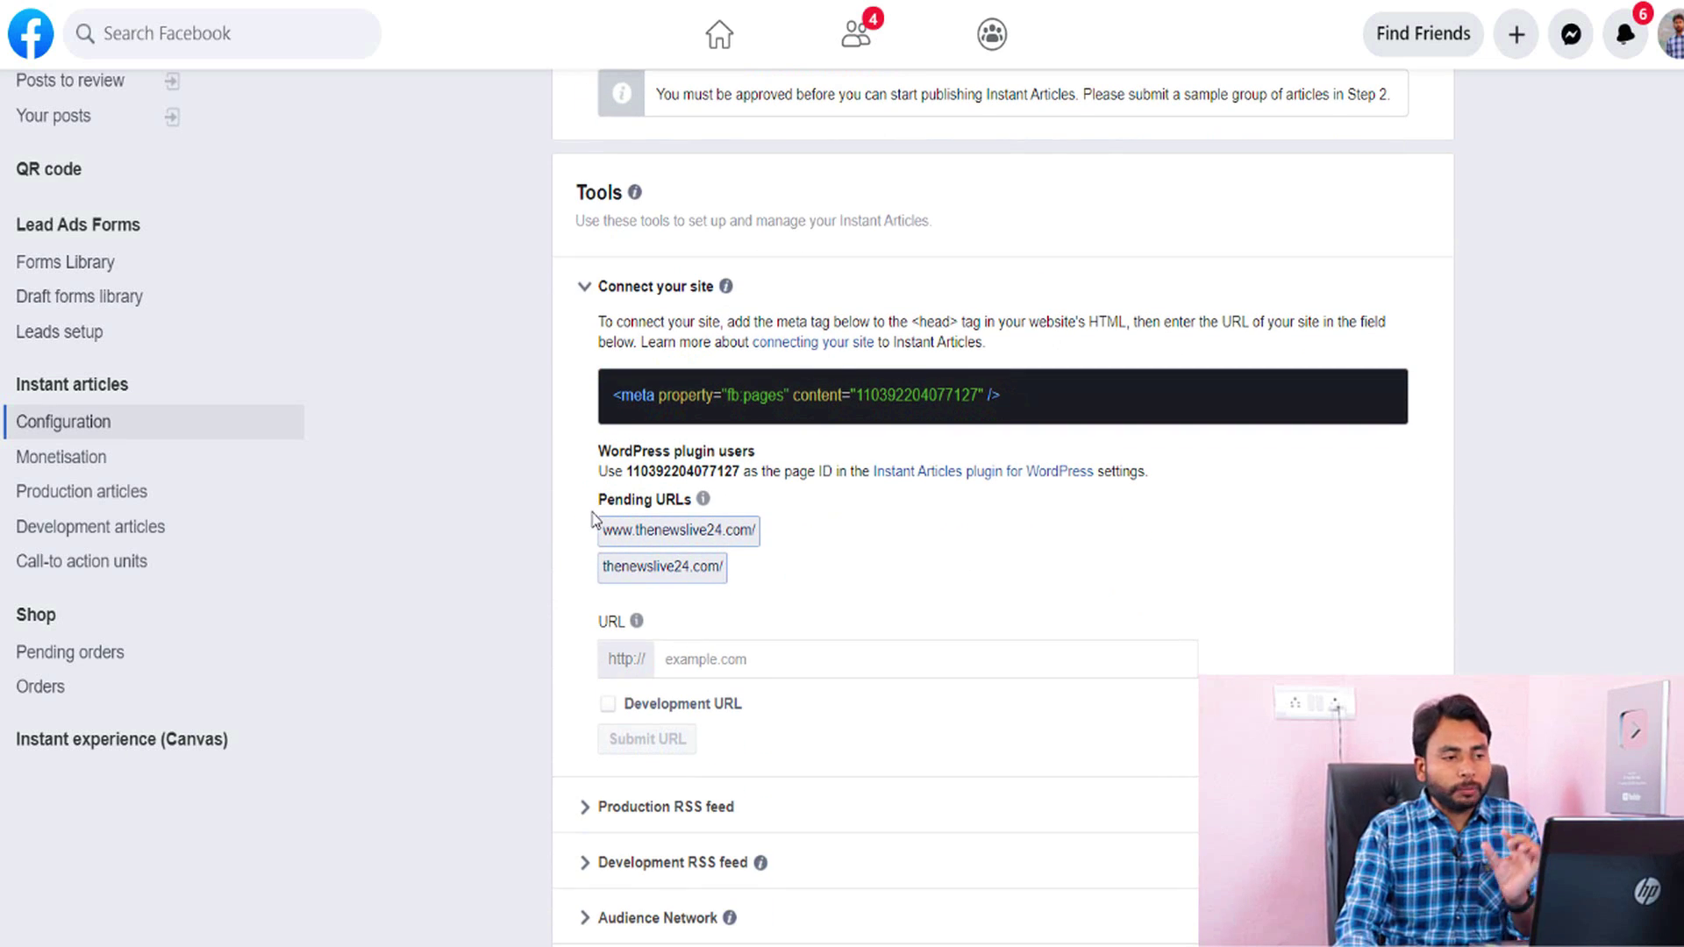
click(691, 659)
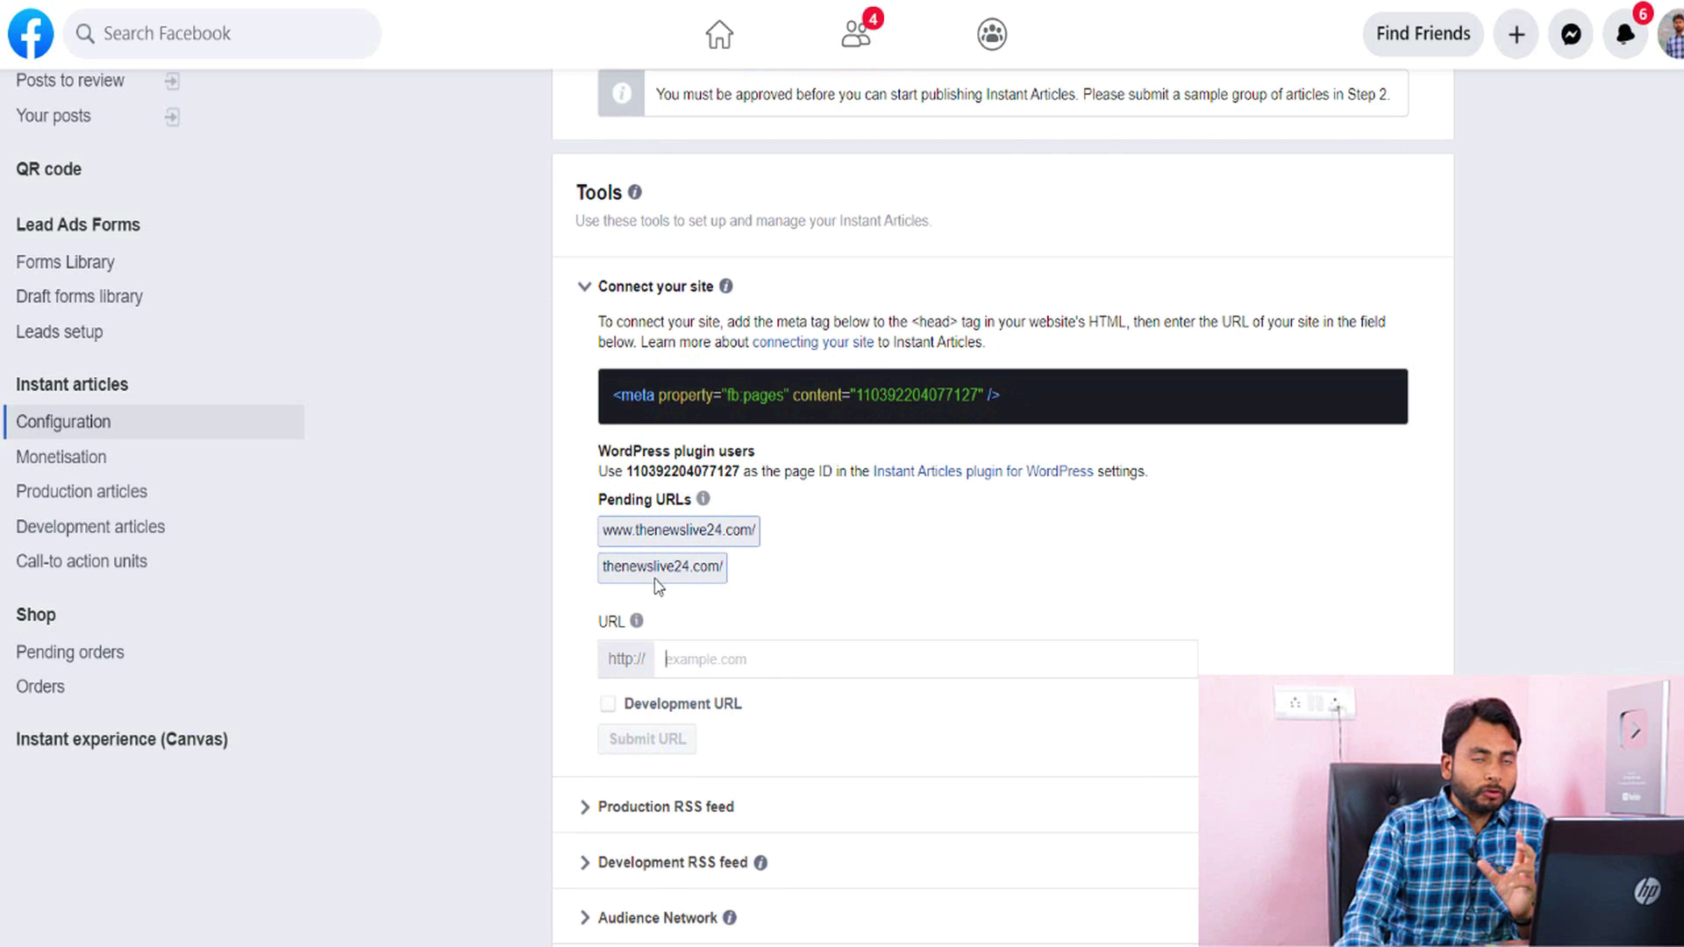
triple_click(595, 580)
click(756, 589)
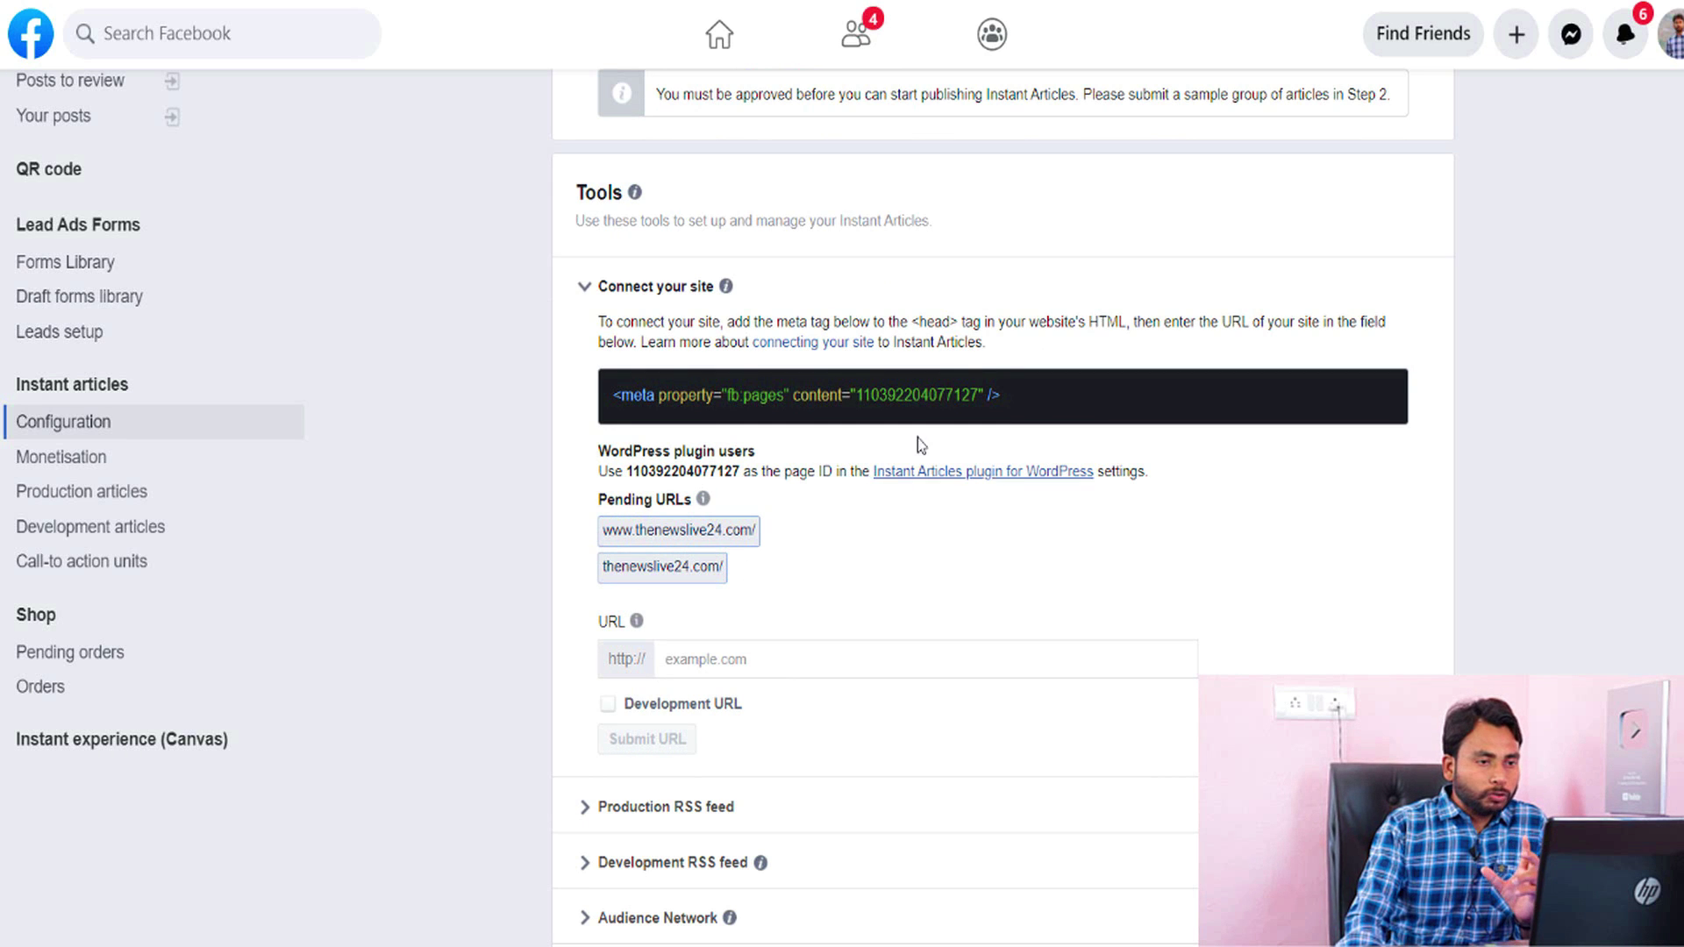
scroll(1014, 525, up, 1)
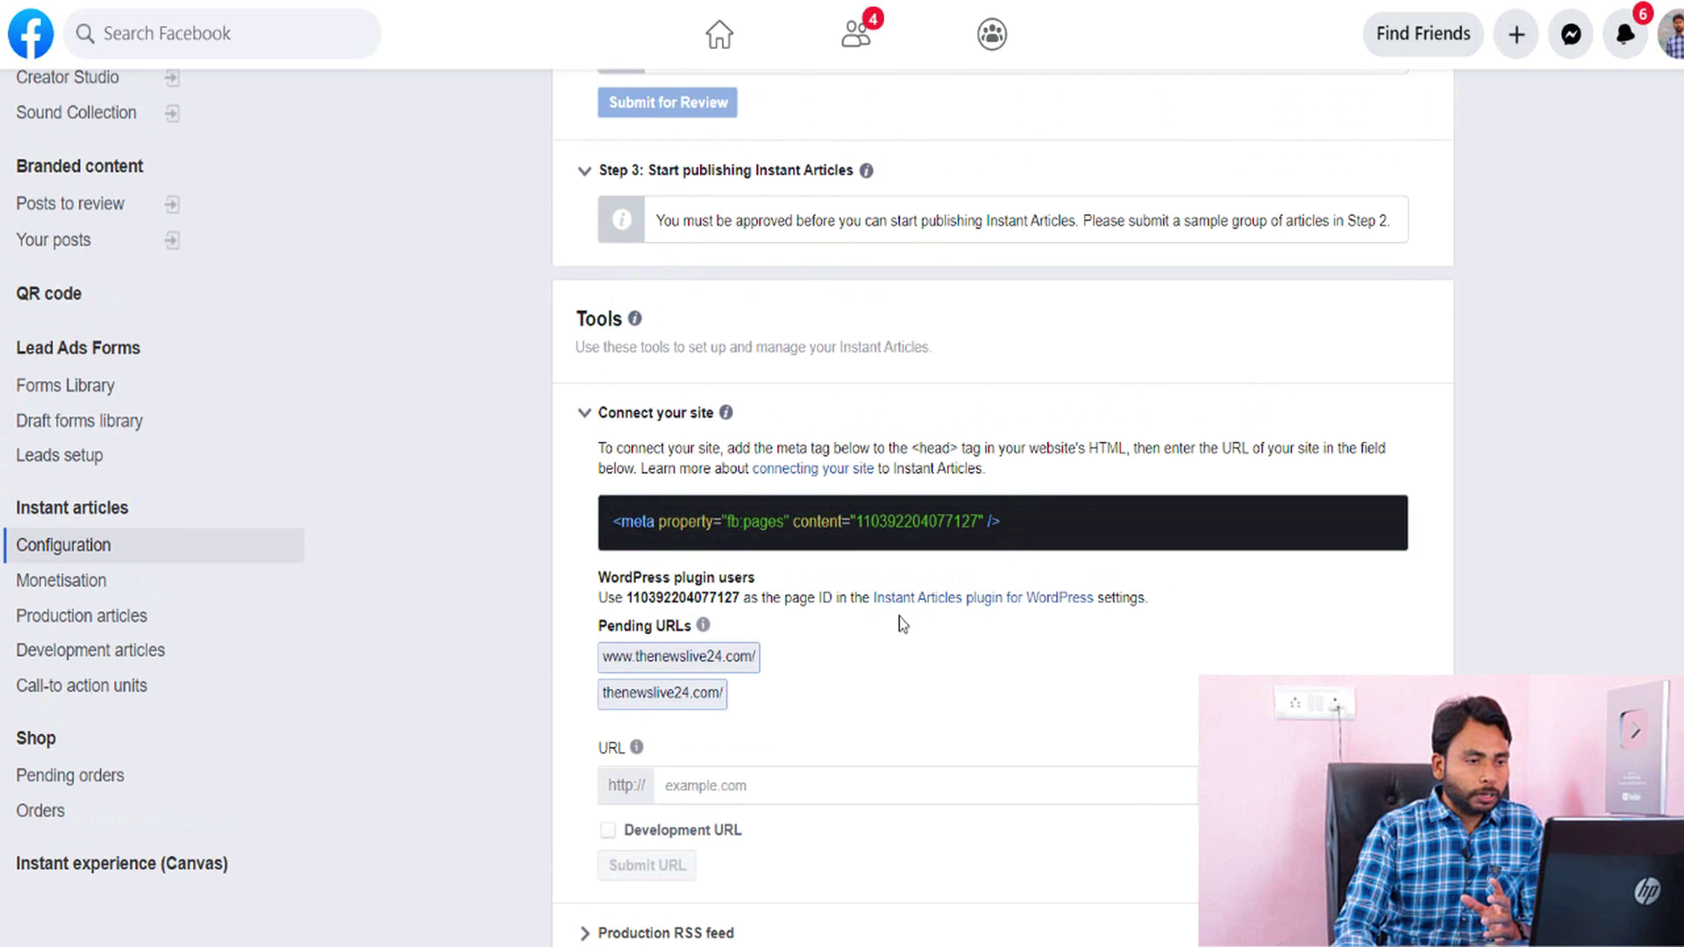
- Copy the text "Instant Articles plugin" from the WordPress plugin note and search for it in WordPress's Add Plugins page
drag(874, 601, 1003, 611)
right_click(1003, 611)
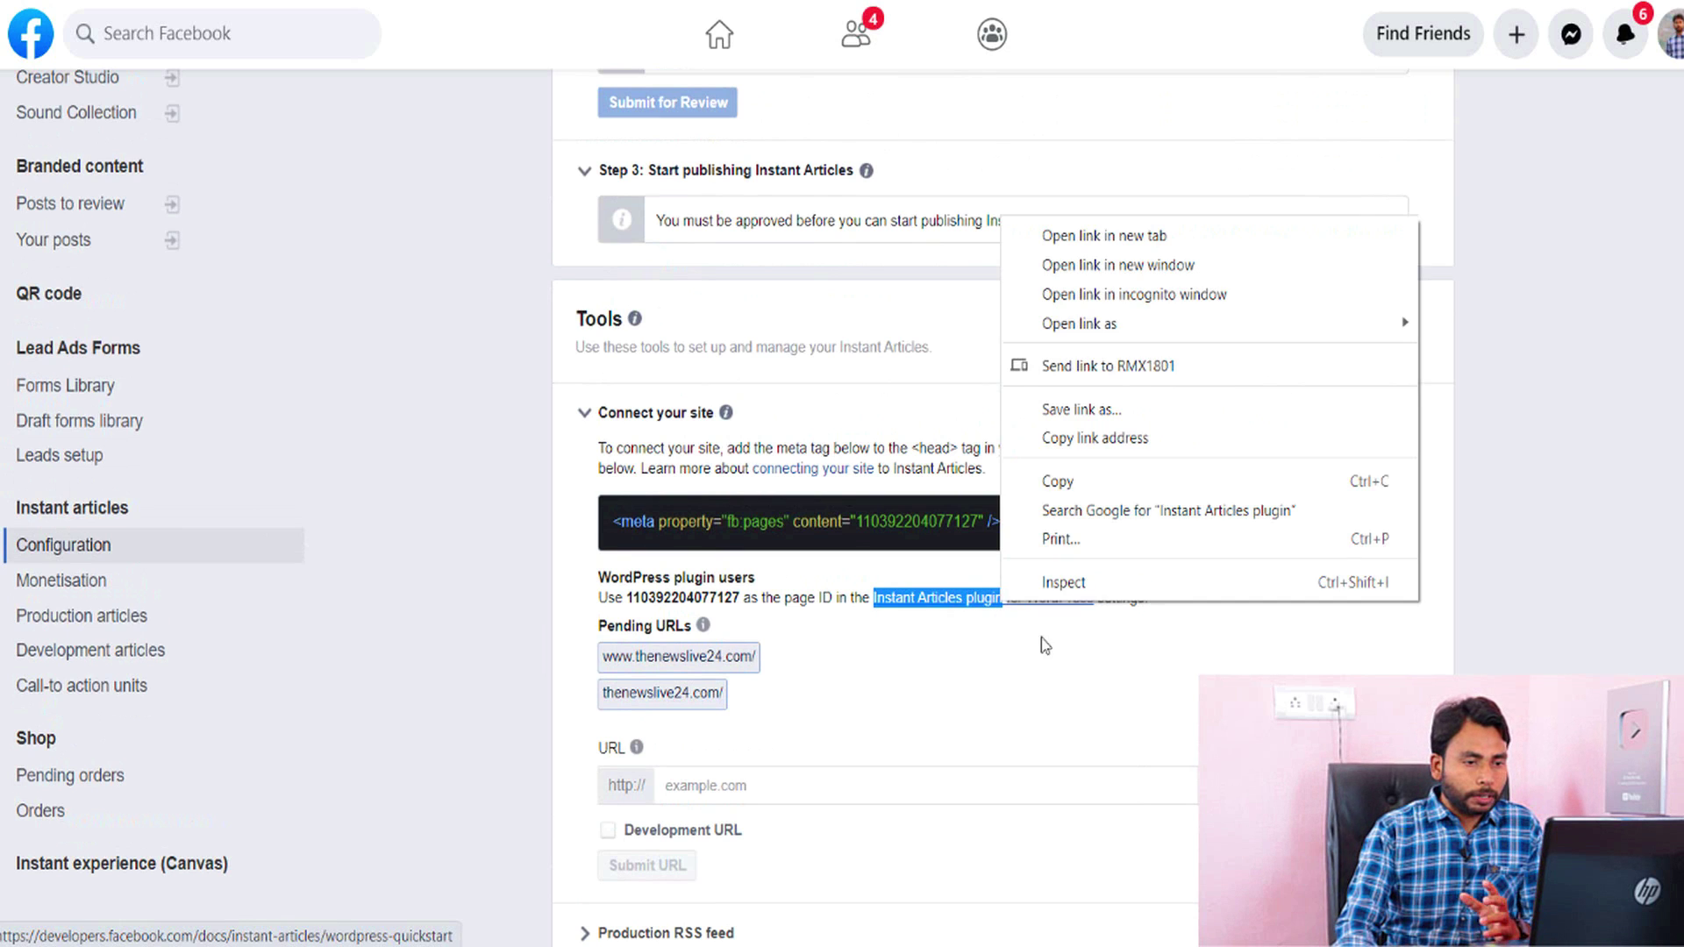
click(1065, 479)
key(ctrl+Tab)
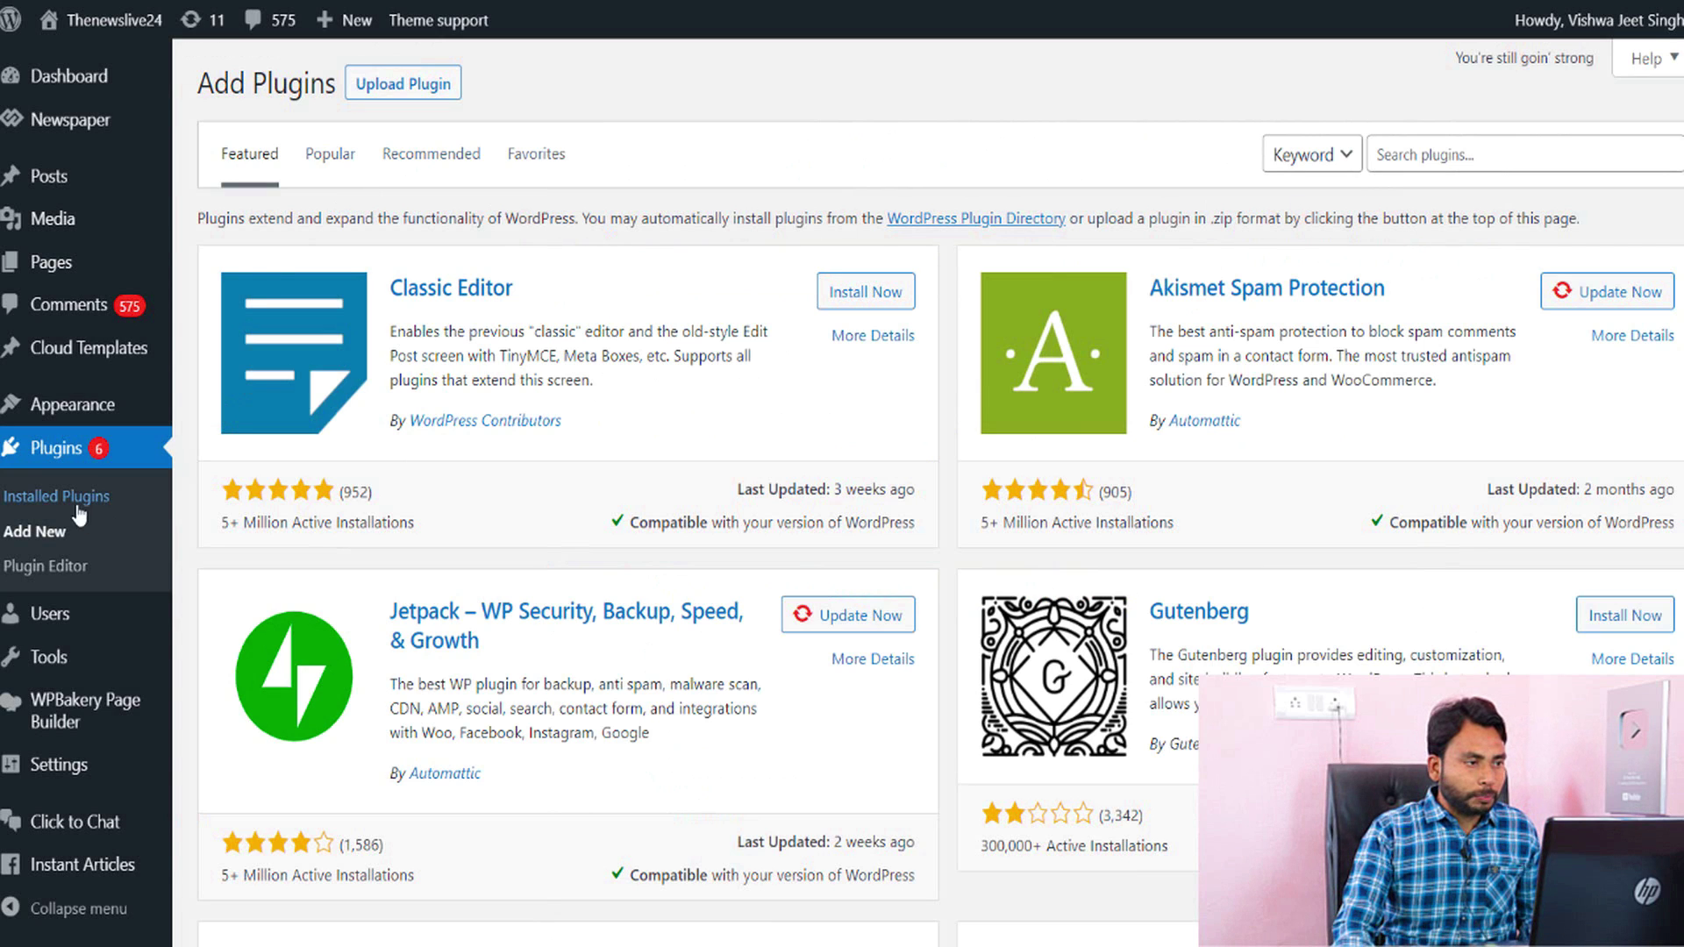
click(1520, 158)
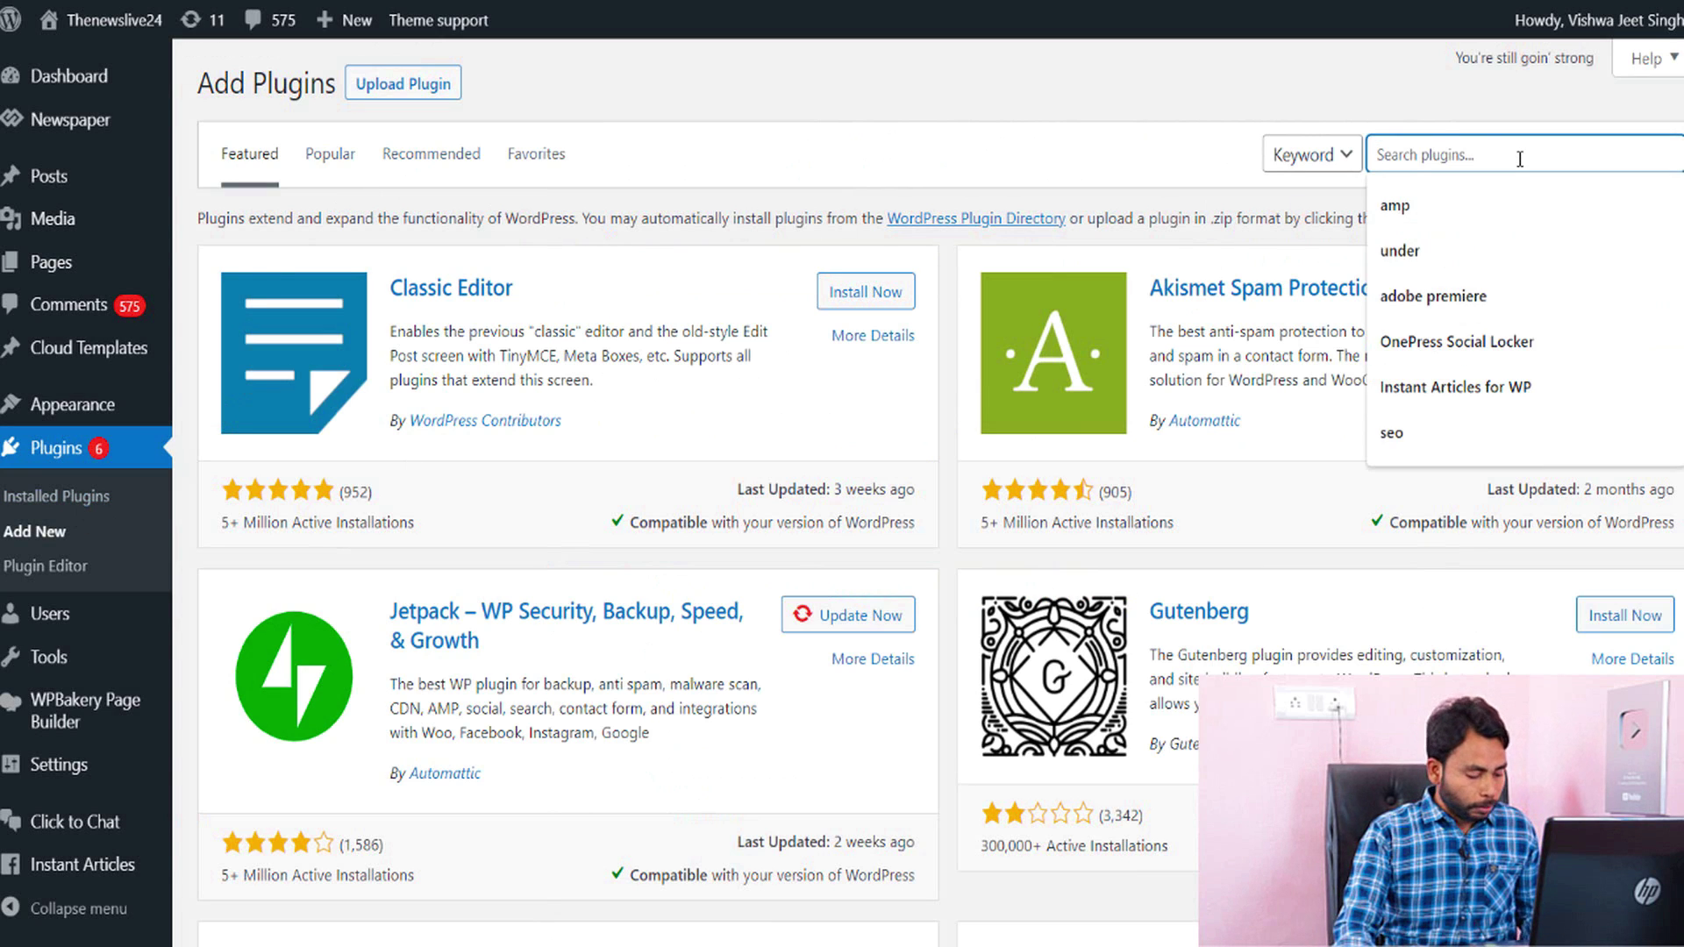
text(Instant Articles plugin)
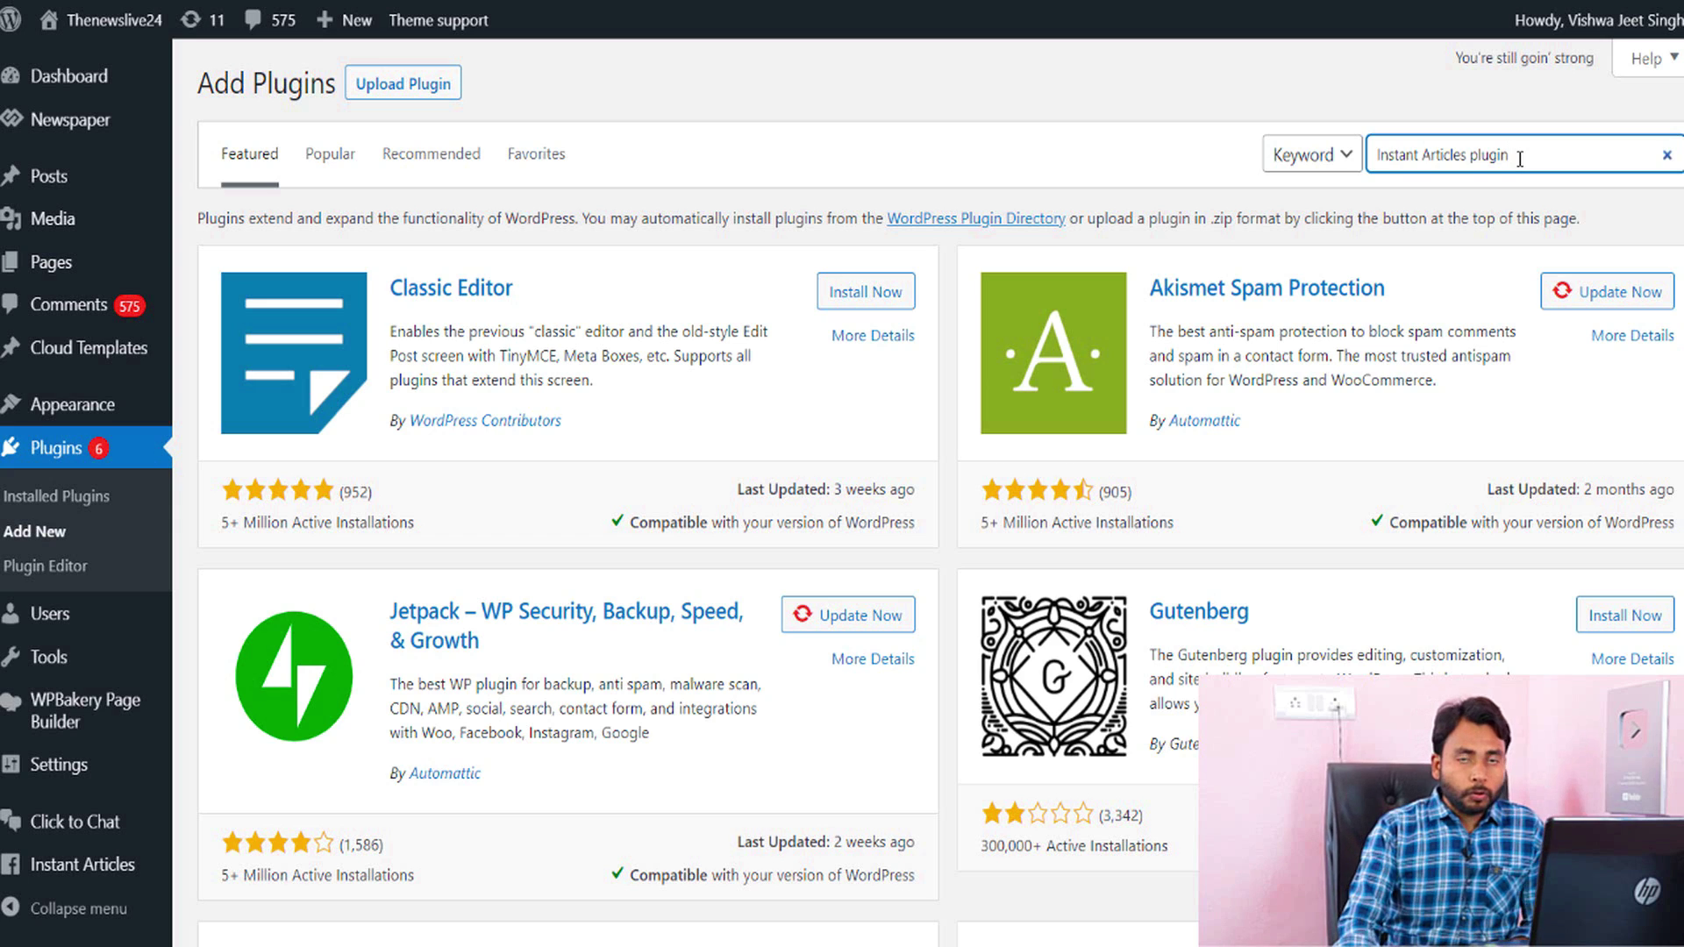
key(Return)
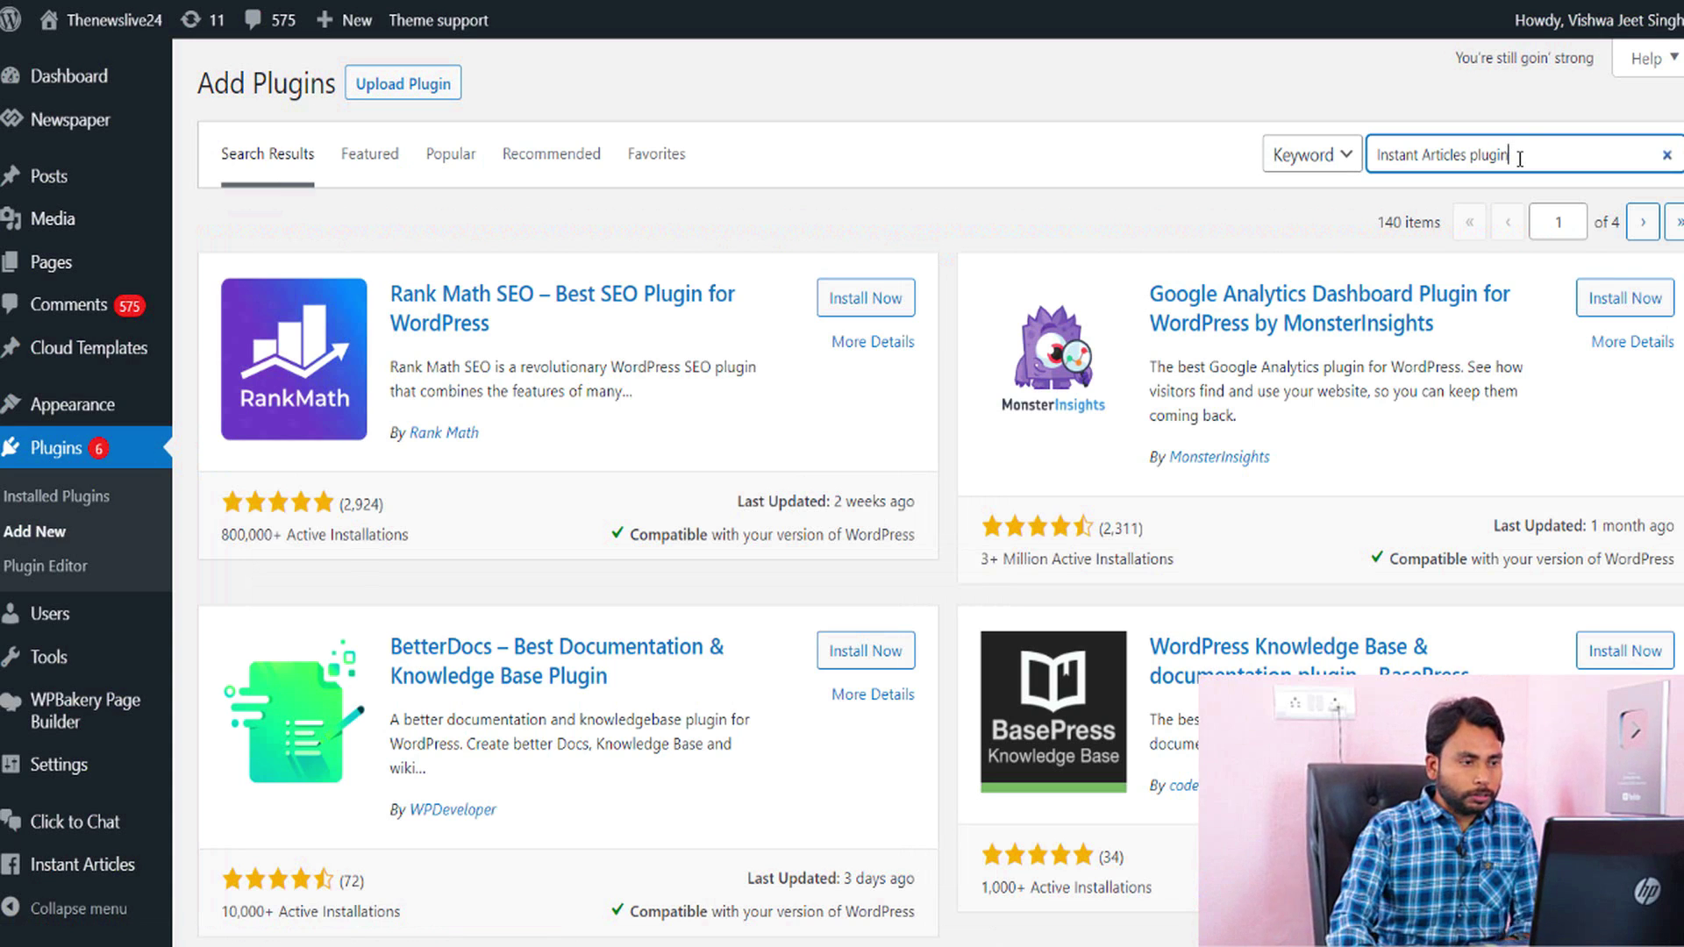
- Shorten the plugin search to "Instant Articles" and look through the results for Instant Articles for WP
key(BackSpace)
key(BackSpace)
key(BackSpace)
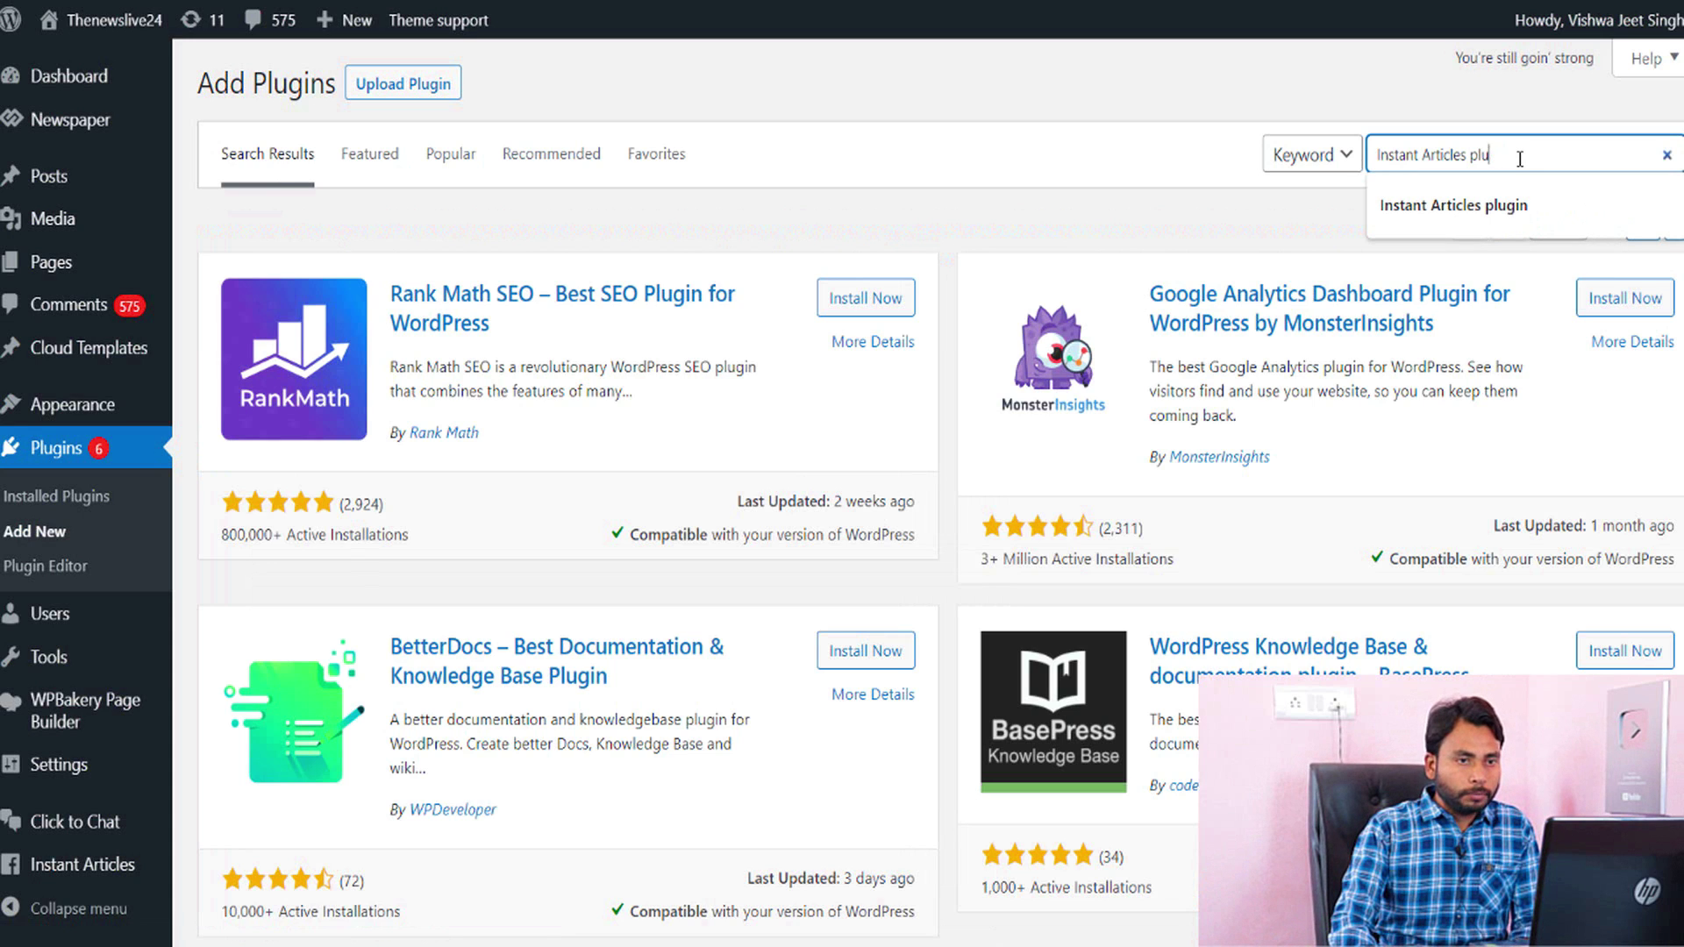
key(BackSpace)
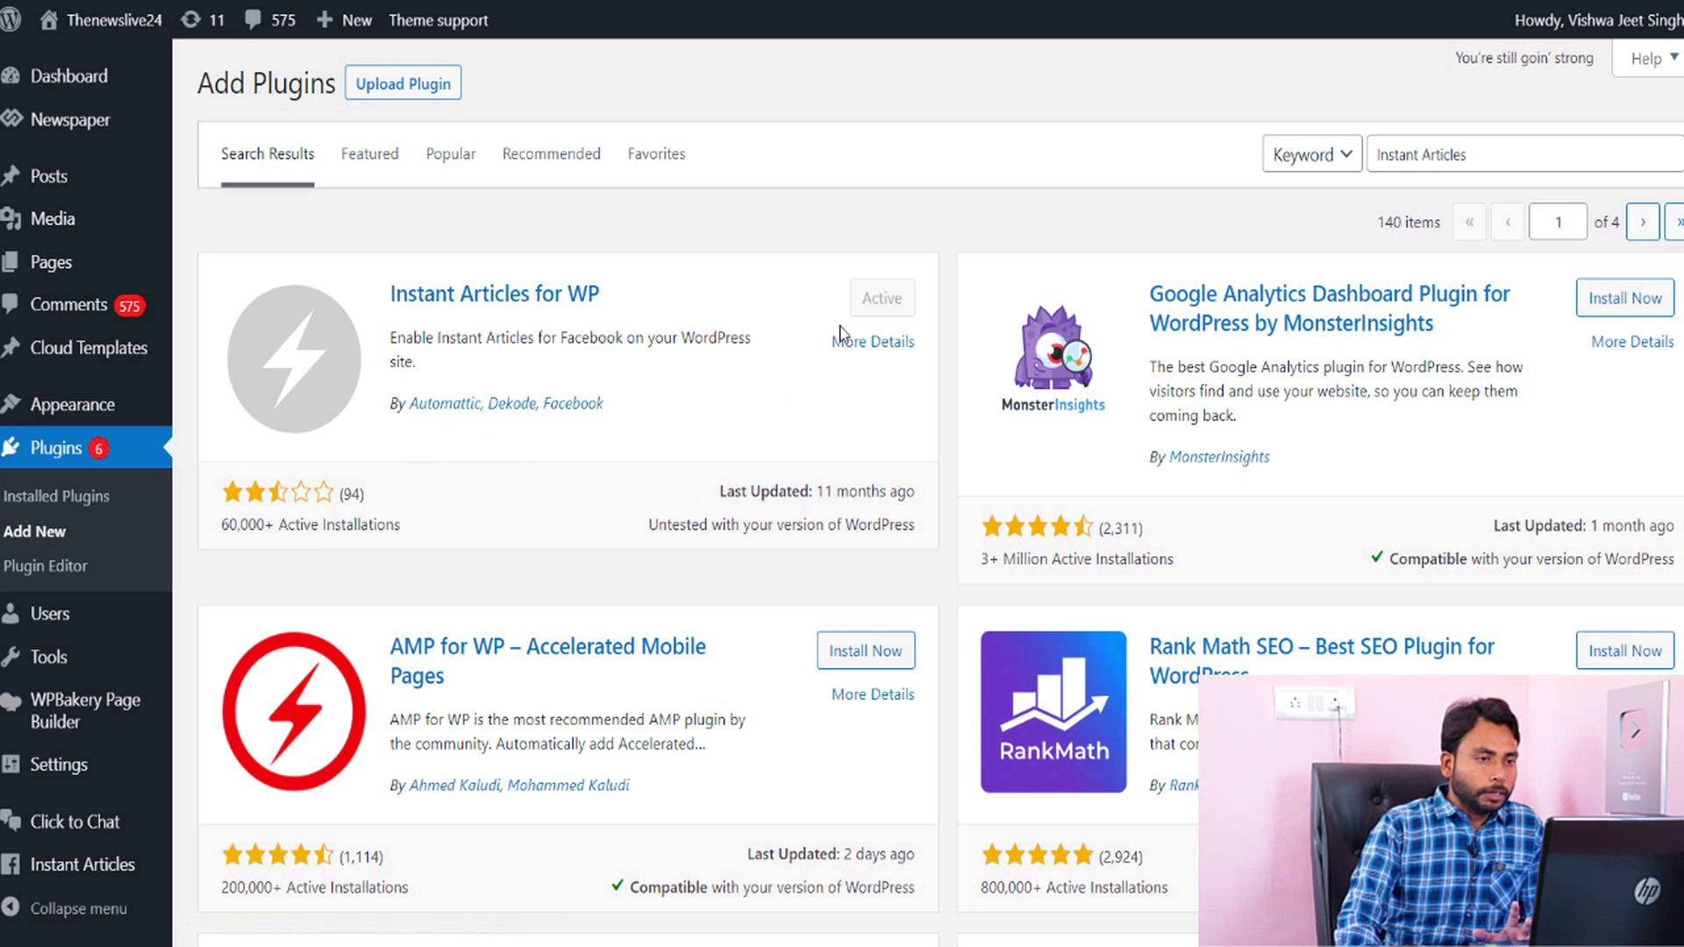
scroll(208, 672, down, 4)
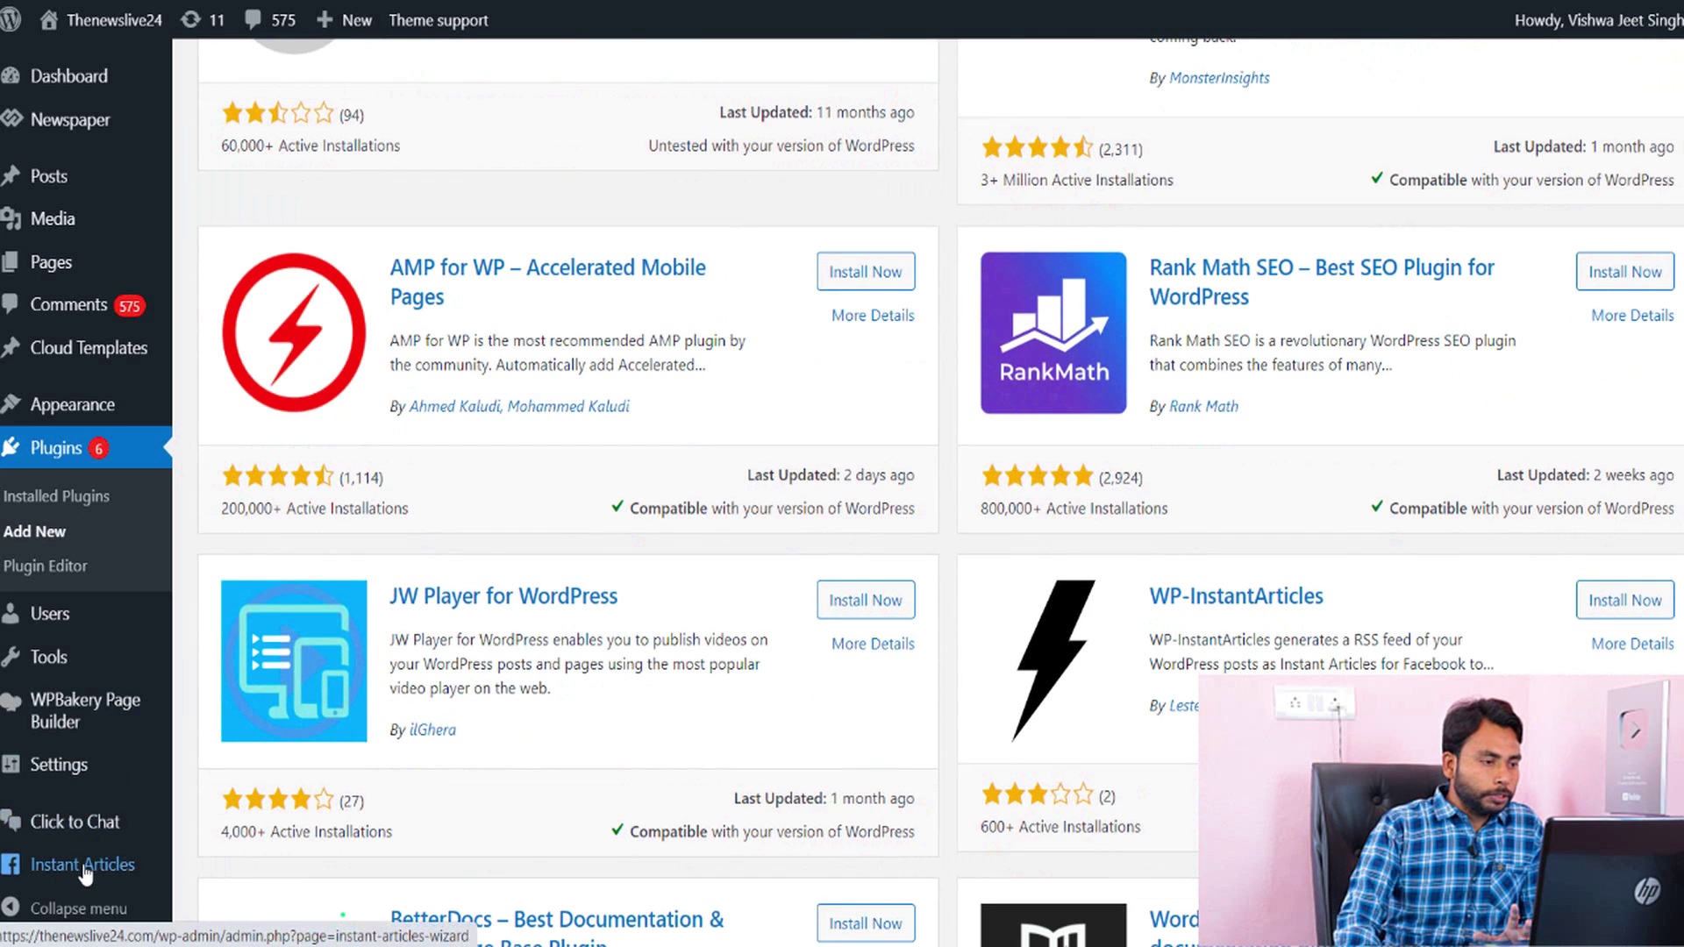
- Open the Instant Articles plugin settings and compare the Facebook Page ID with the page ID and meta tag in Facebook's Connect your site section
click(156, 840)
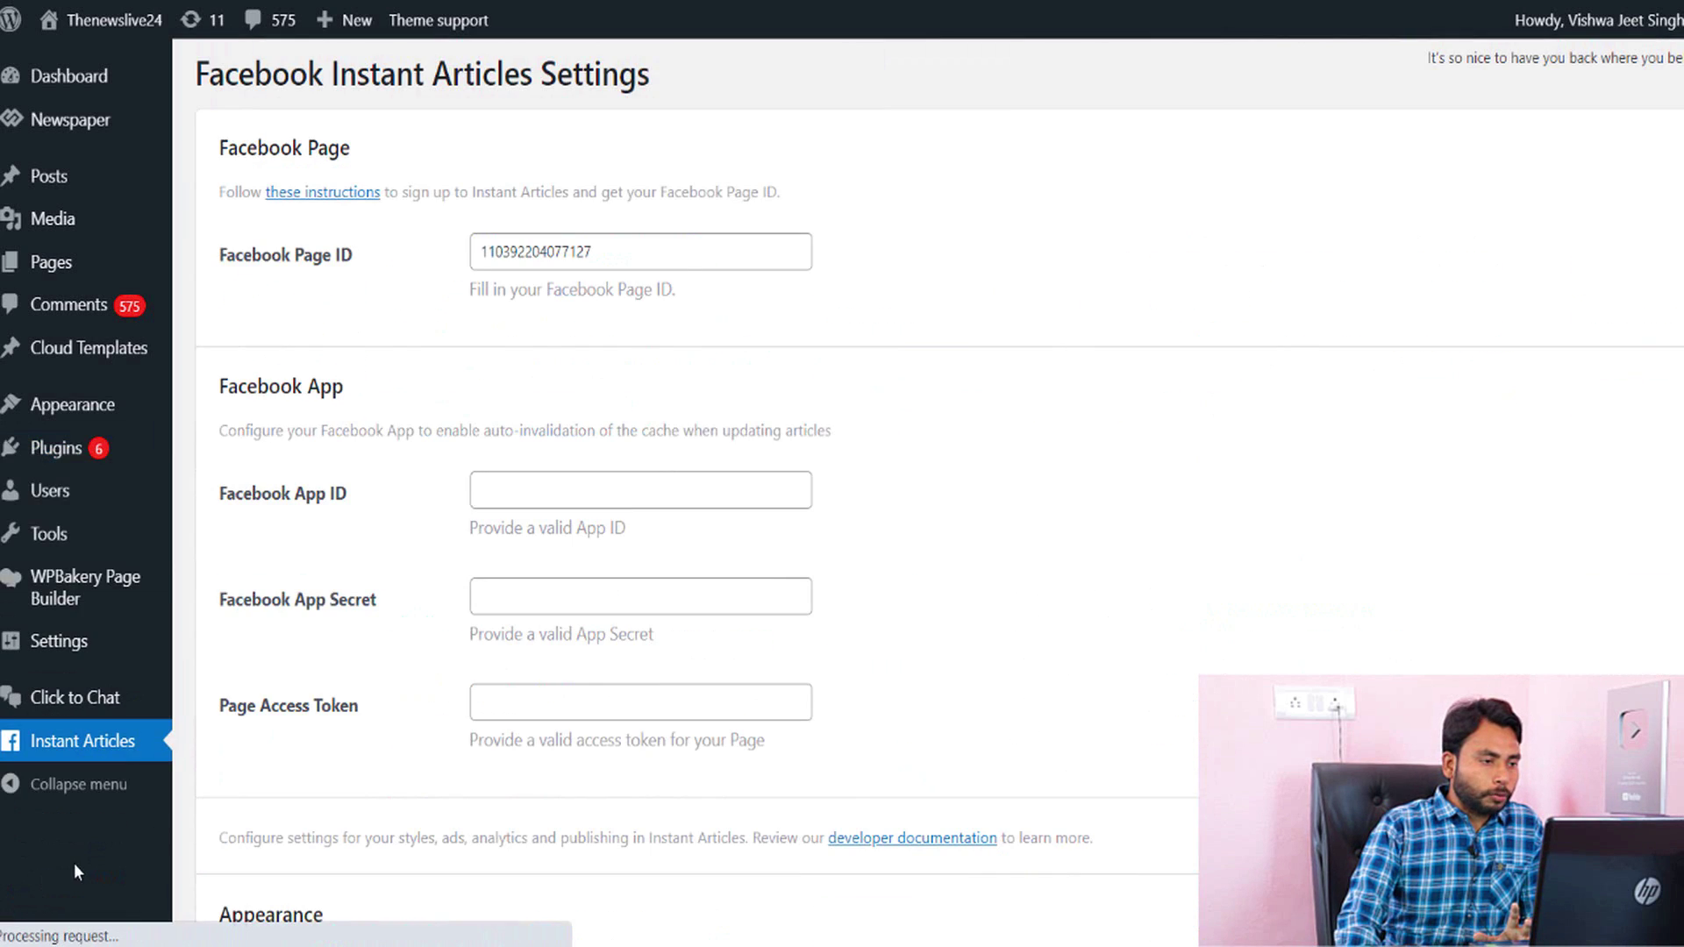
drag(672, 259, 302, 264)
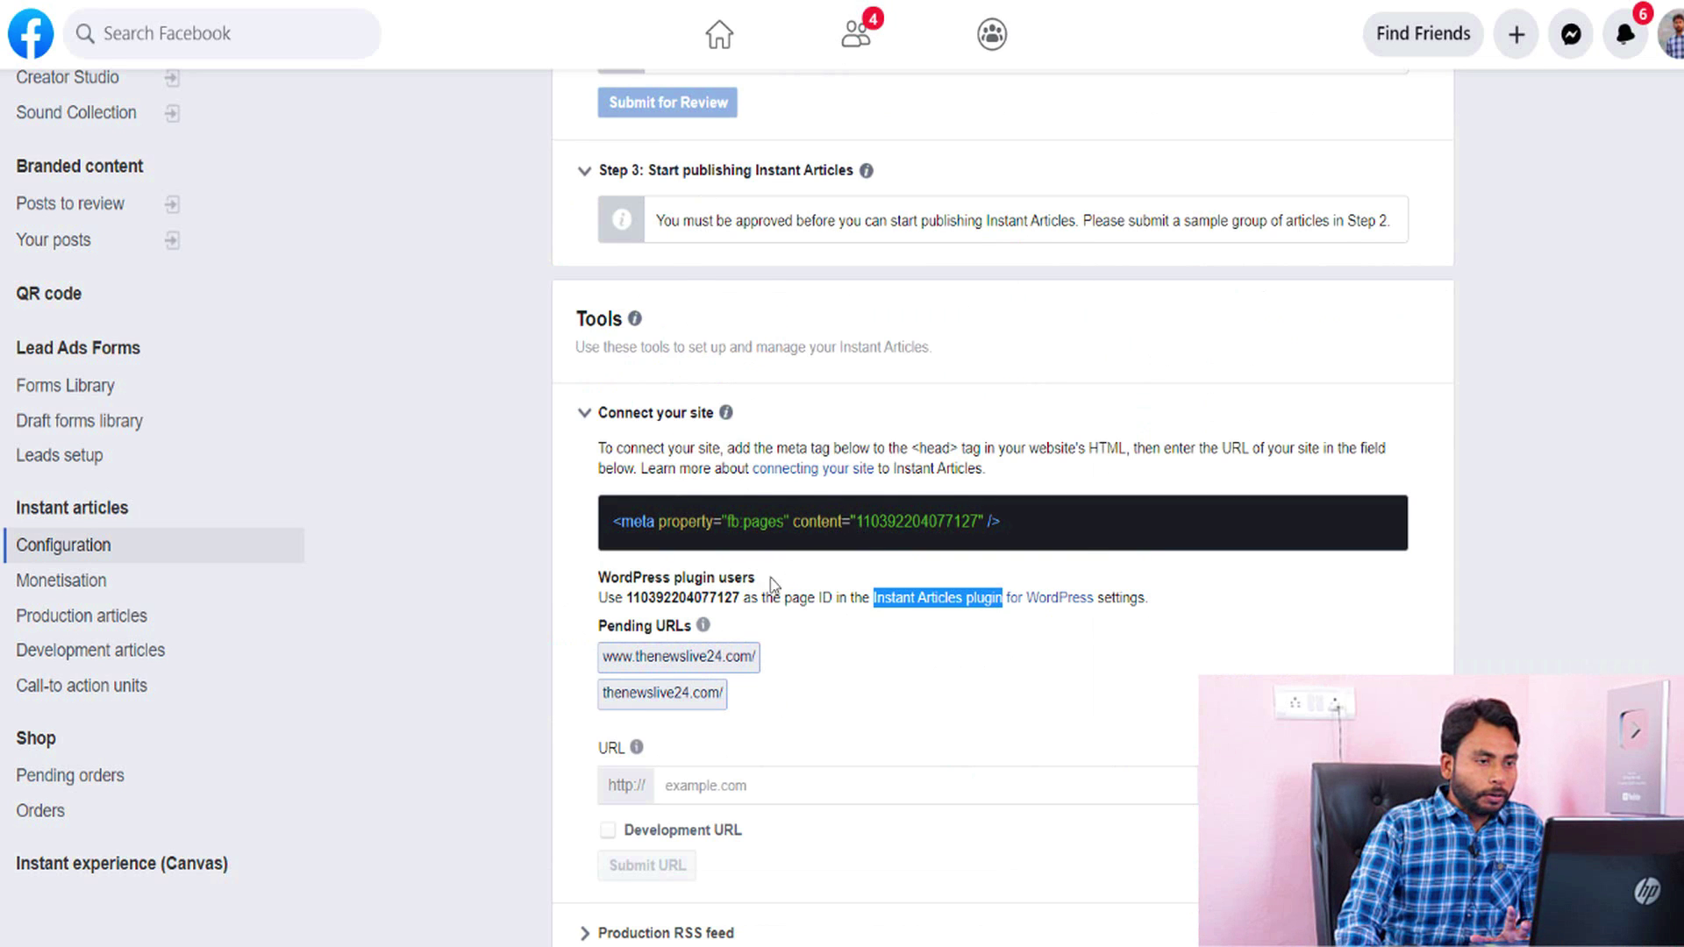
drag(743, 597, 629, 595)
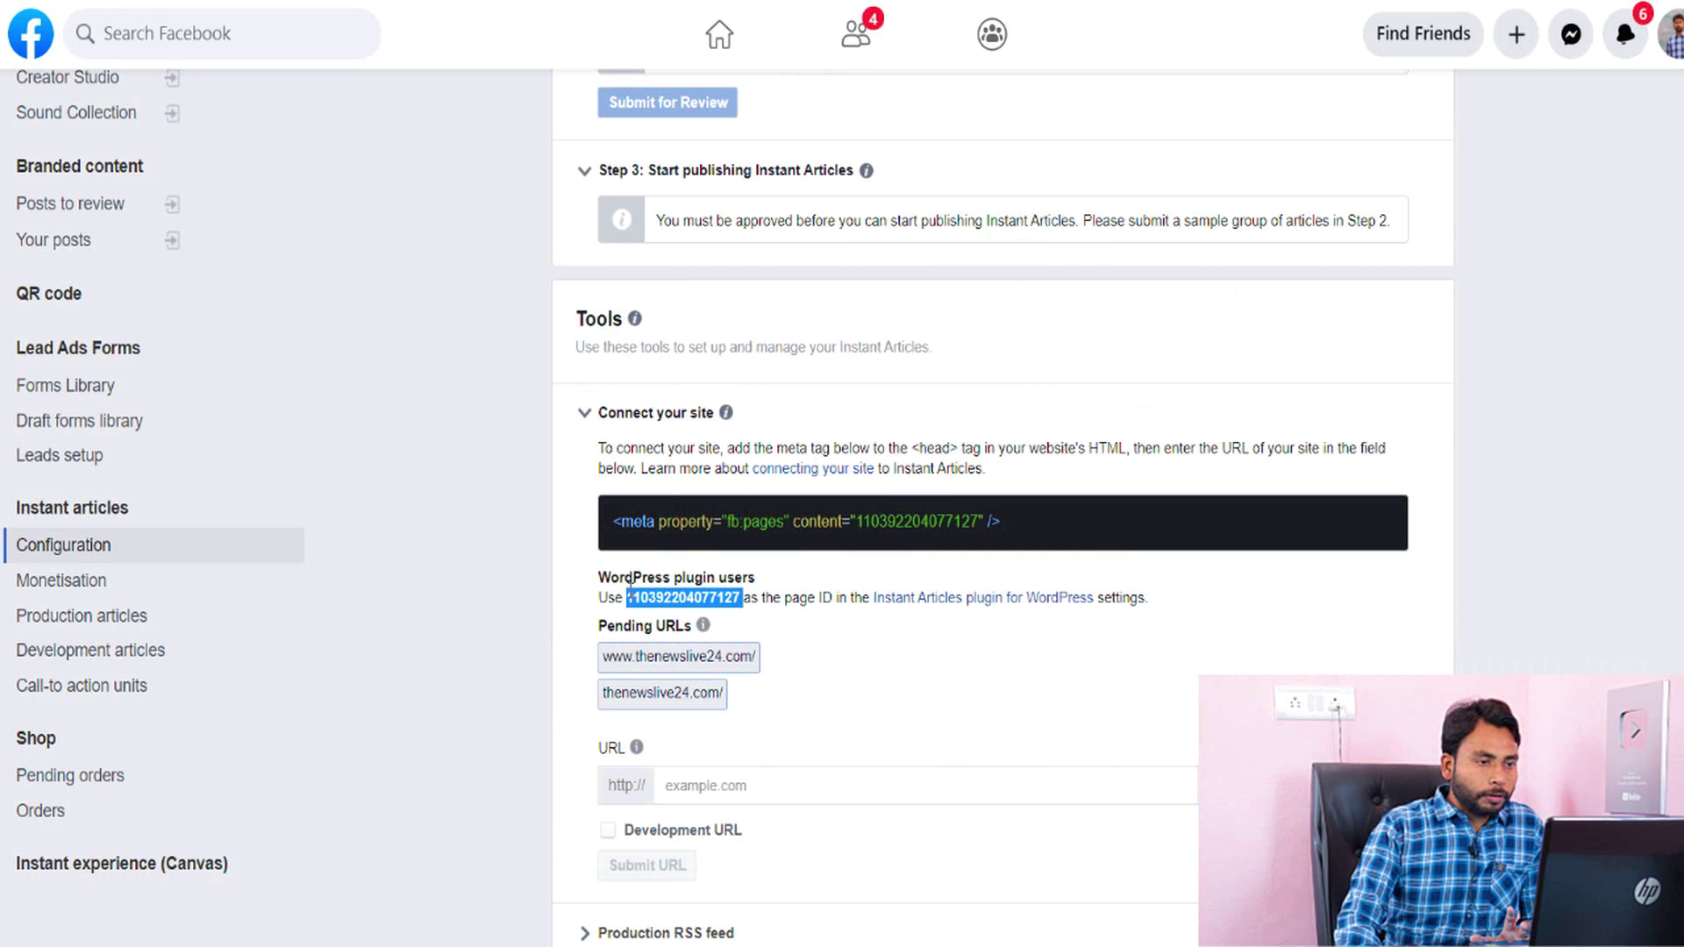
triple_click(861, 518)
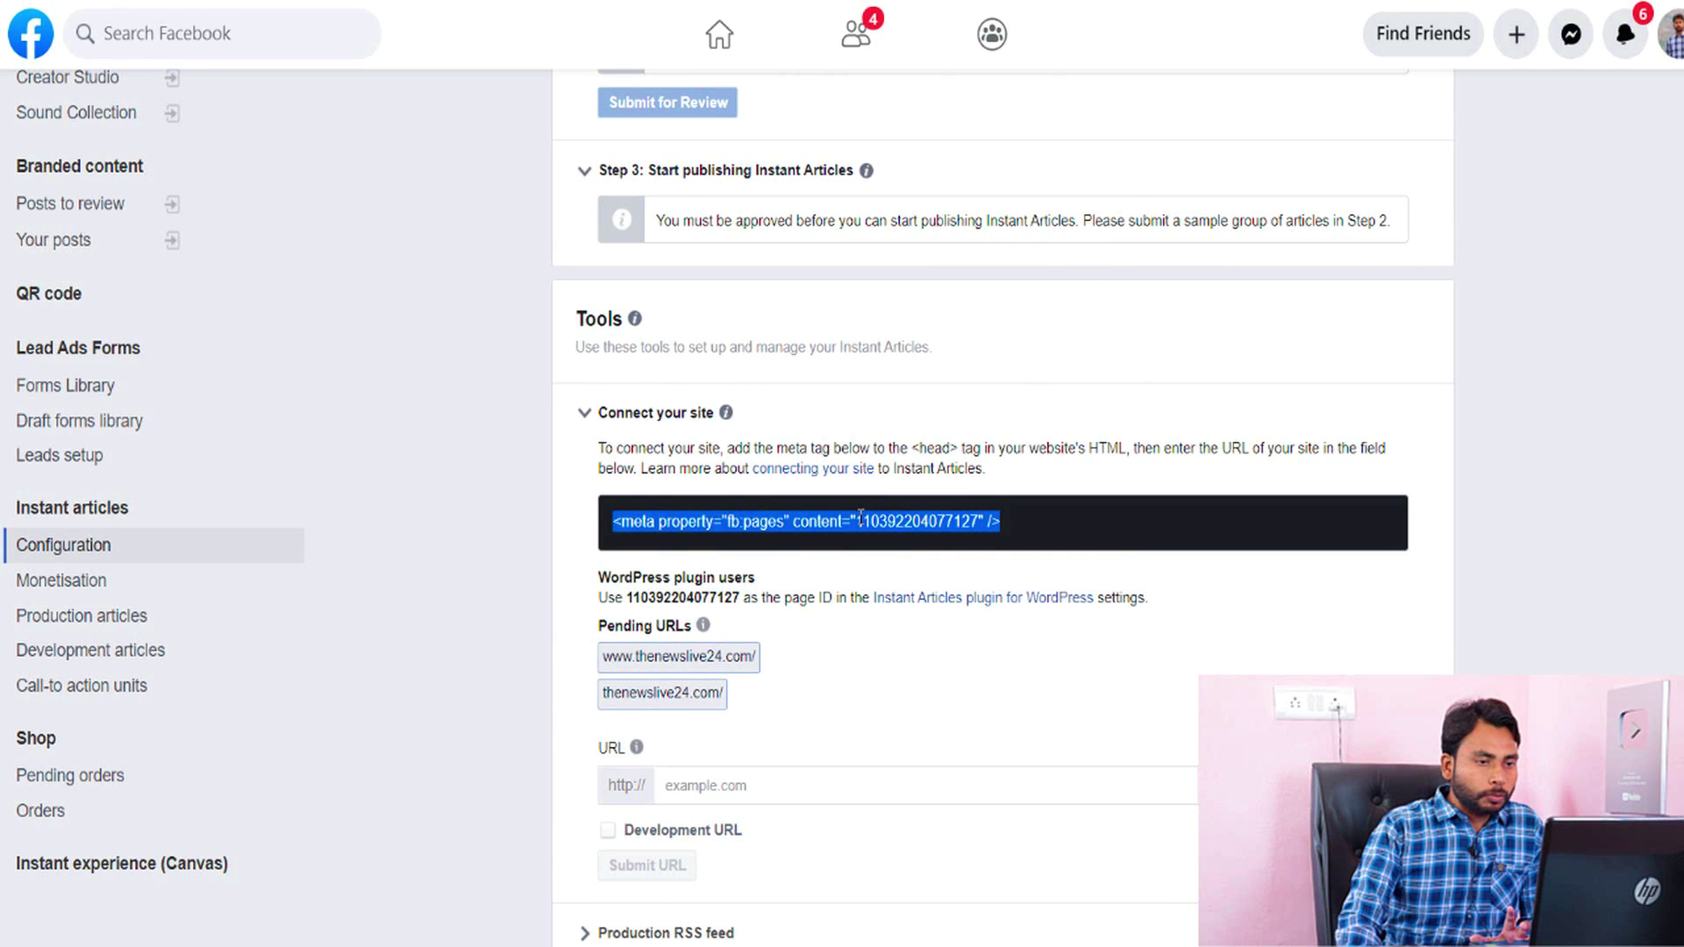
- Check the page ID in the WordPress plugin note against the Facebook Page ID field and save the Instant Articles plugin settings
click(896, 518)
drag(640, 599, 708, 599)
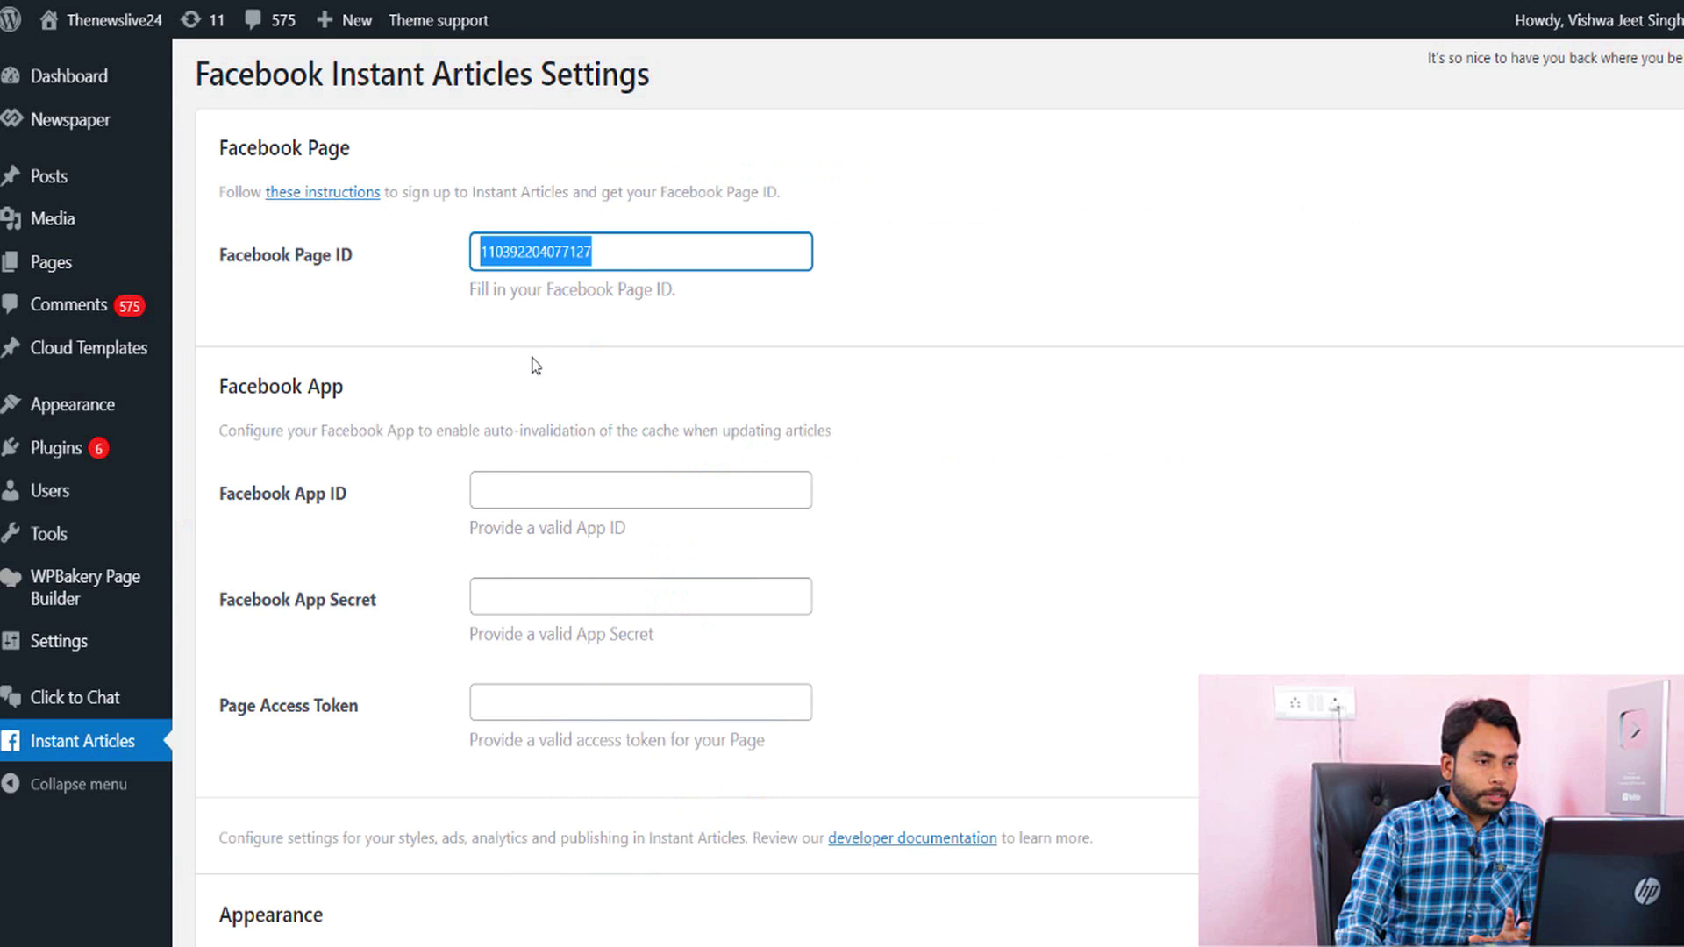
scroll(535, 366, down, 5)
scroll(939, 492, down, 15)
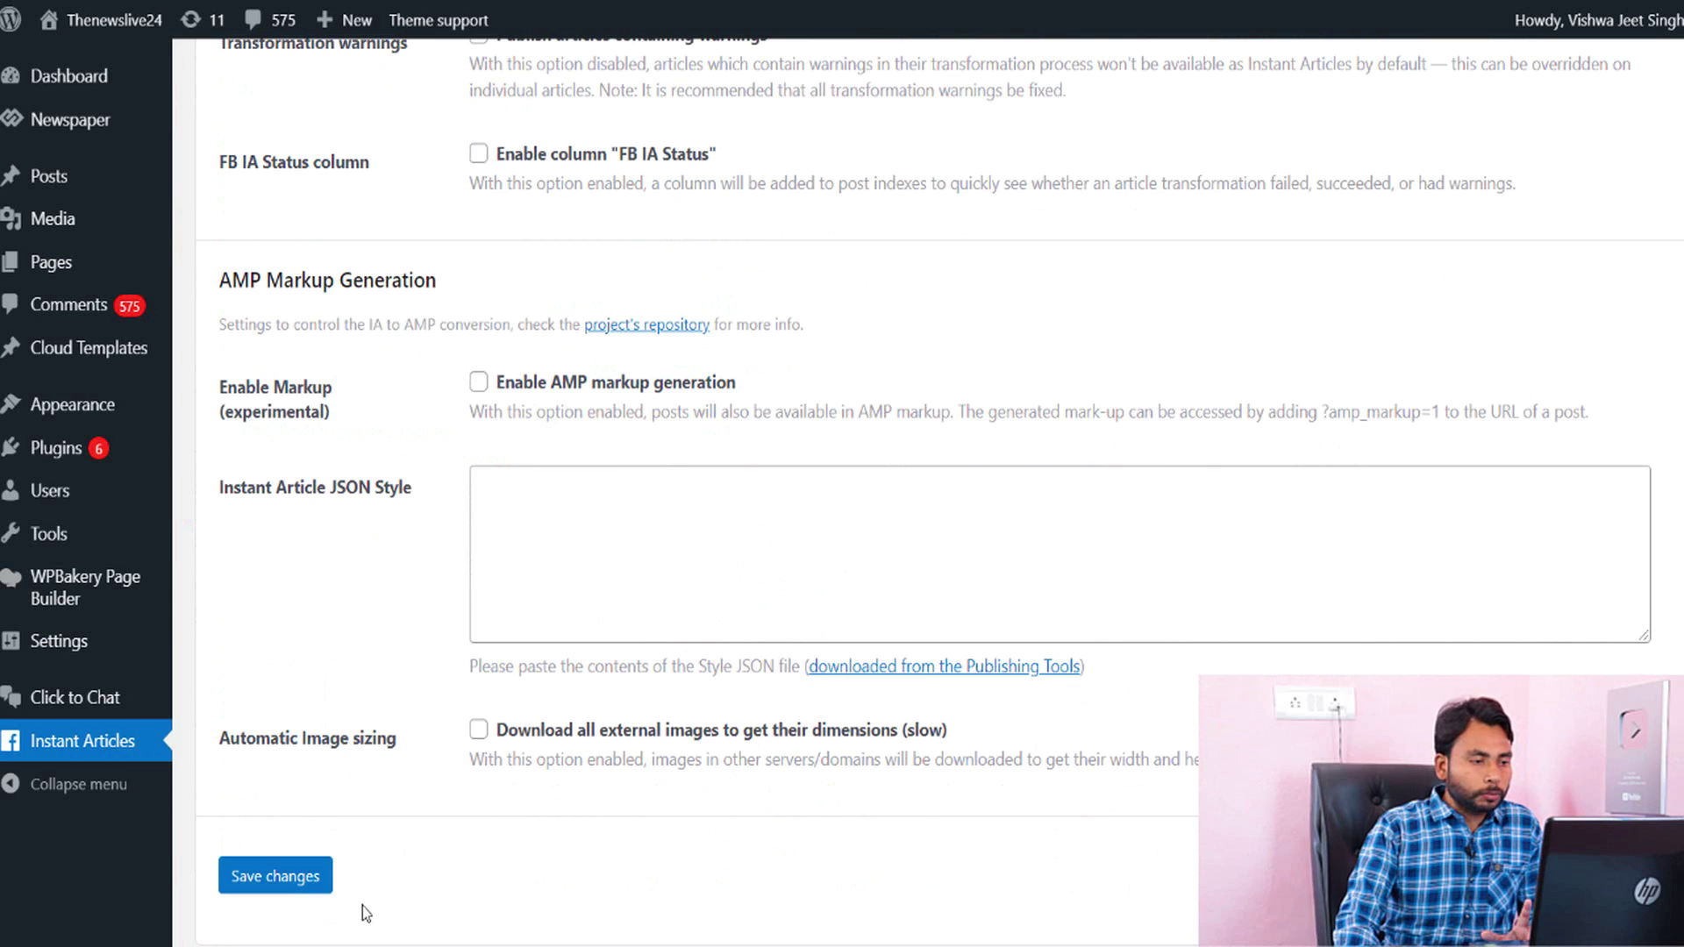
click(296, 880)
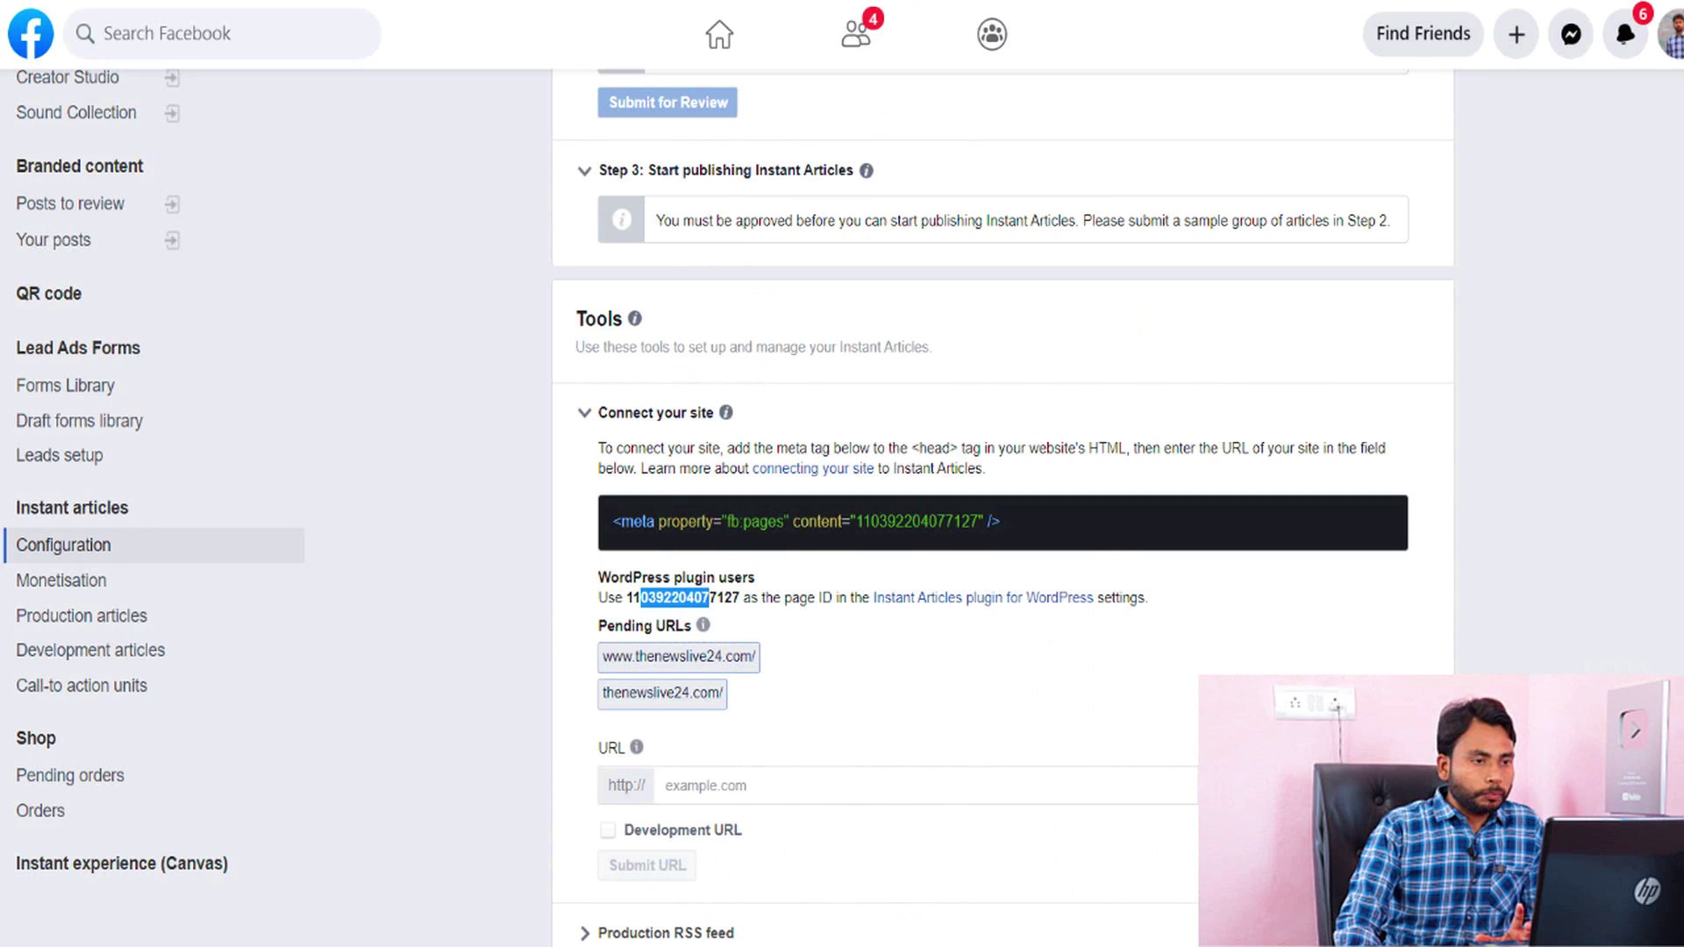
- Expand Production RSS feed in Facebook's Instant Articles tools and examine the RSS feed URL
scroll(791, 821, down, 4)
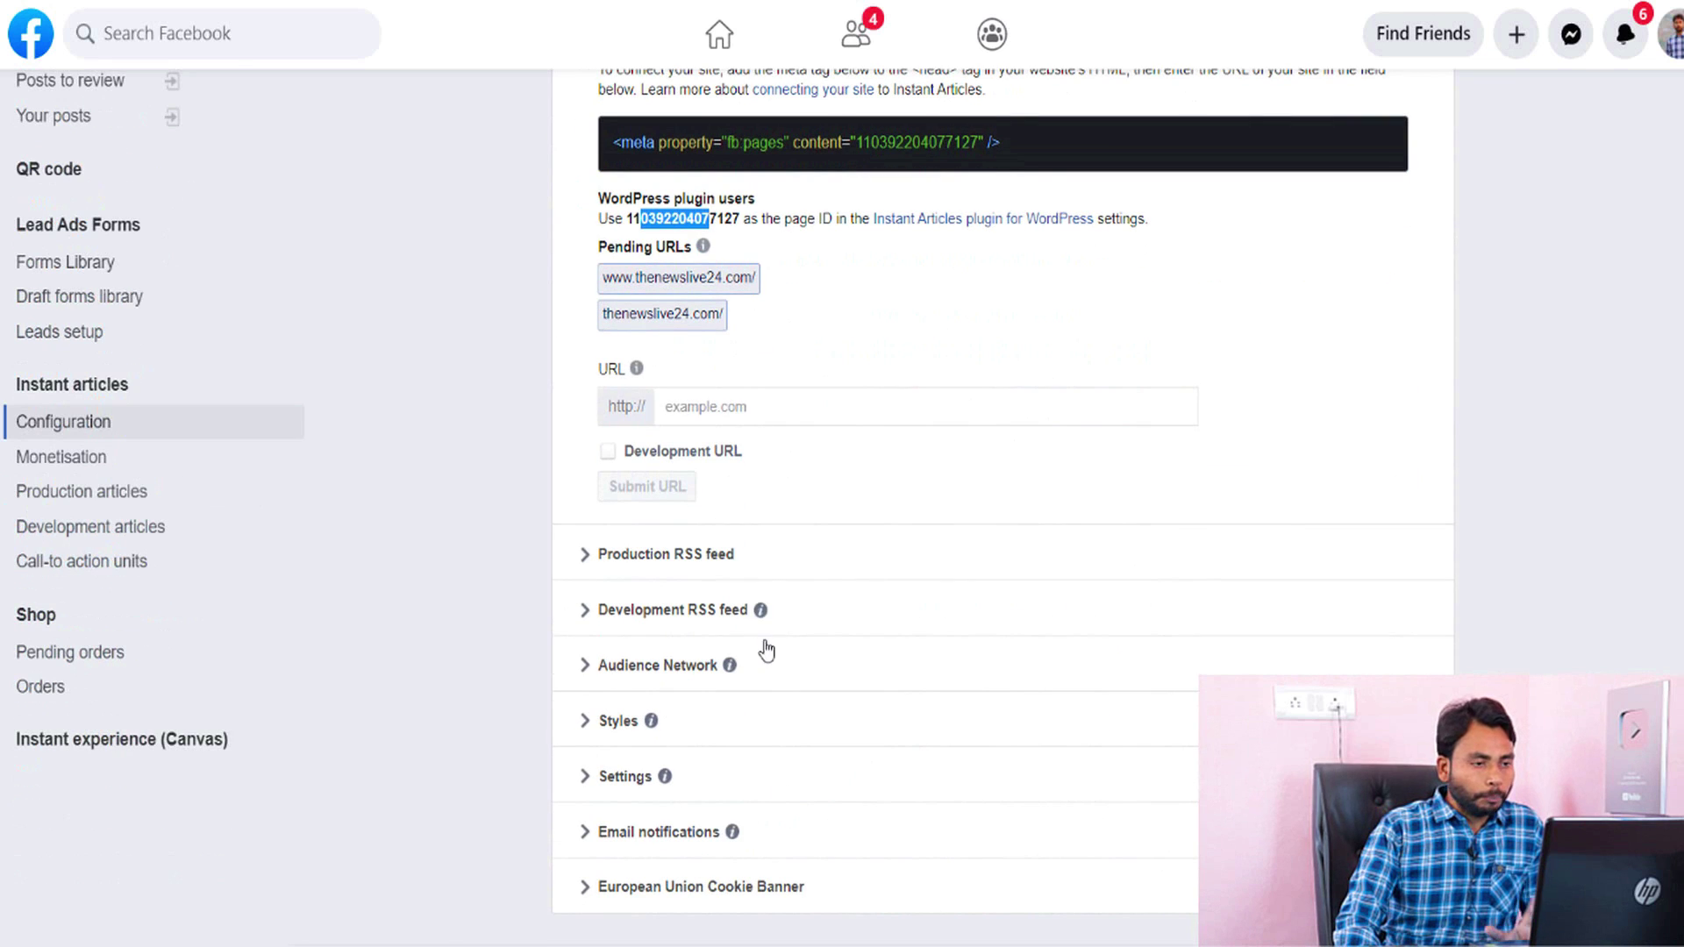
click(585, 561)
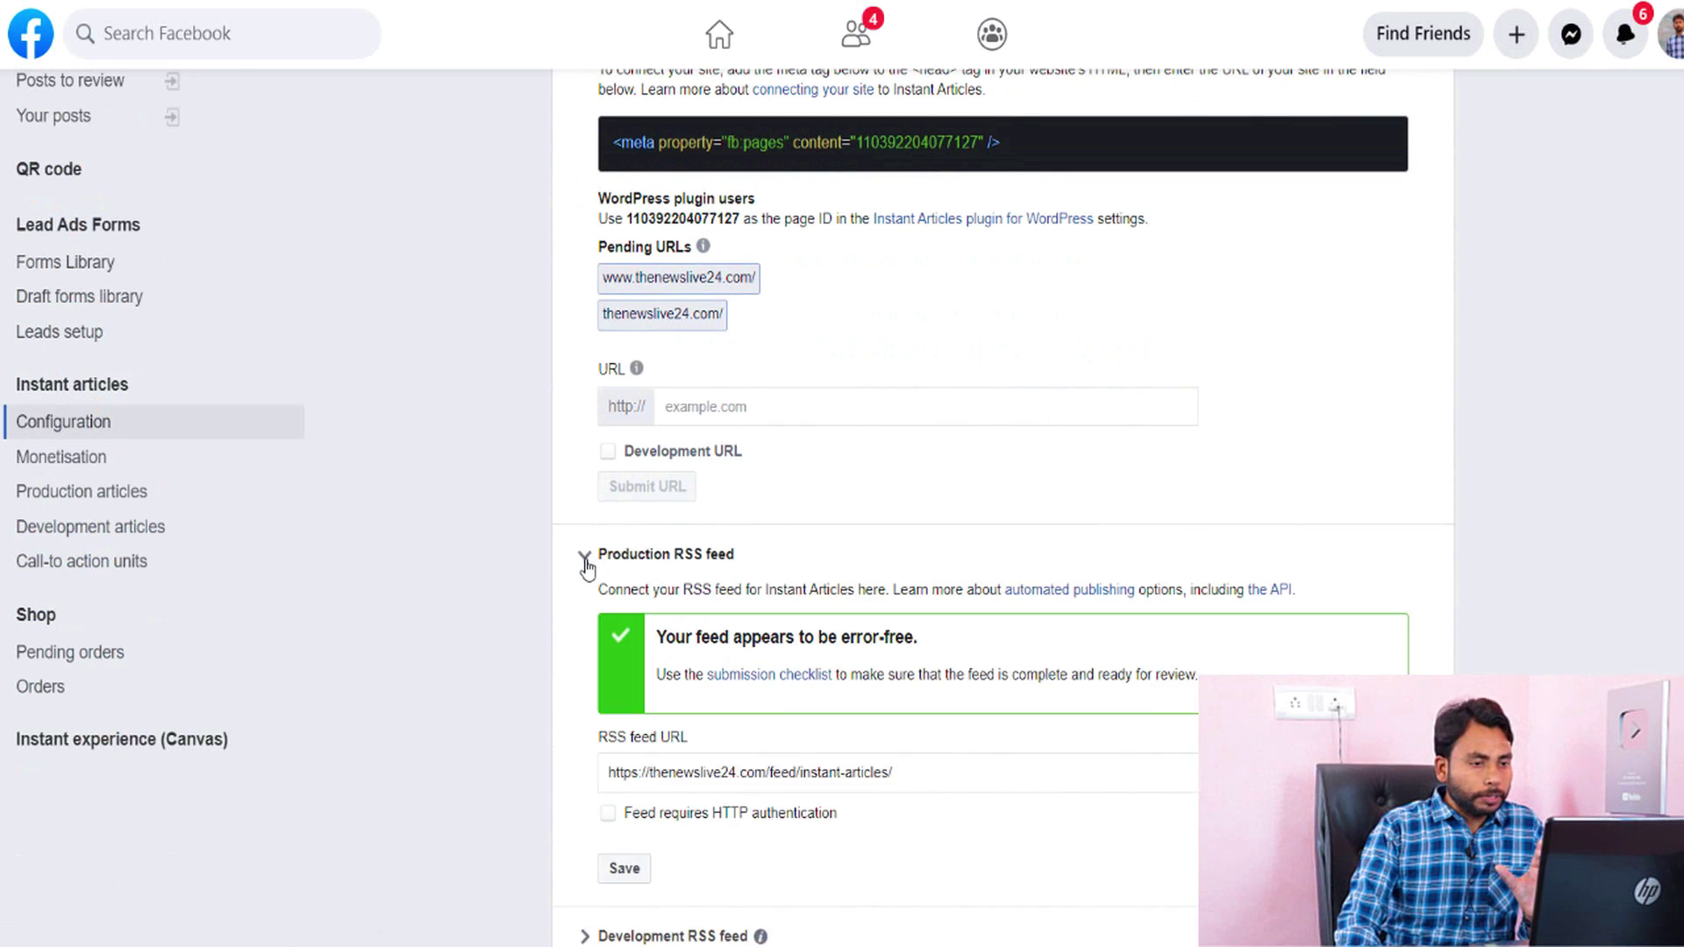
scroll(728, 629, down, 2)
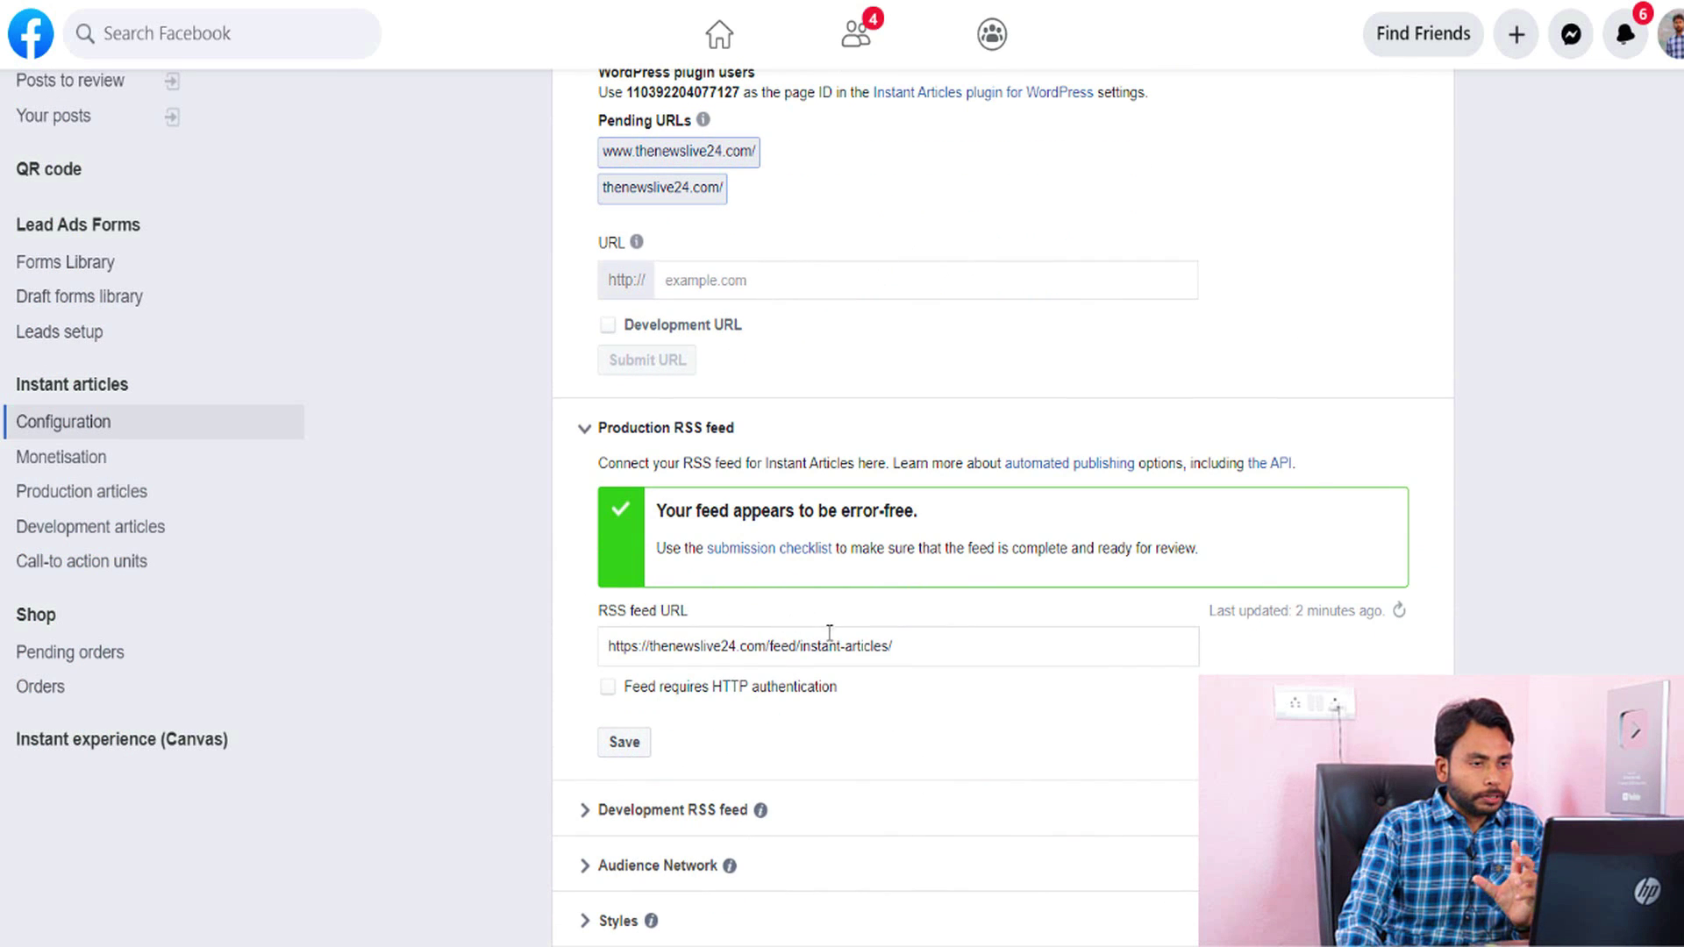
drag(898, 653, 613, 678)
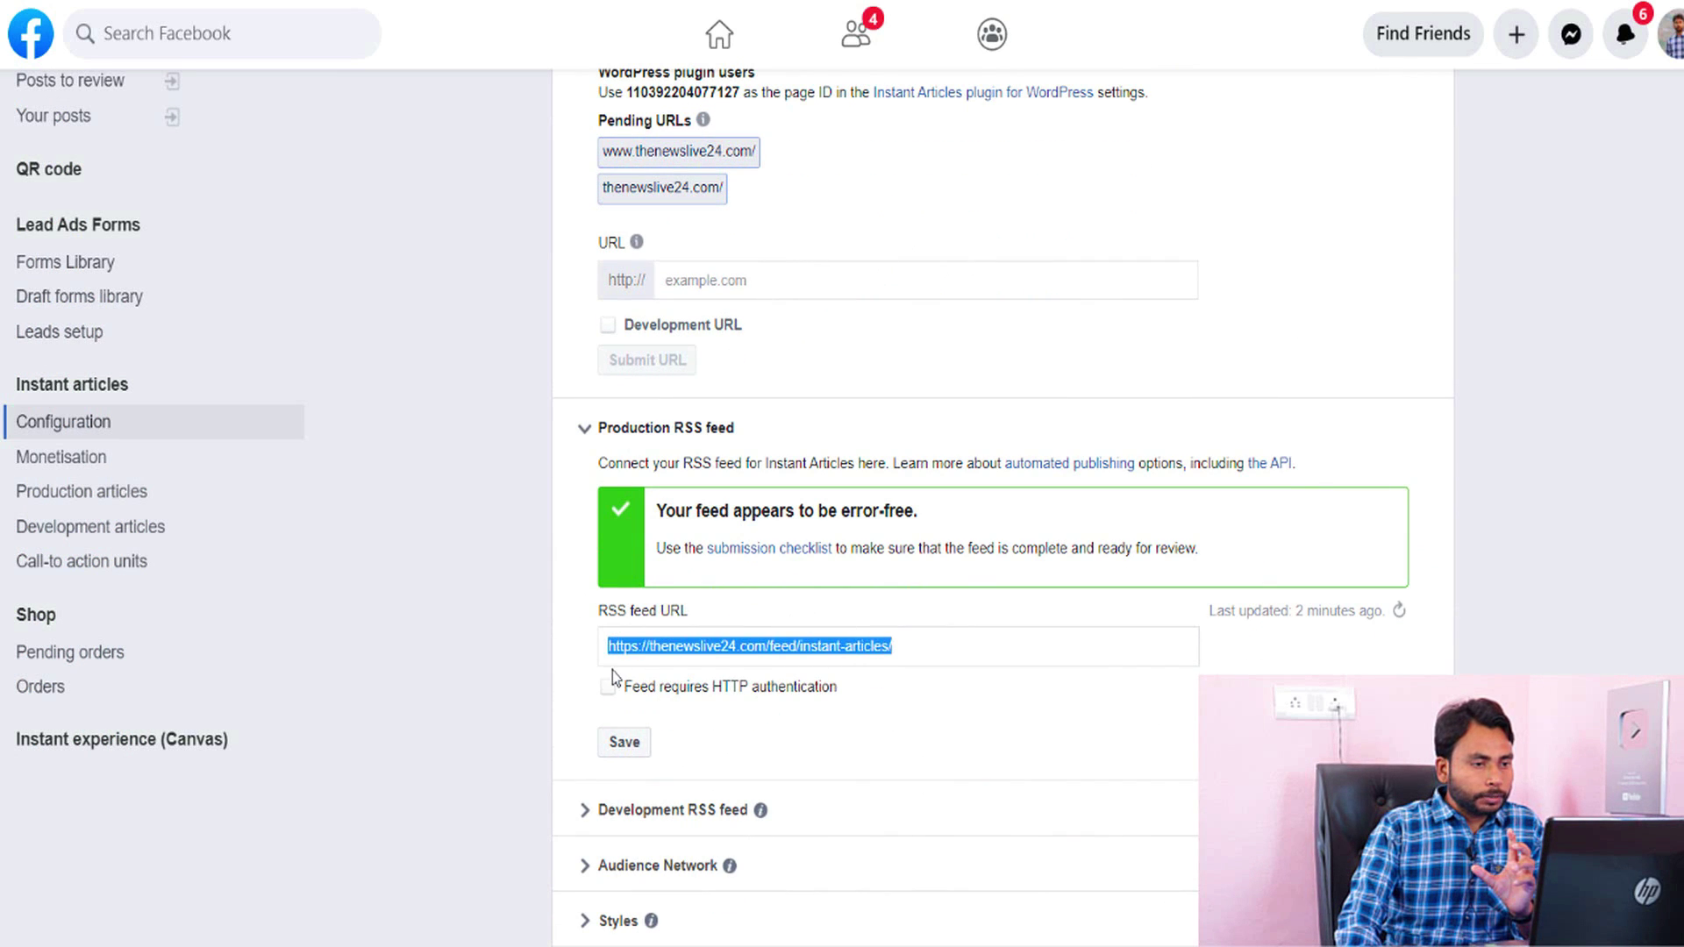
click(637, 656)
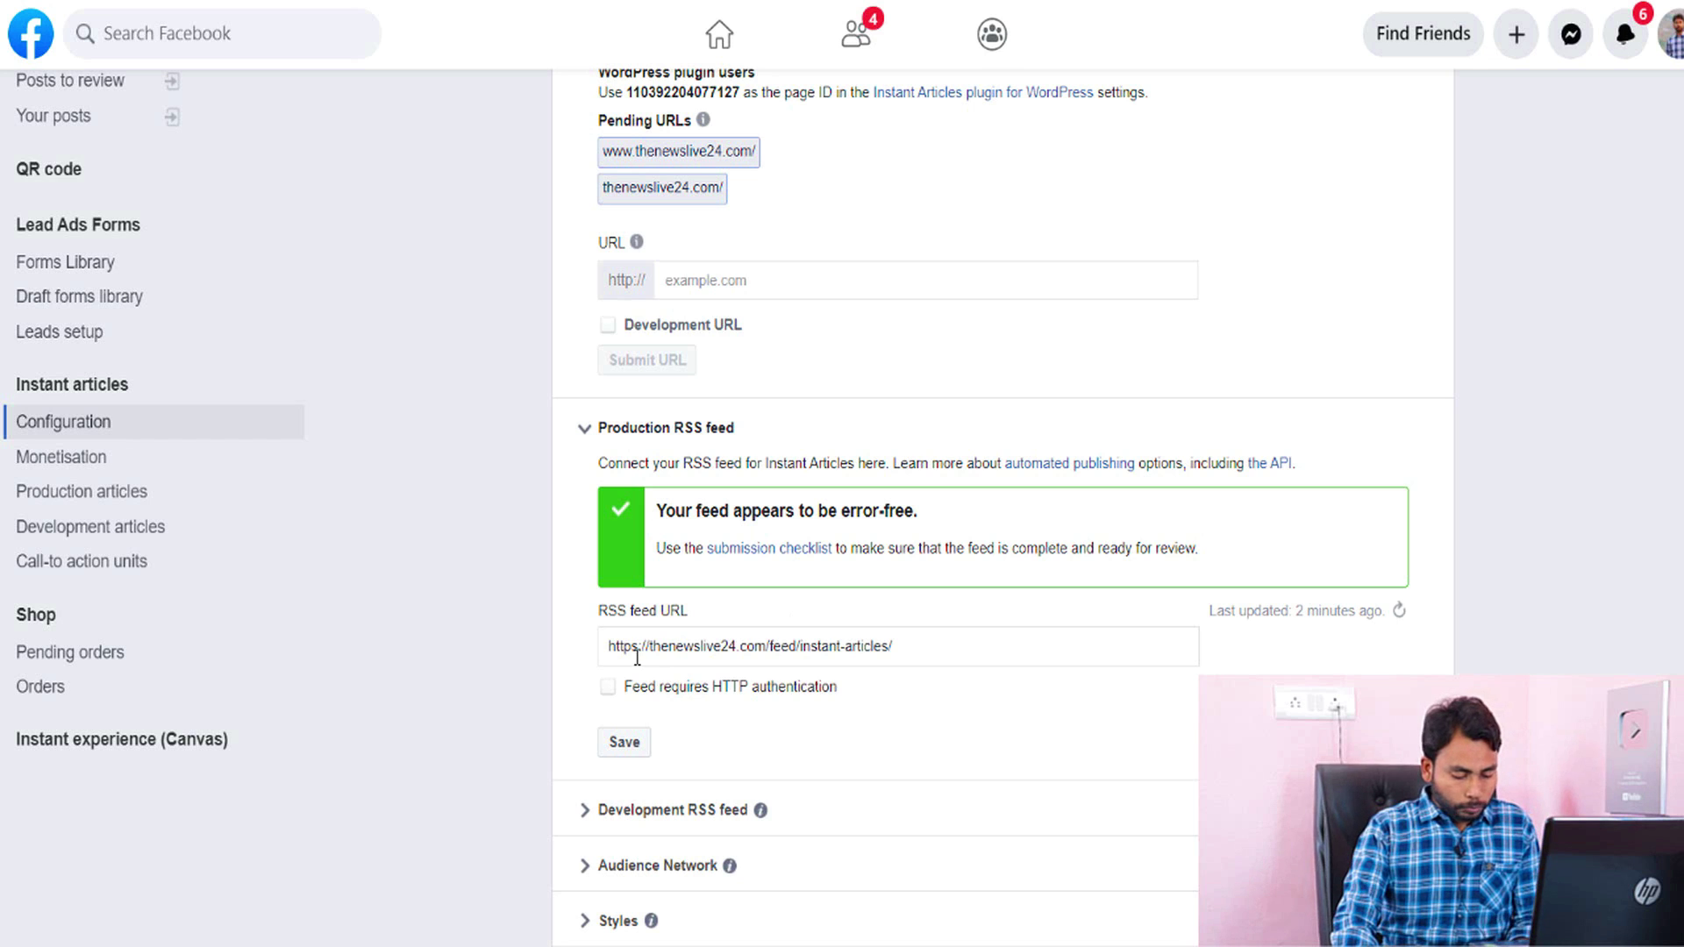
- Enlarge the page to examine the "/feed/instant-articles/" ending of the production RSS feed URL, and restore the default zoom
key(ctrl+plus)
key(ctrl+plus)
key(ctrl+plus)
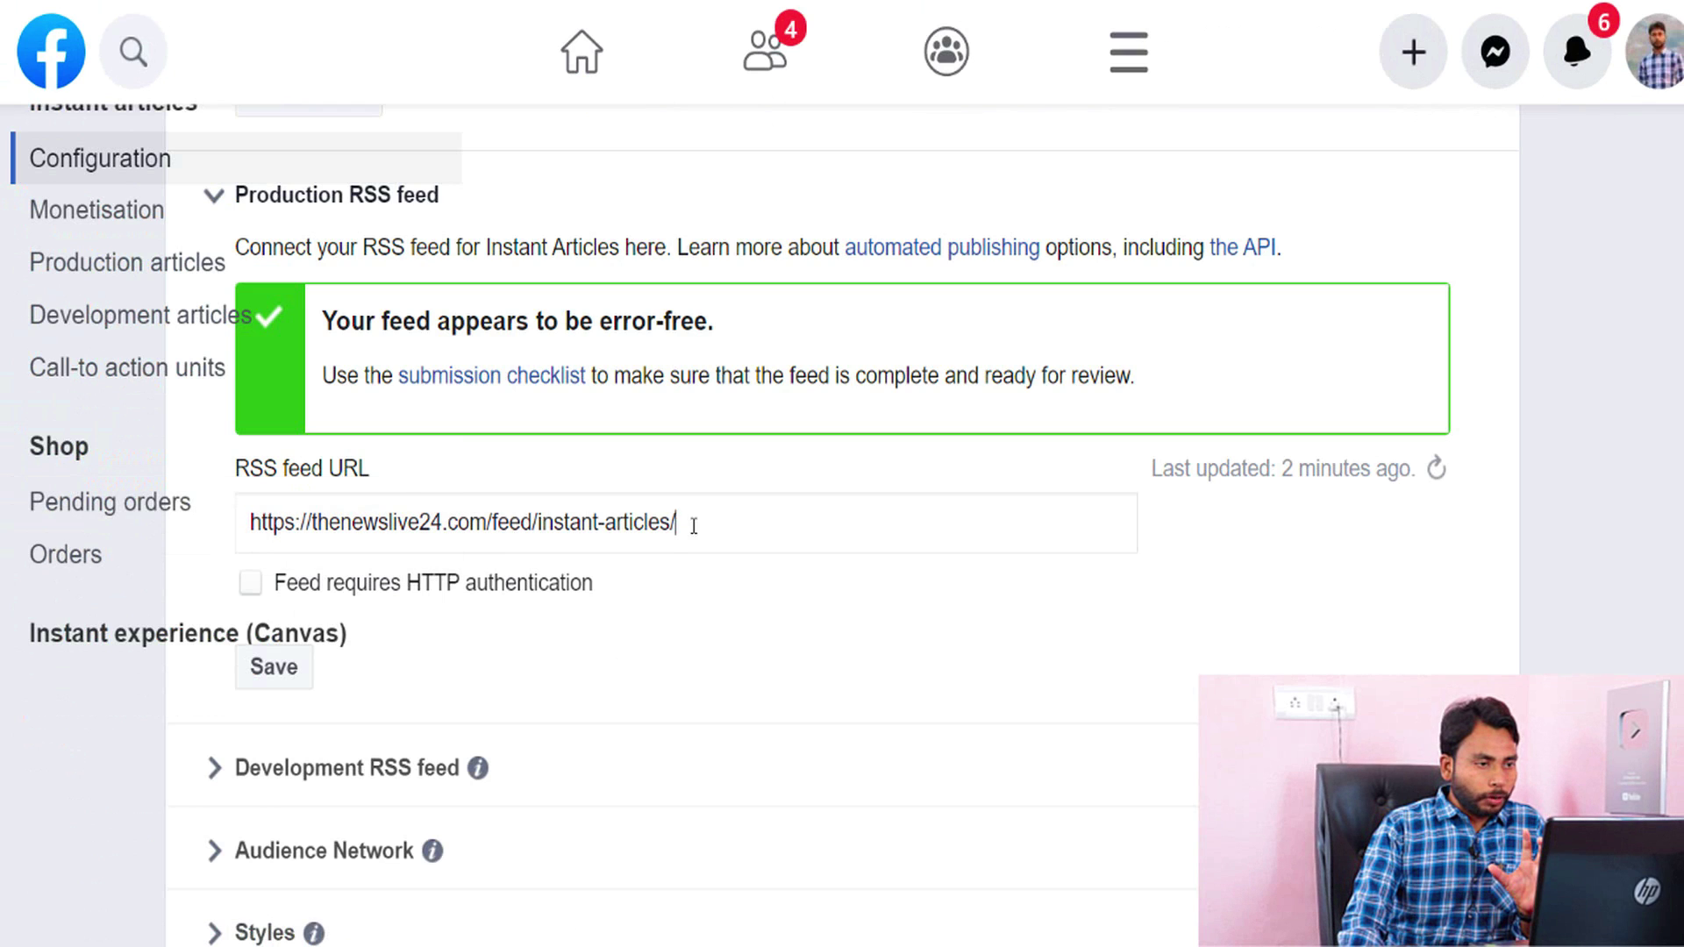
drag(691, 523, 498, 526)
click(497, 526)
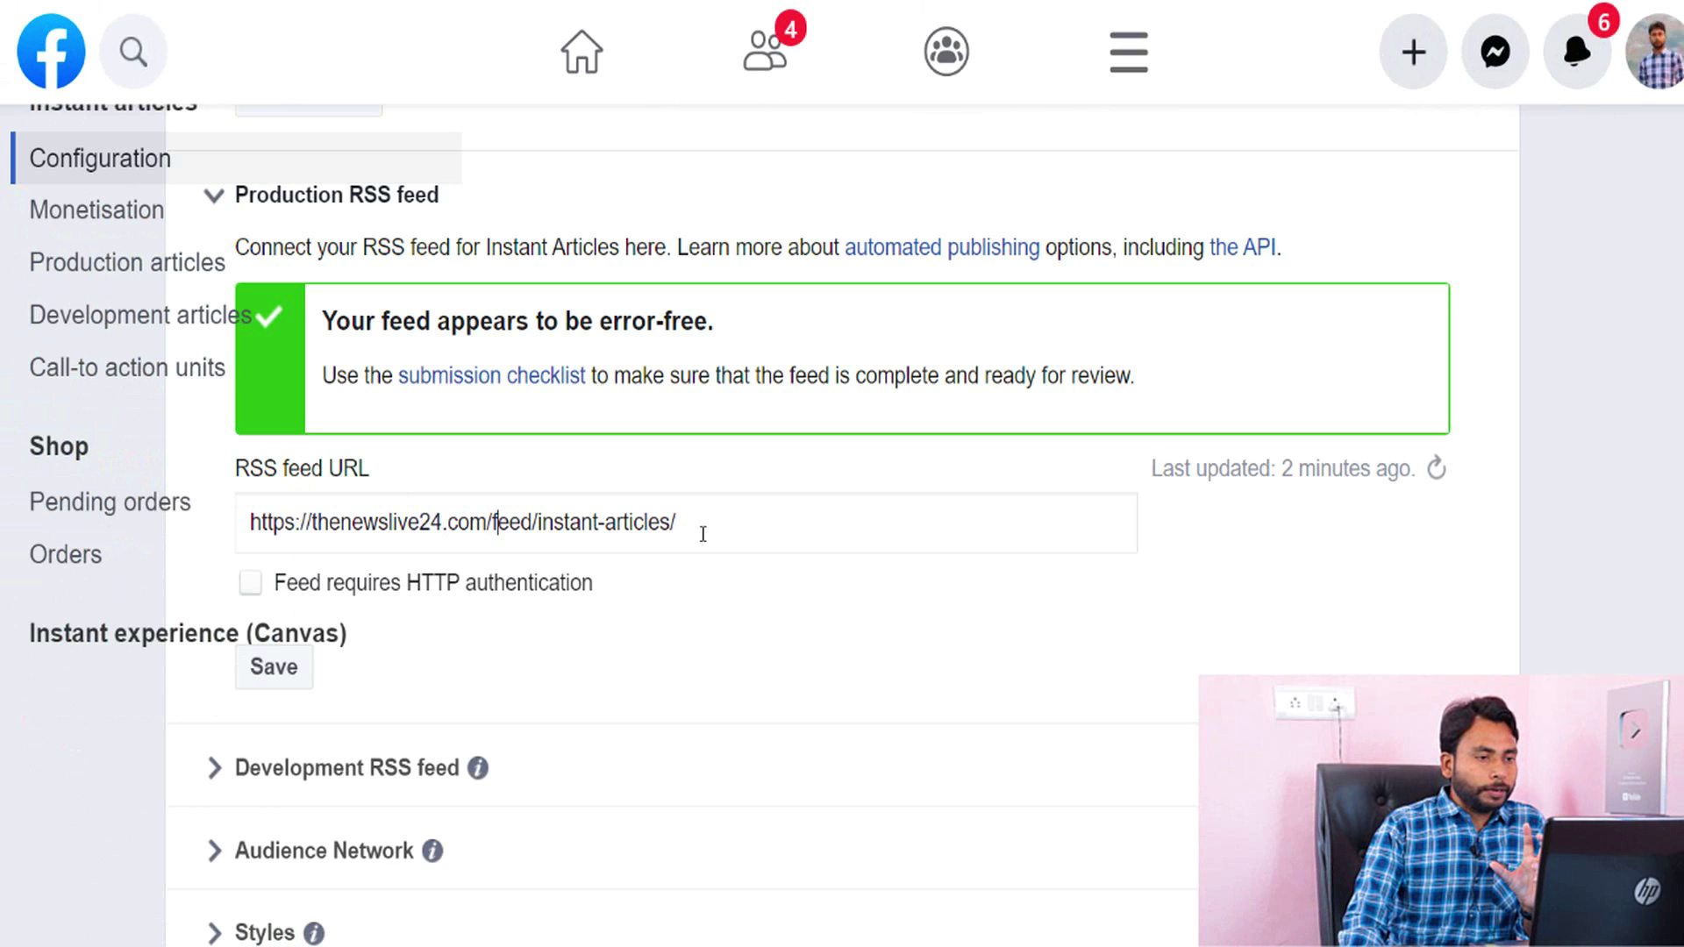
drag(702, 534, 492, 529)
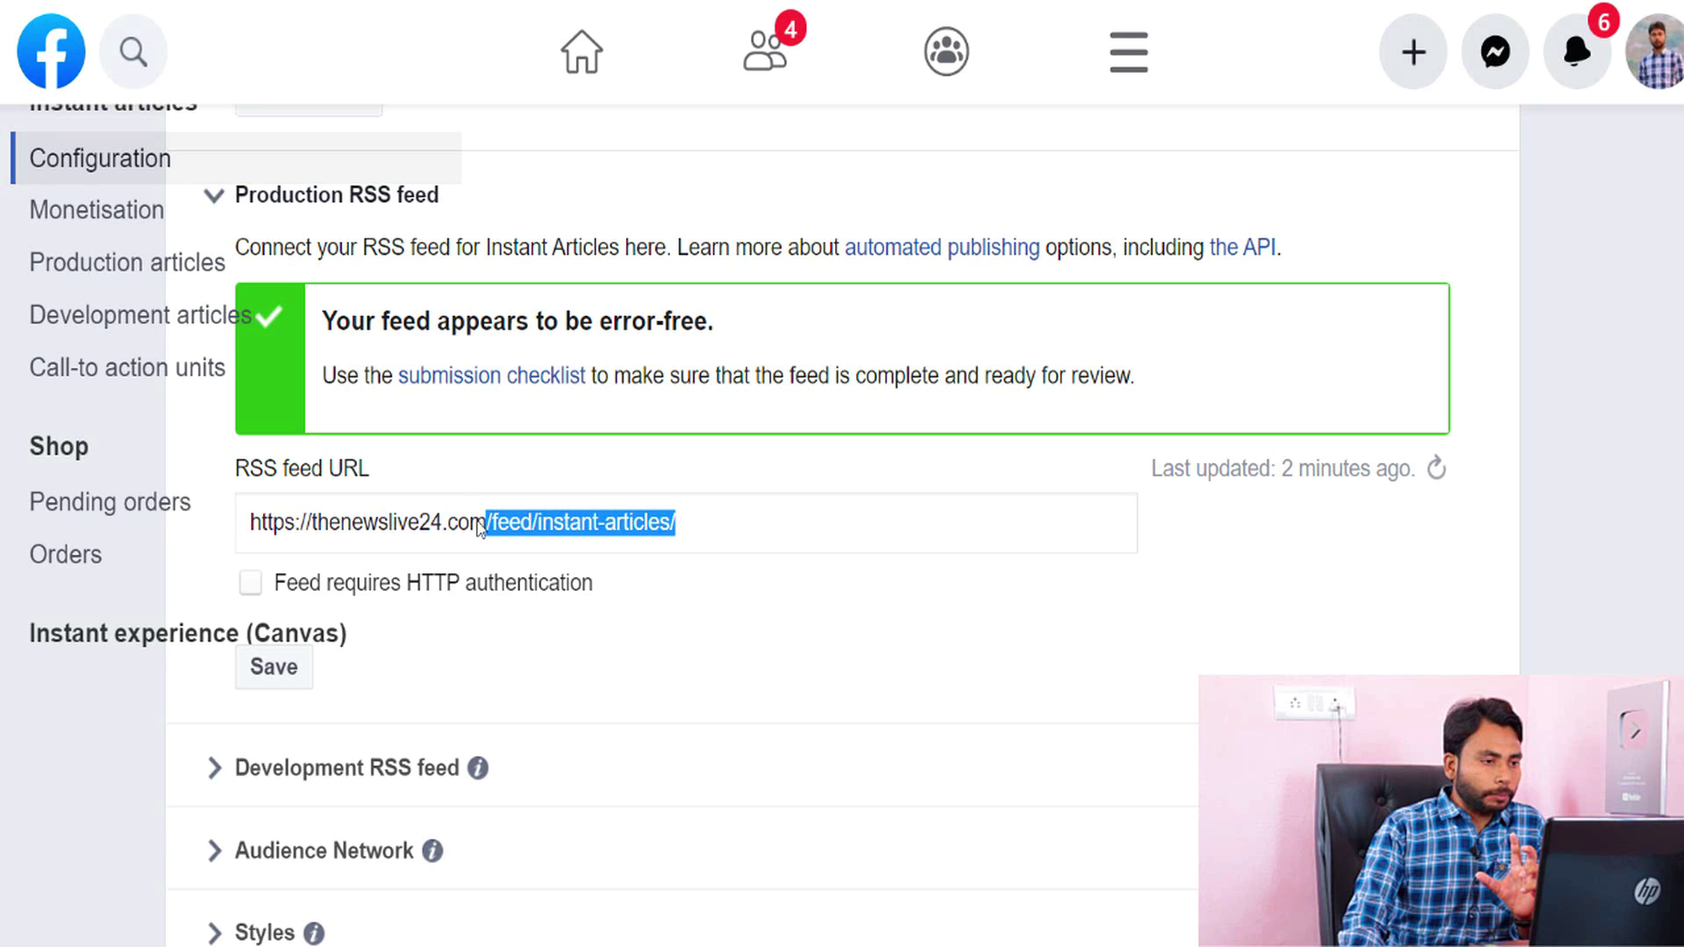
scroll(387, 669, down, 2)
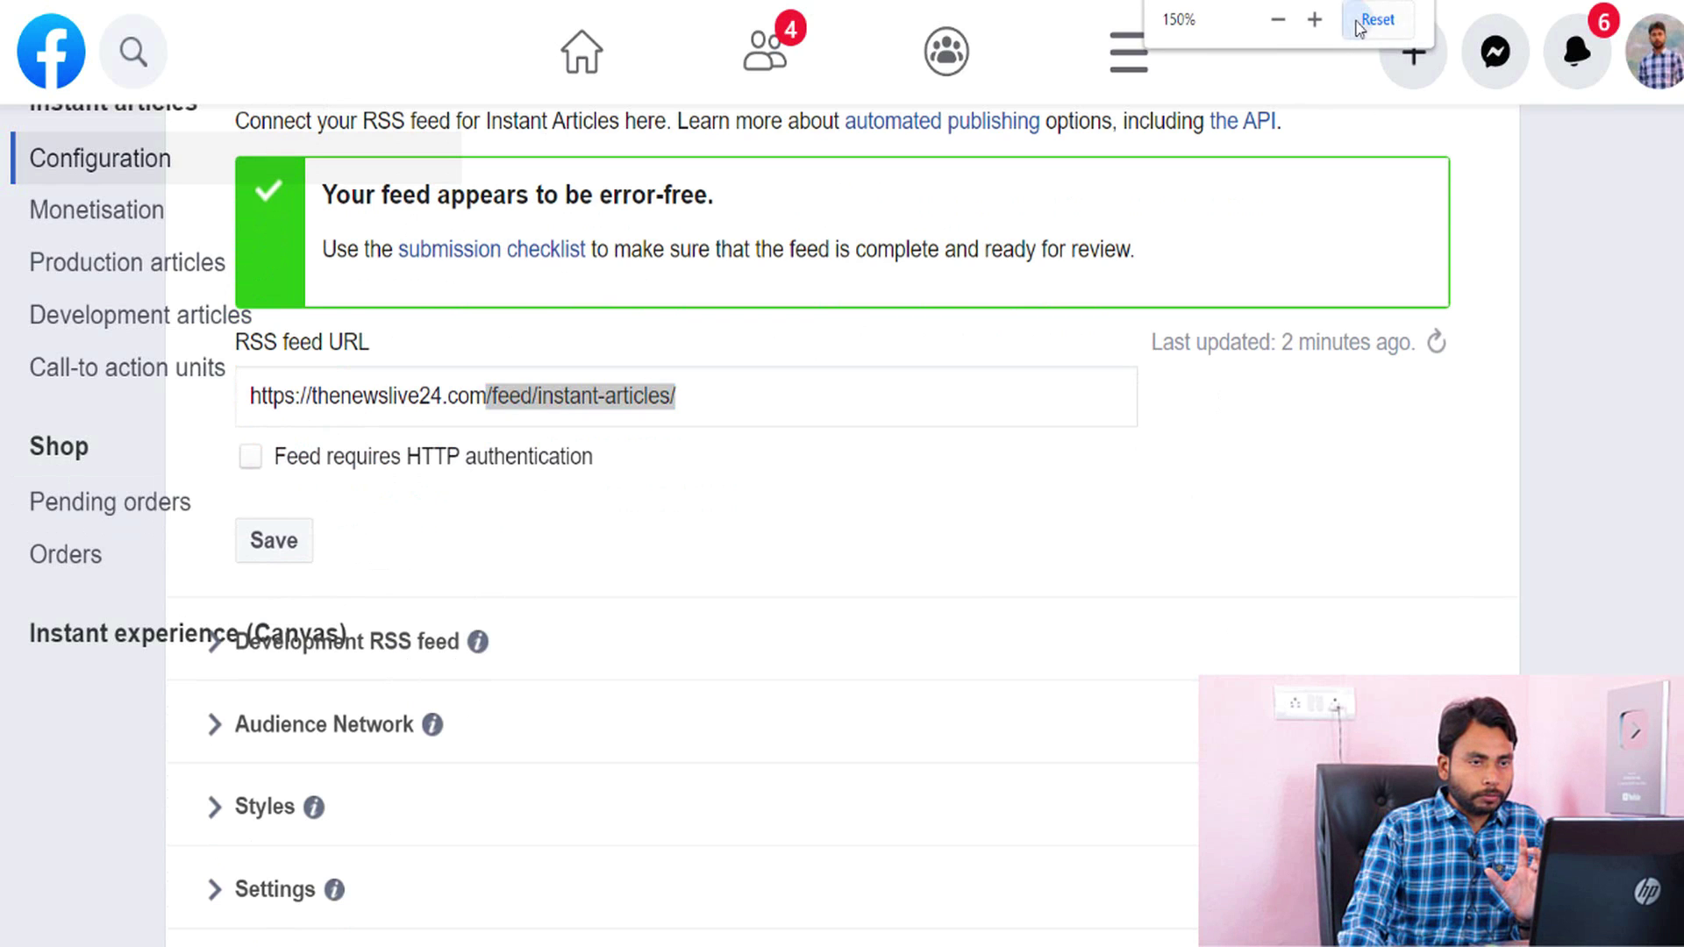
click(1378, 20)
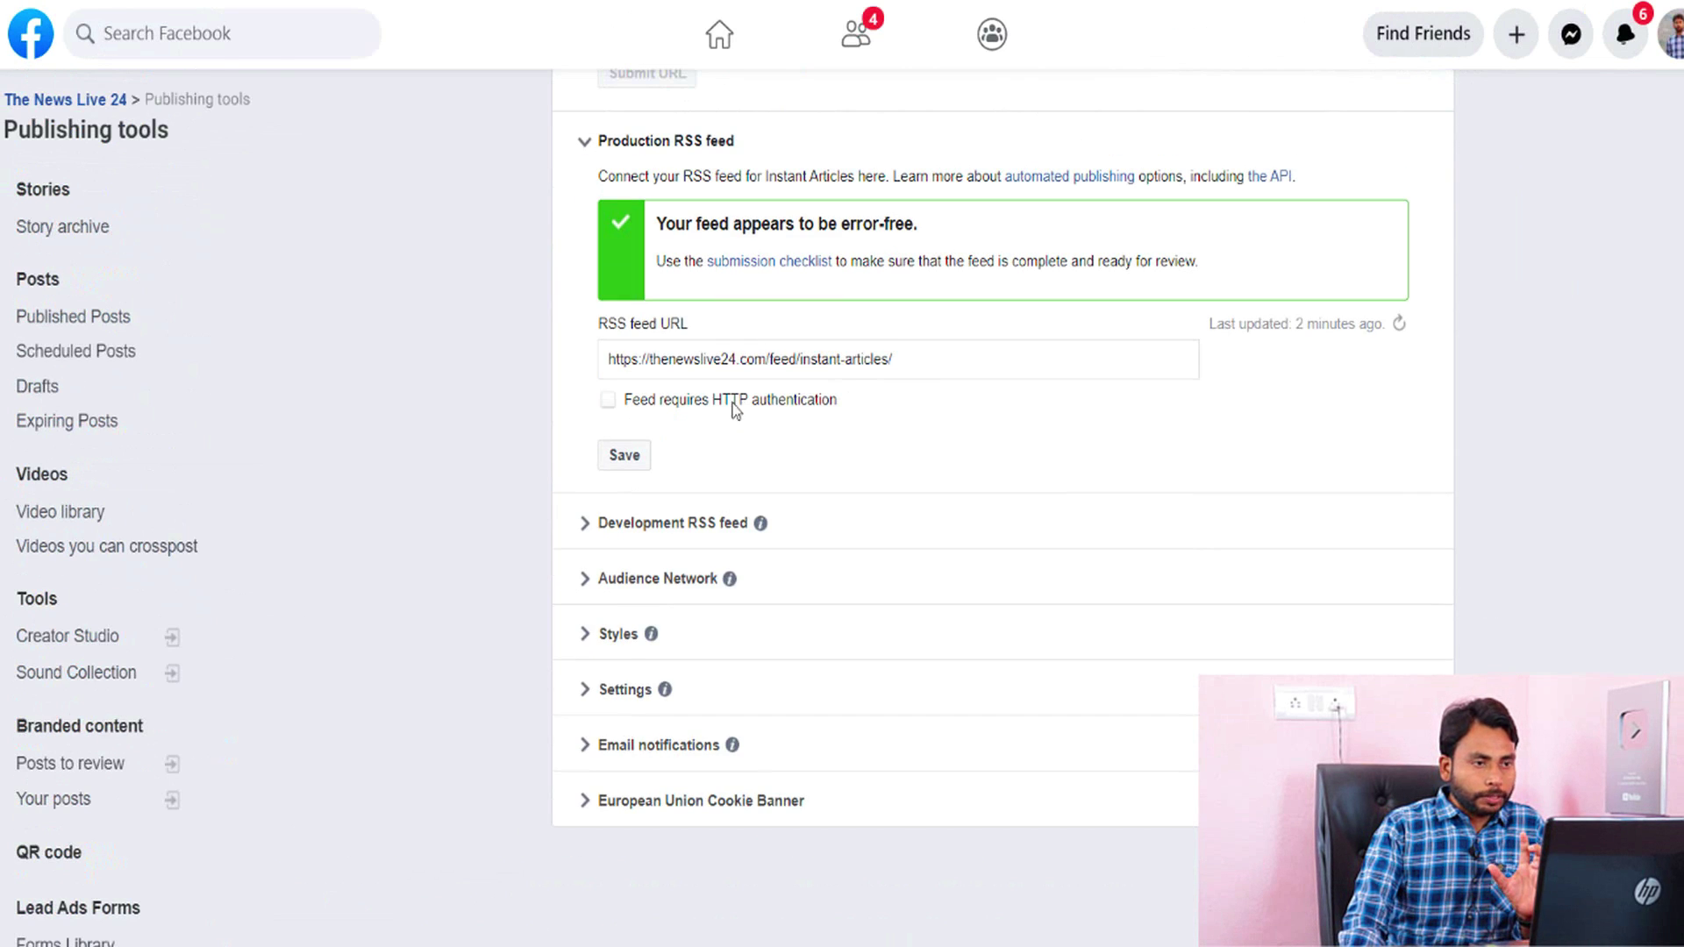
drag(921, 356, 766, 359)
drag(869, 358, 611, 380)
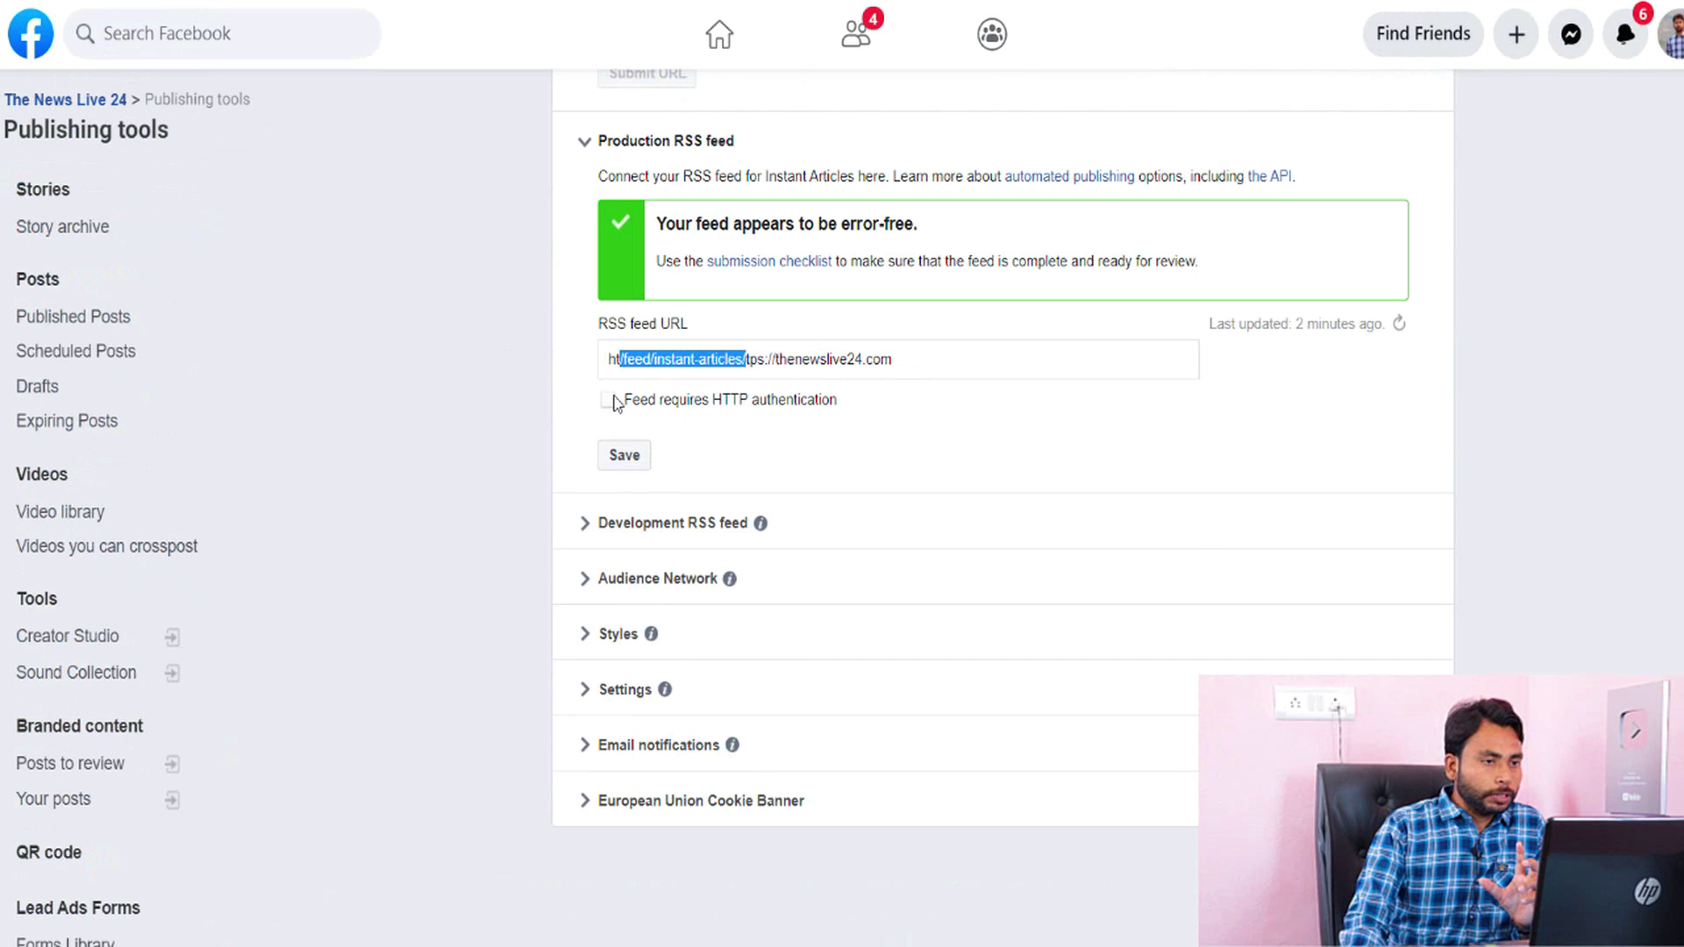
drag(903, 361, 459, 357)
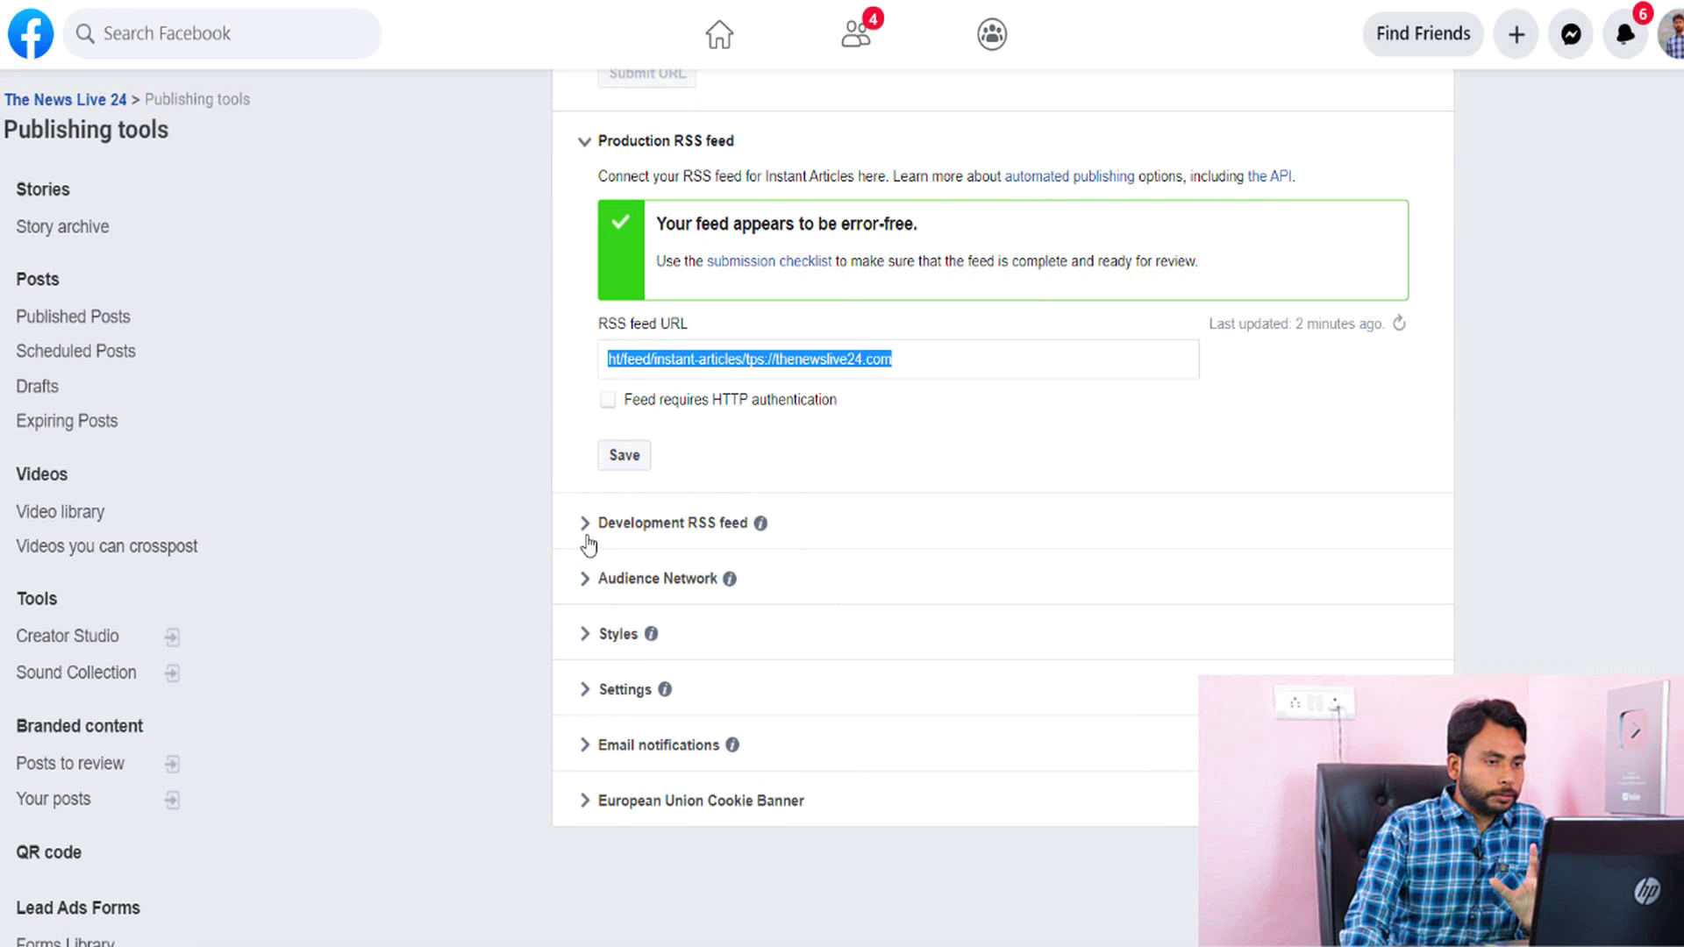
- Expand the Development RSS feed and Audience Network sections and look over their options
click(584, 528)
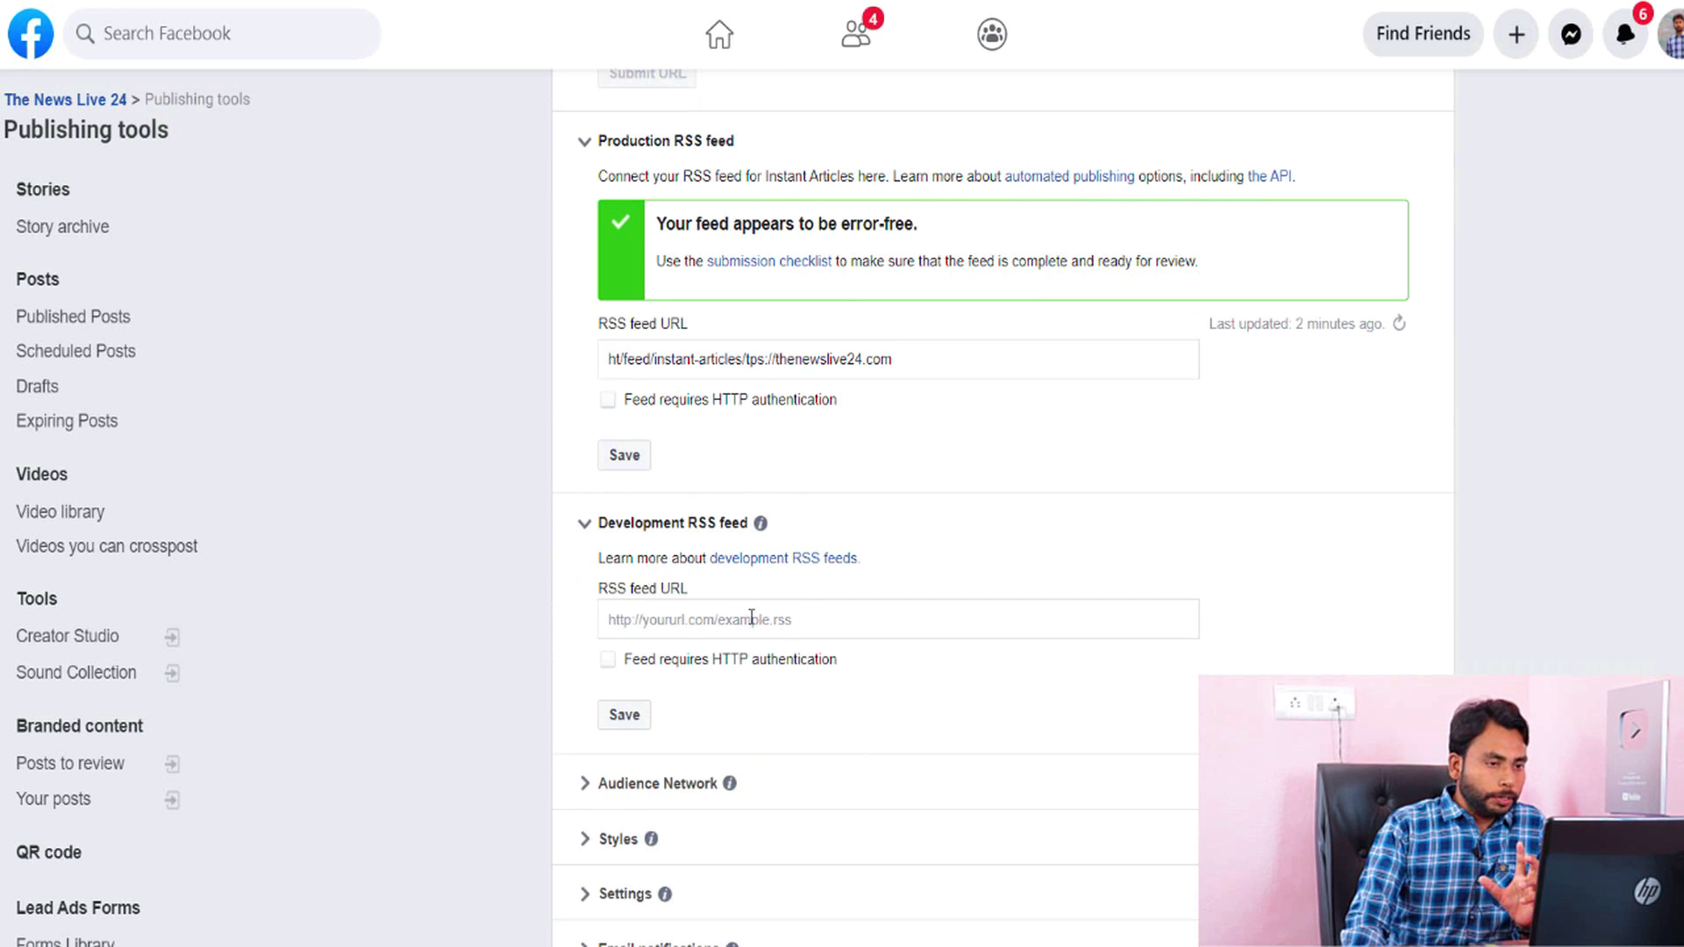
scroll(586, 554, down, 3)
click(586, 533)
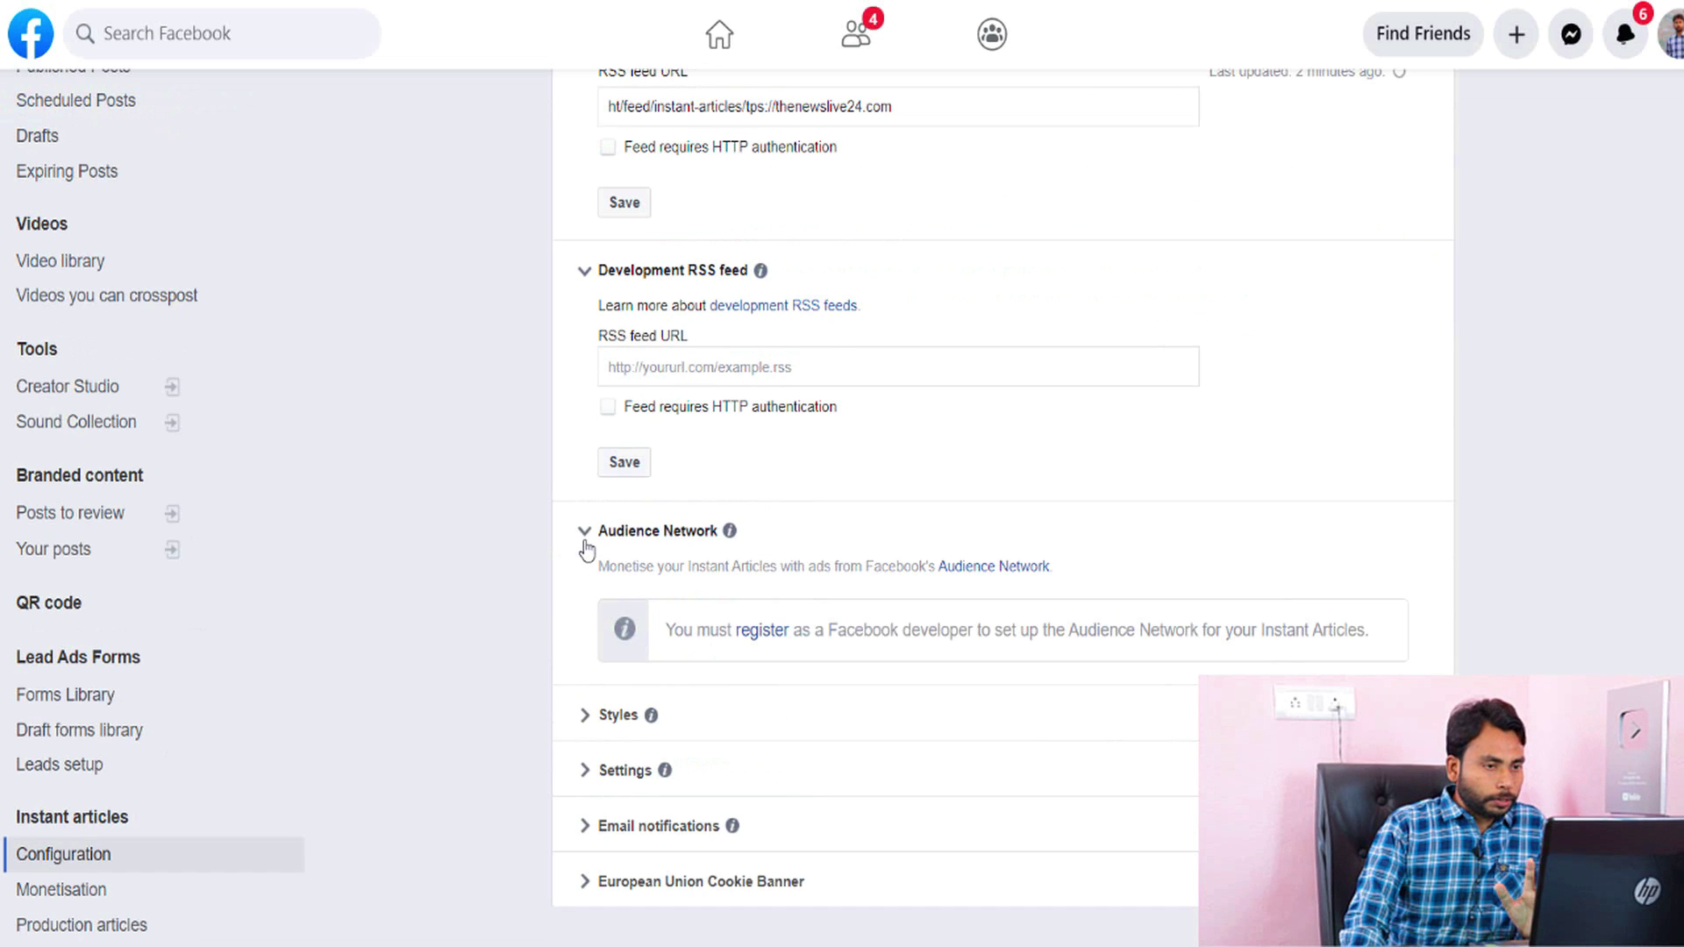
- Review the Missing logo issue under Submit for review and expand the Styles section to view the article styles
scroll(649, 726, up, 15)
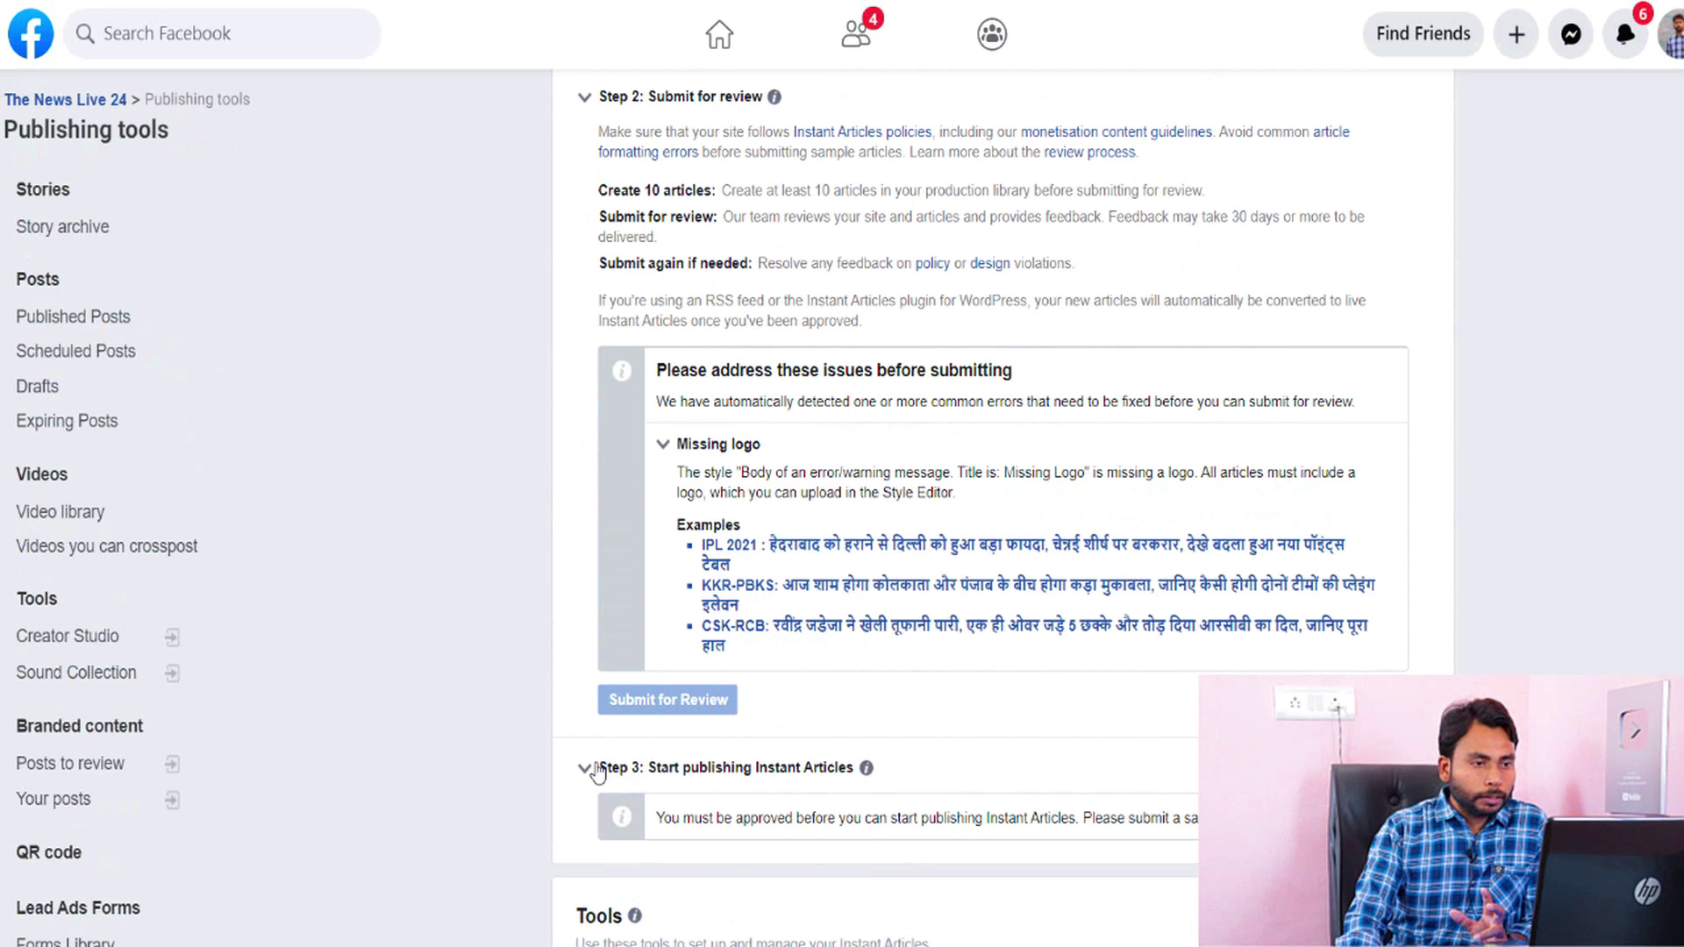
drag(676, 444, 759, 449)
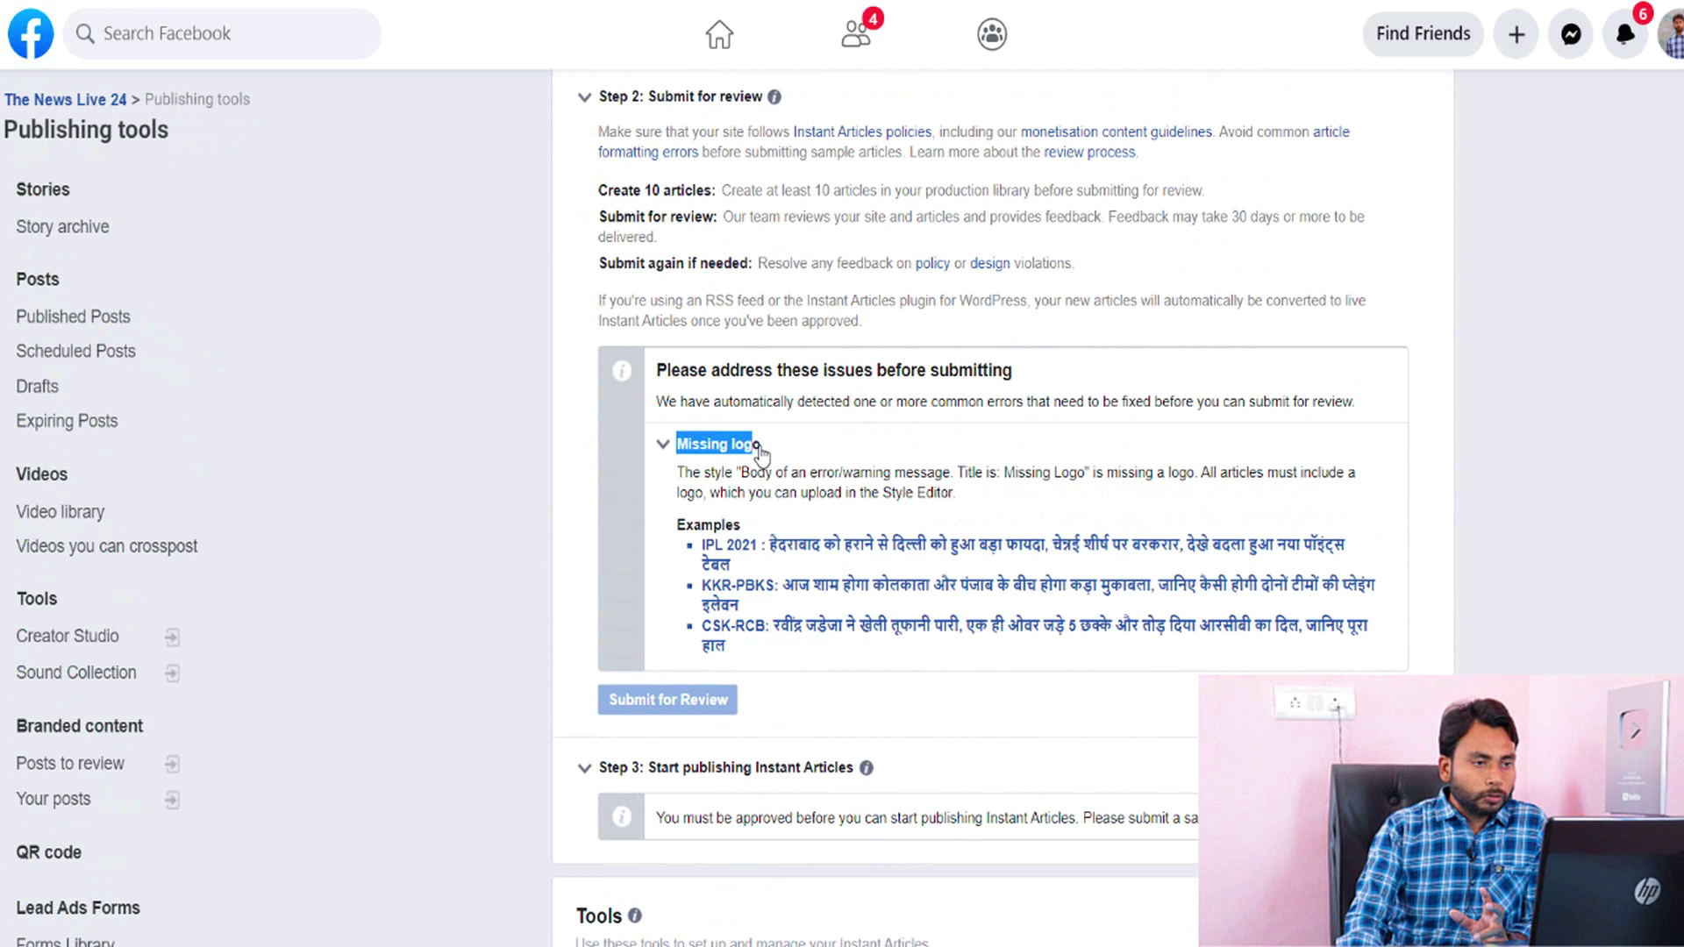
scroll(760, 449, down, 15)
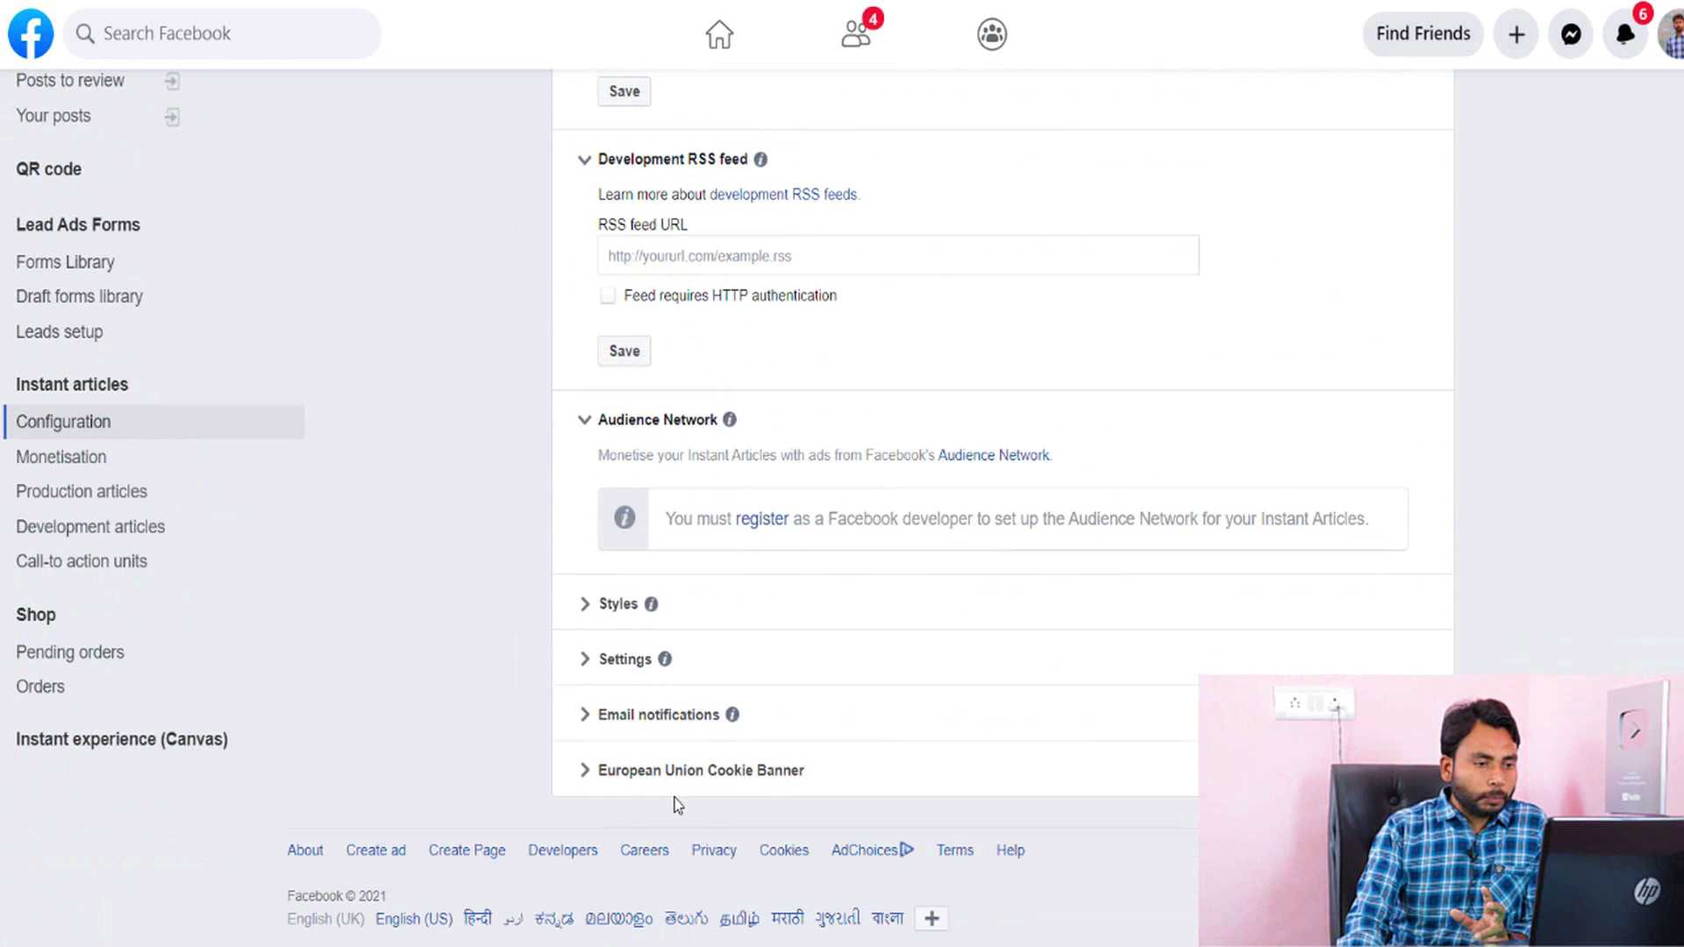
click(585, 603)
scroll(656, 722, down, 2)
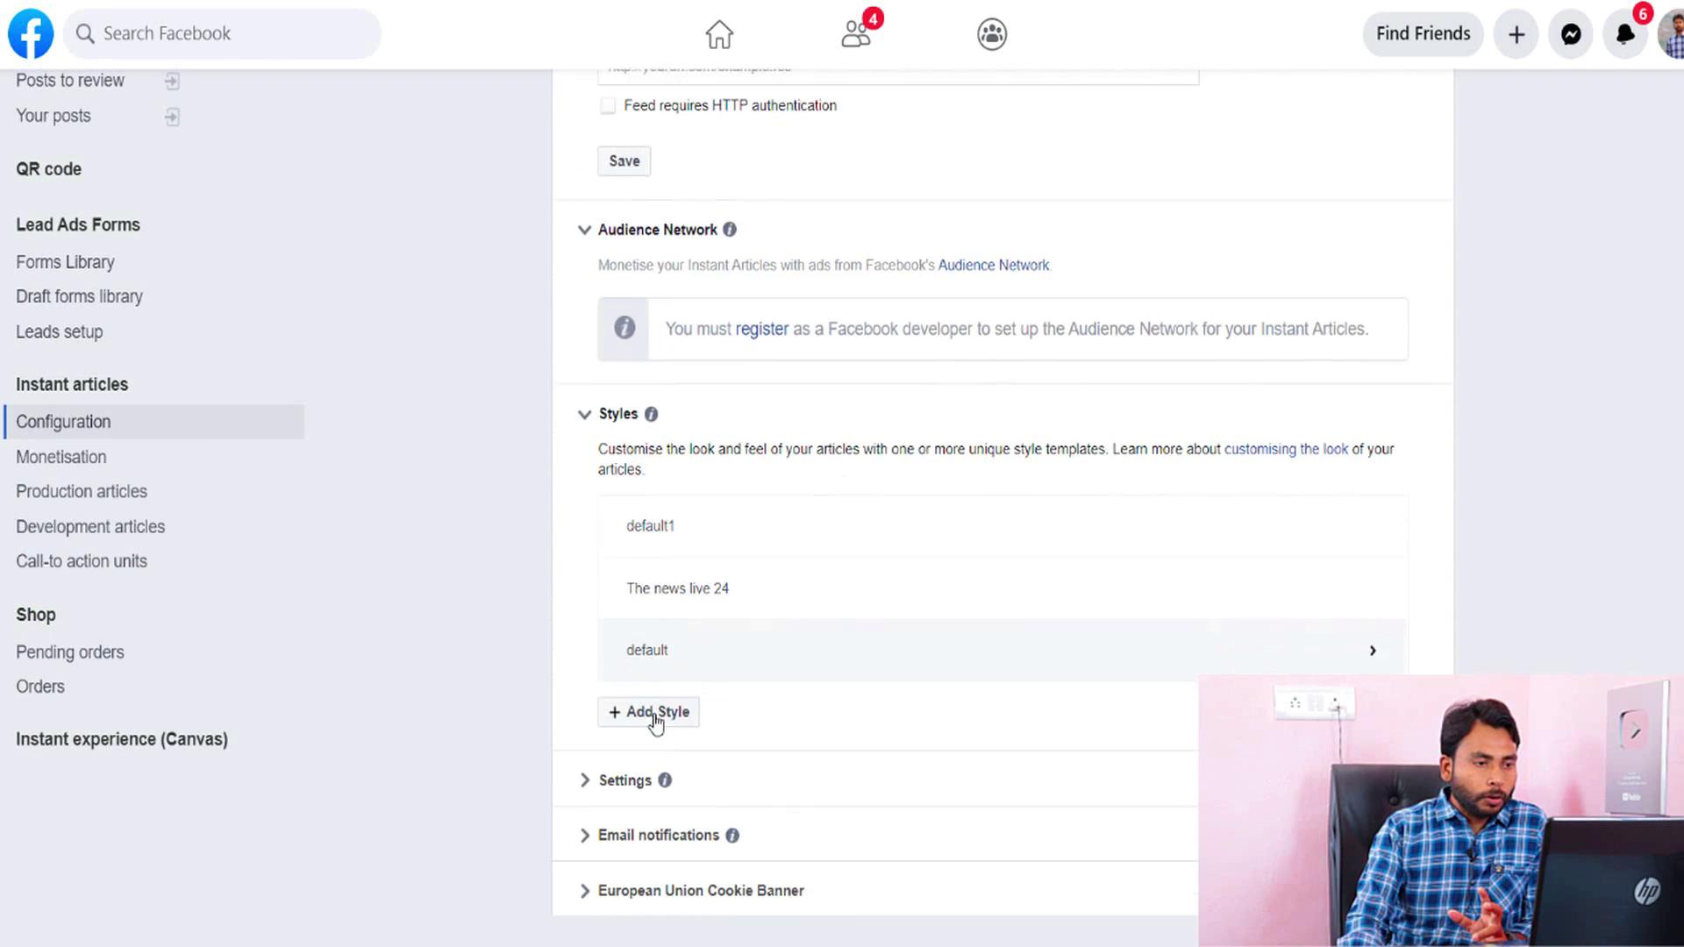
scroll(656, 722, down, 2)
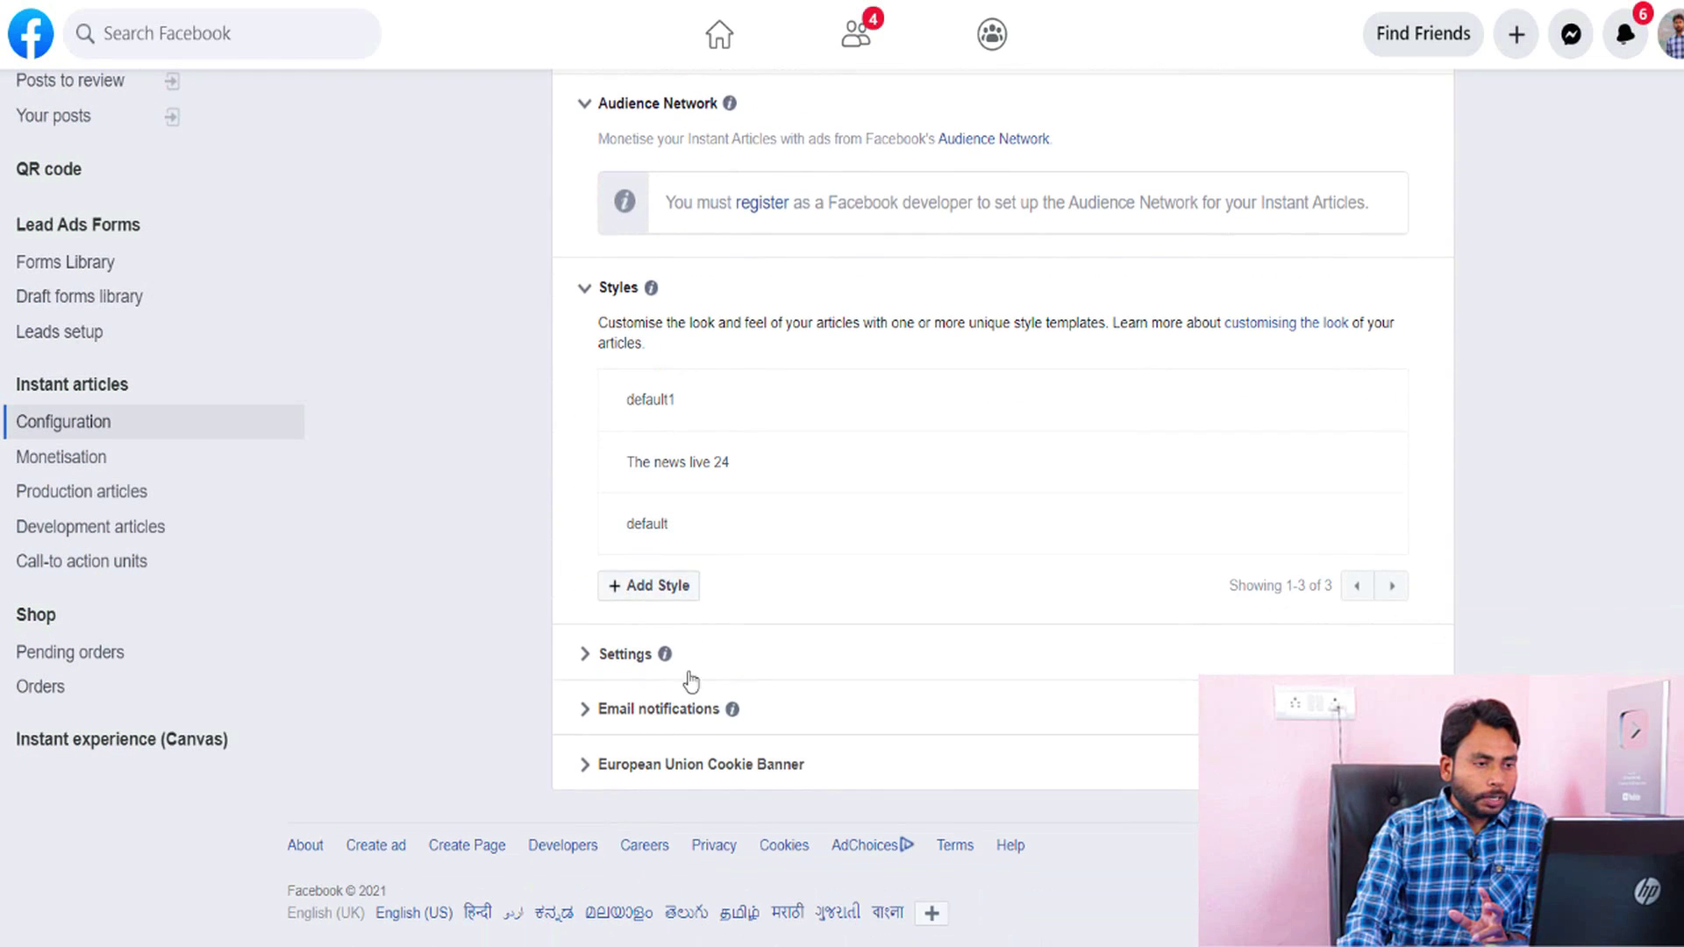
- Start a new article style, try to upload a logo file for its heading, and check the minimum logo dimensions
click(650, 588)
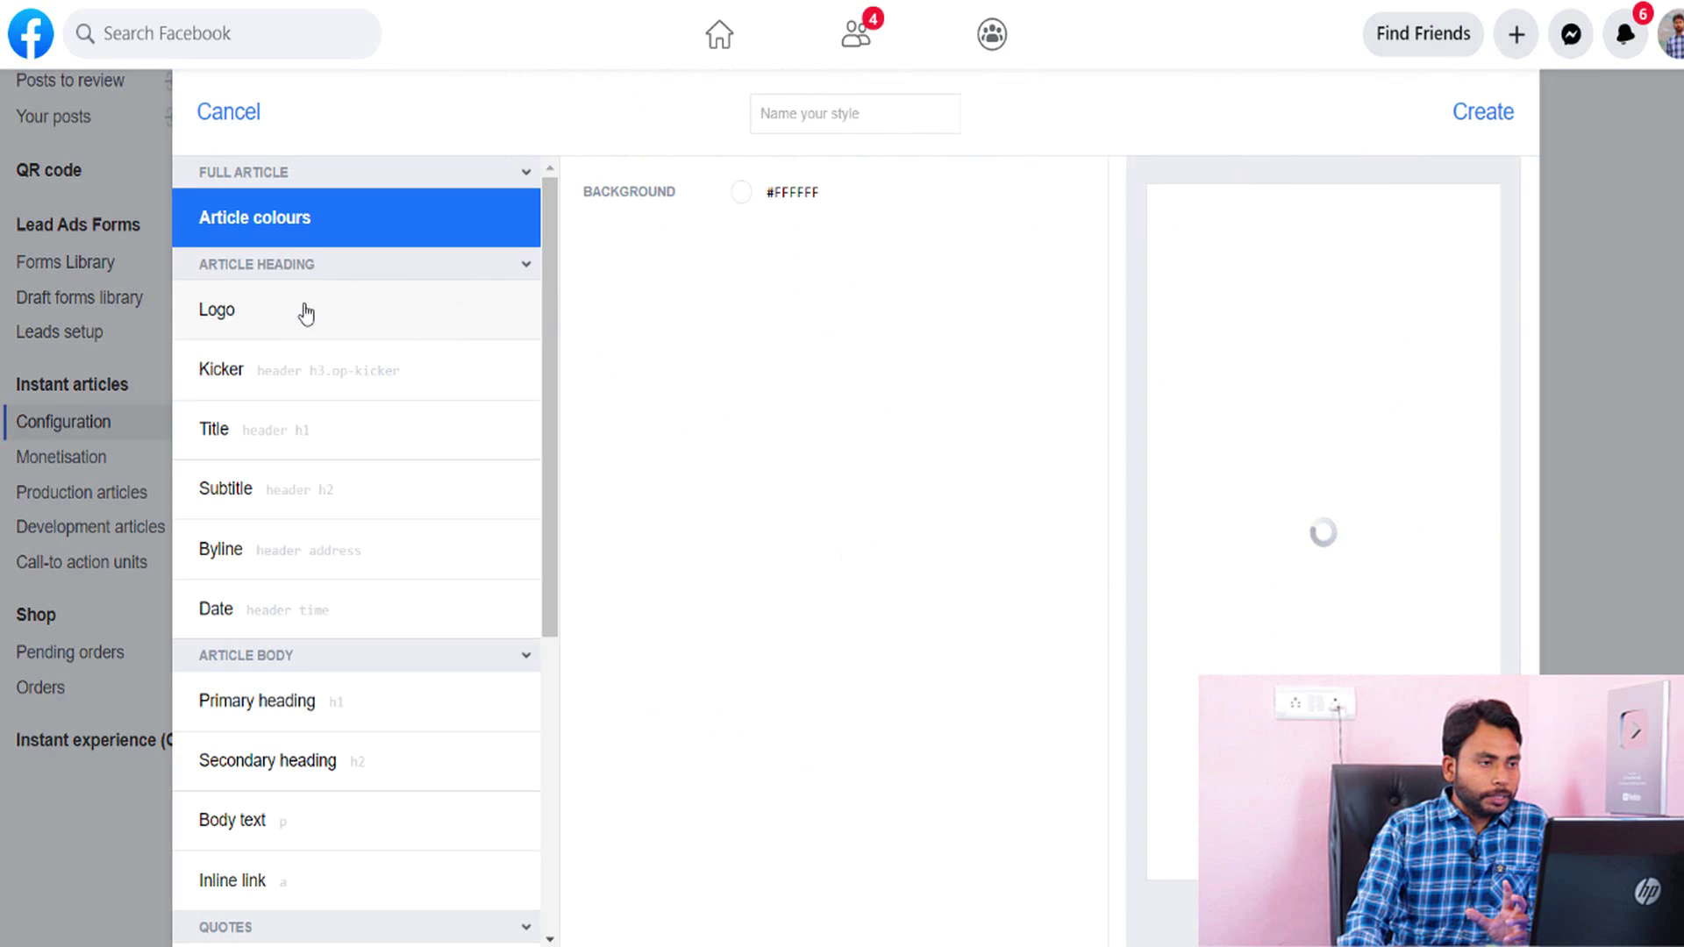
click(274, 321)
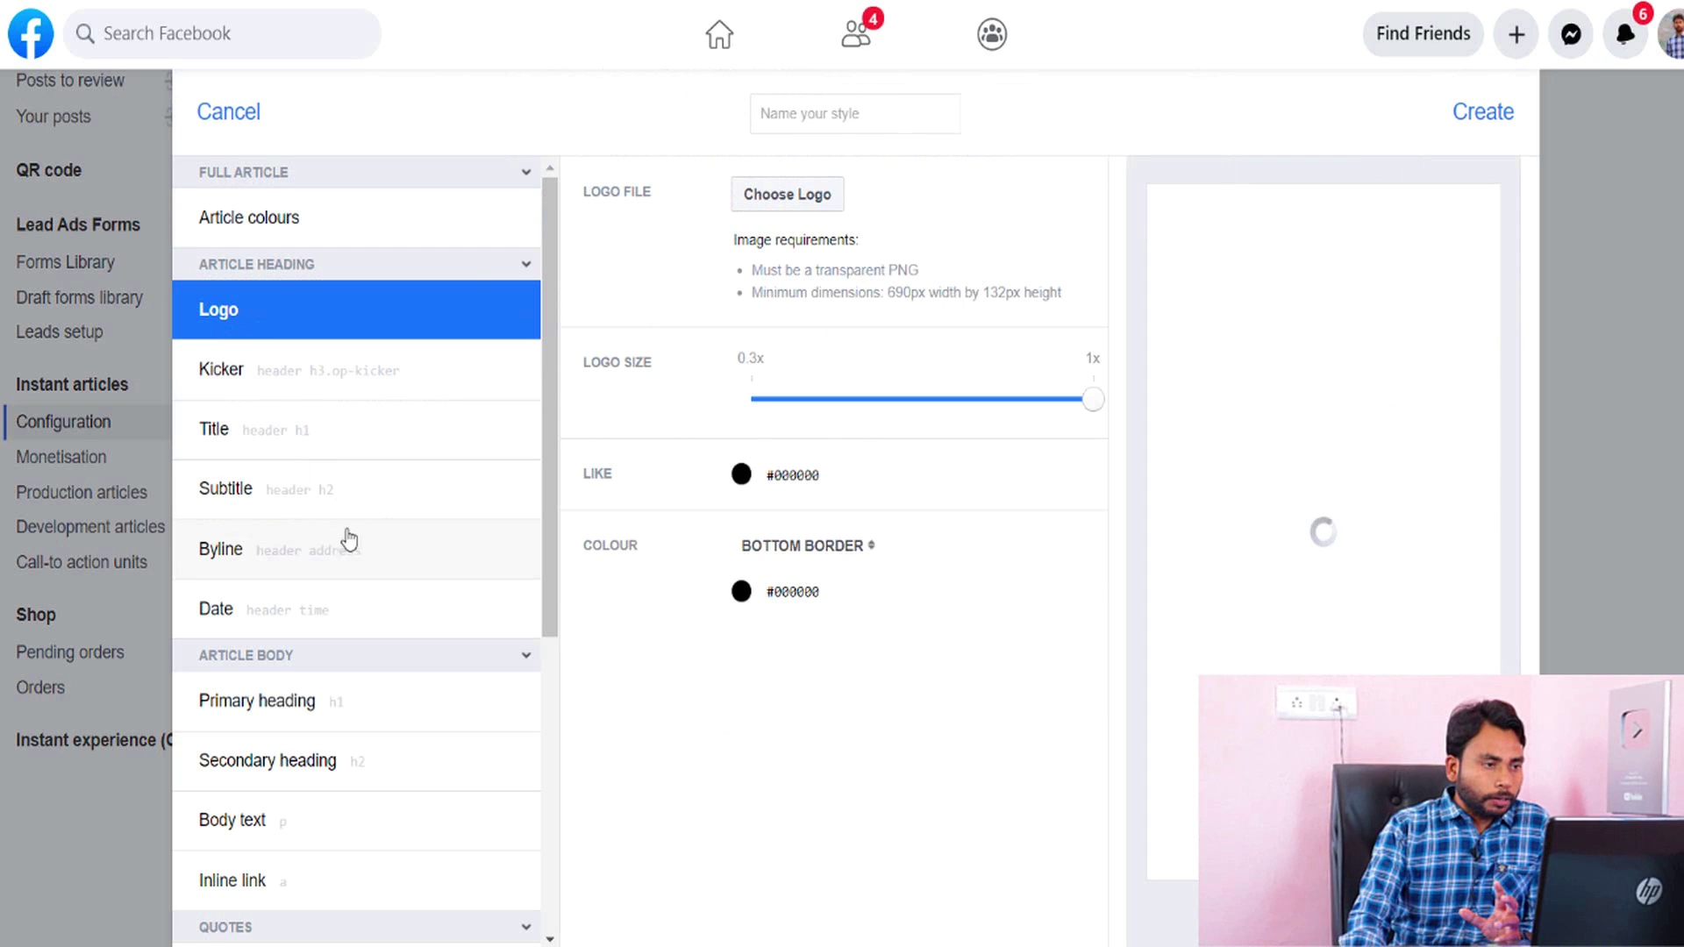
click(760, 214)
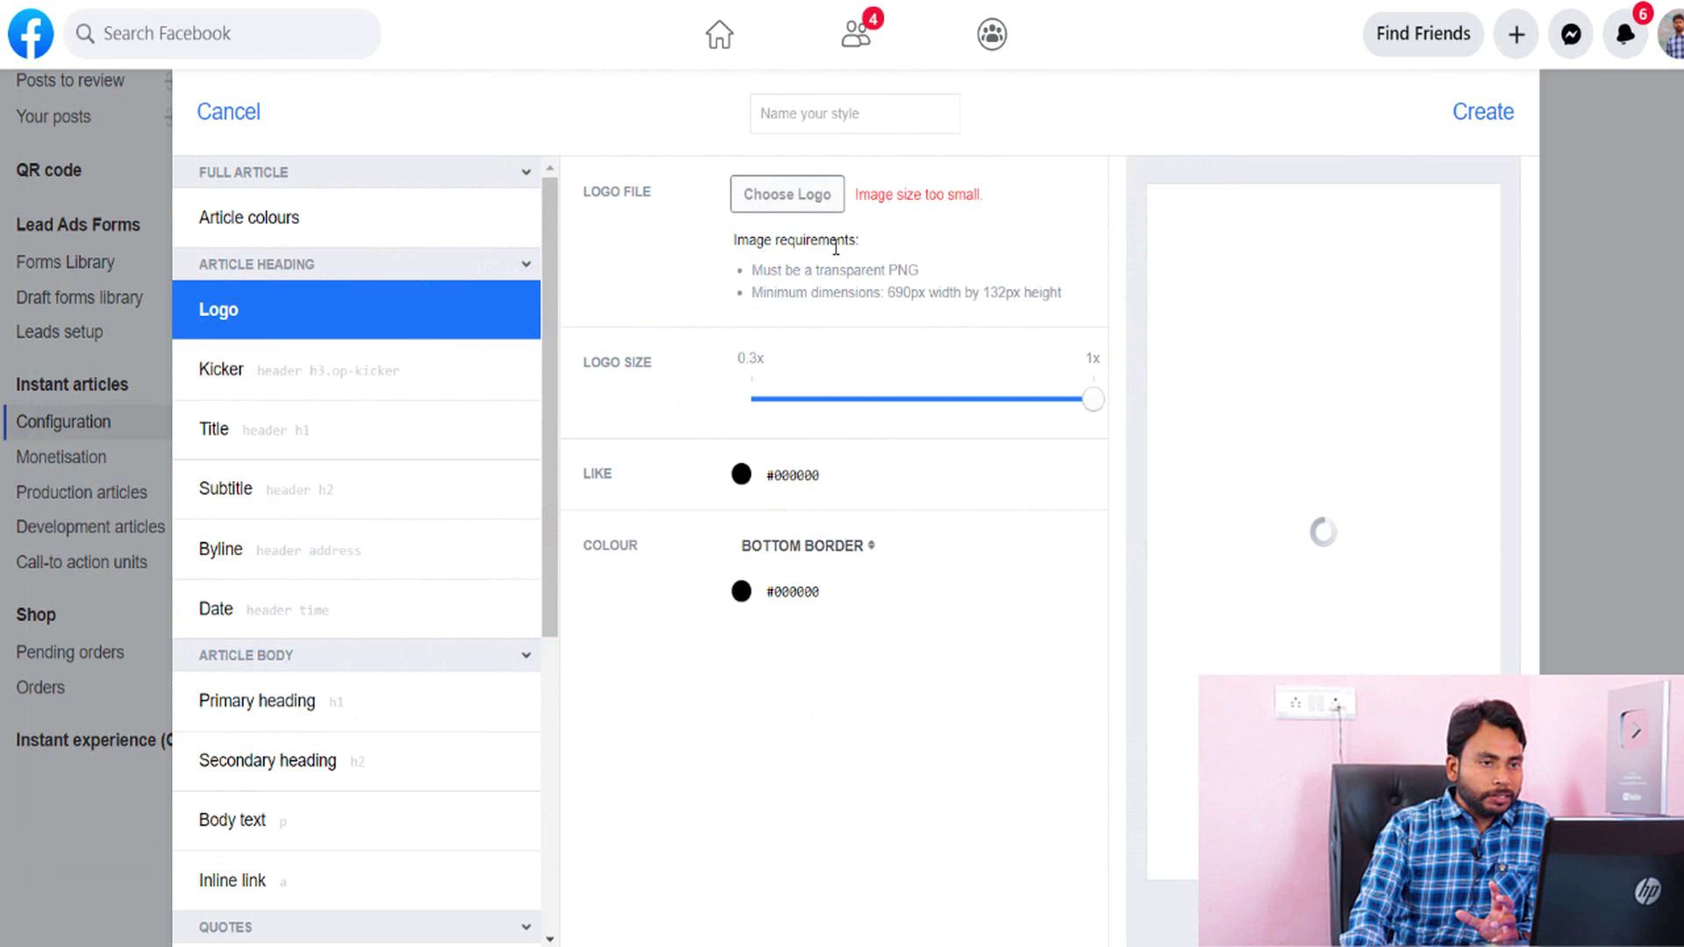
drag(879, 292, 1053, 292)
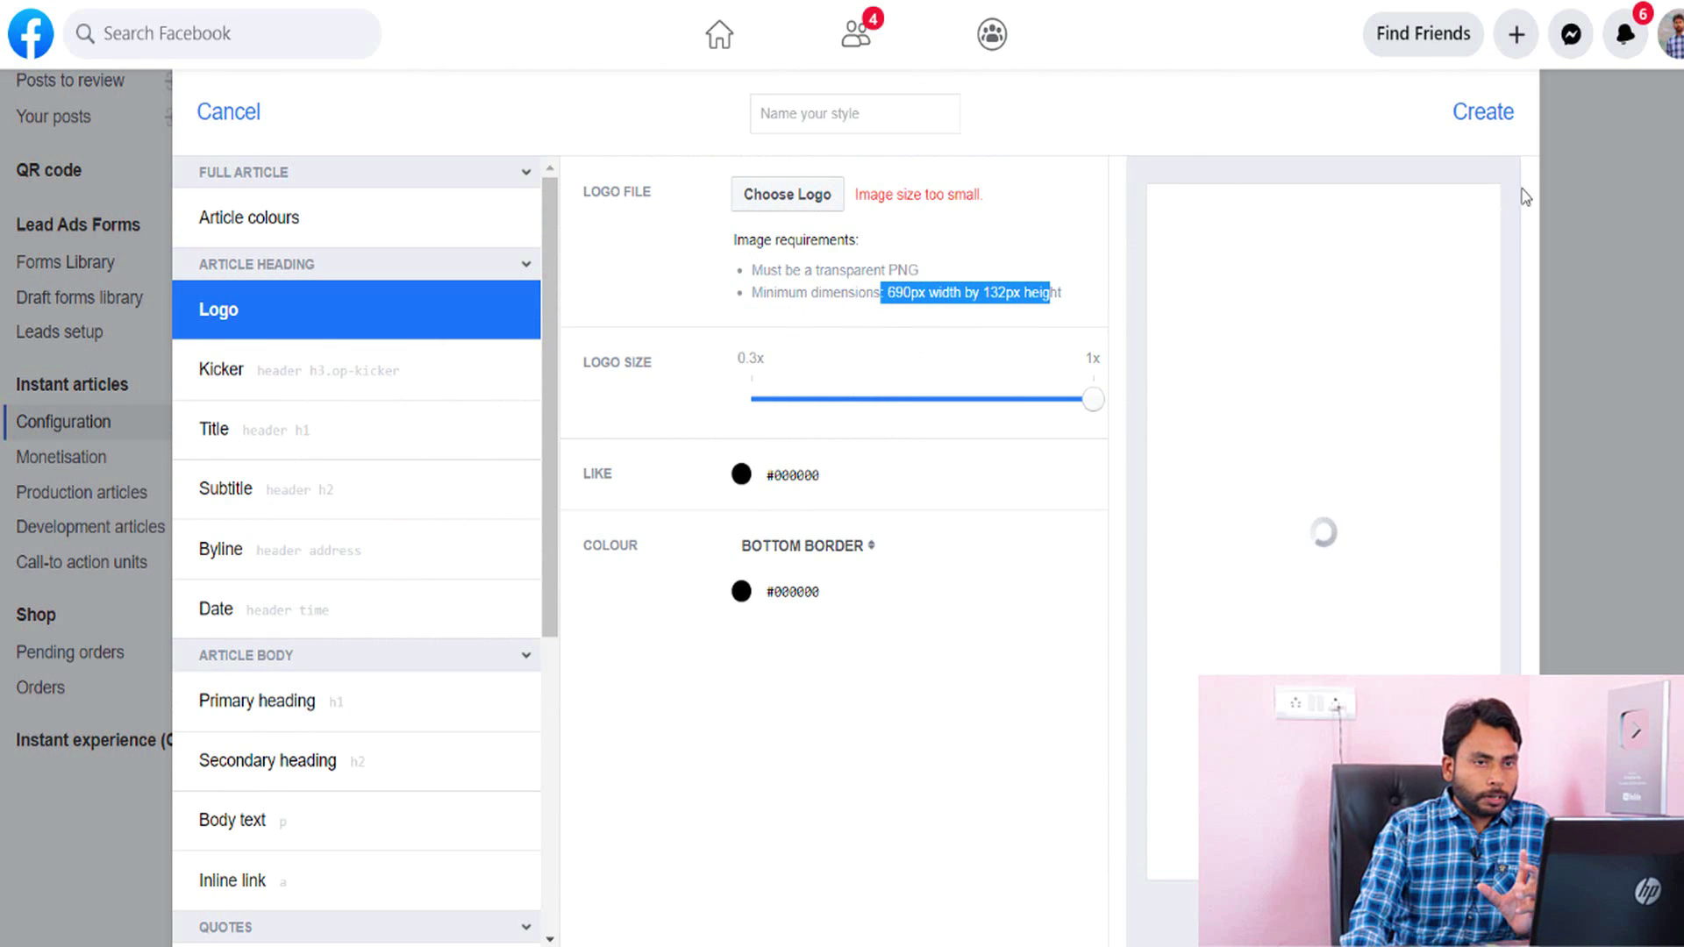
- Close the style editor and discard the new style without creating it
click(228, 111)
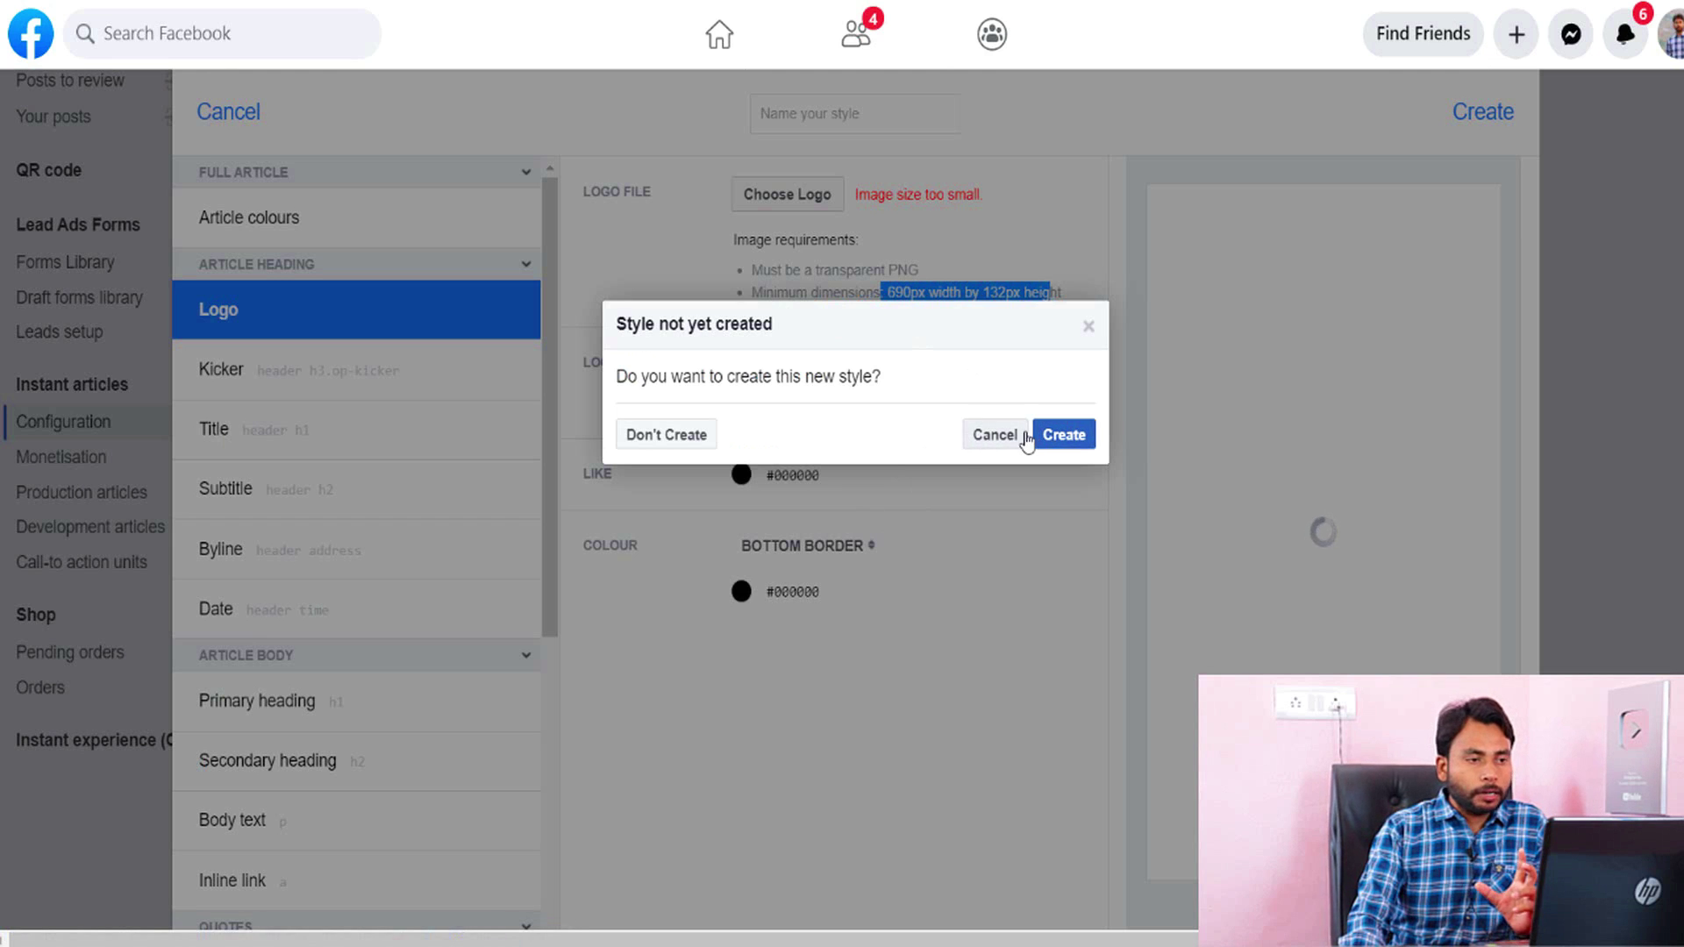
click(996, 435)
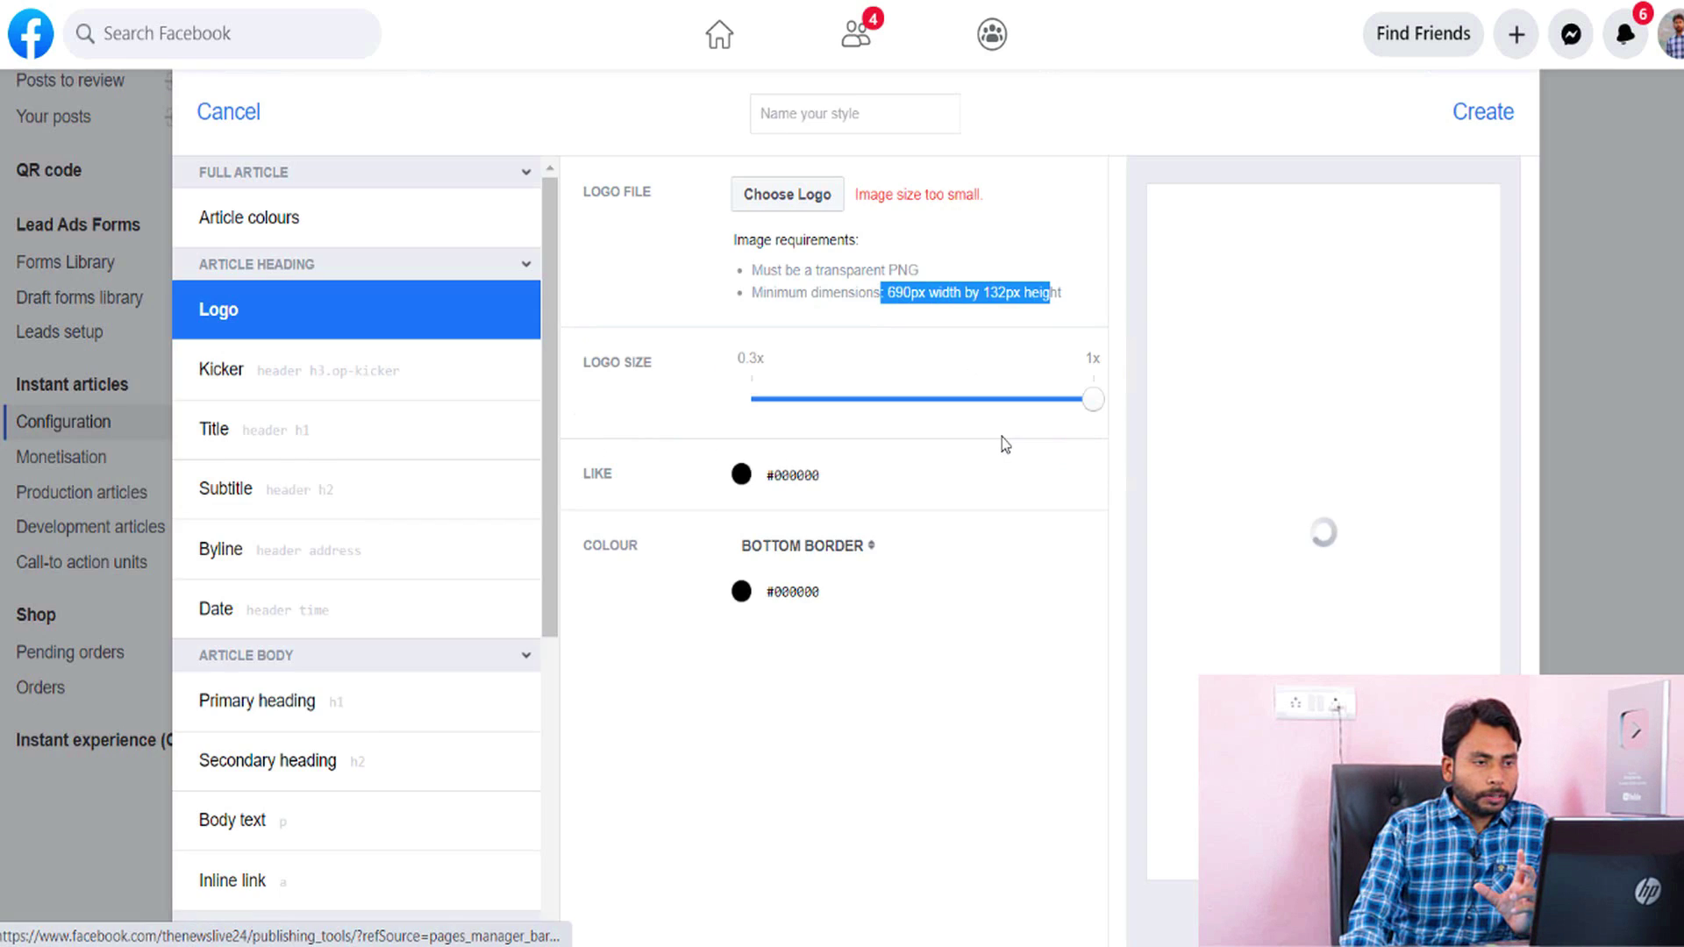
click(217, 120)
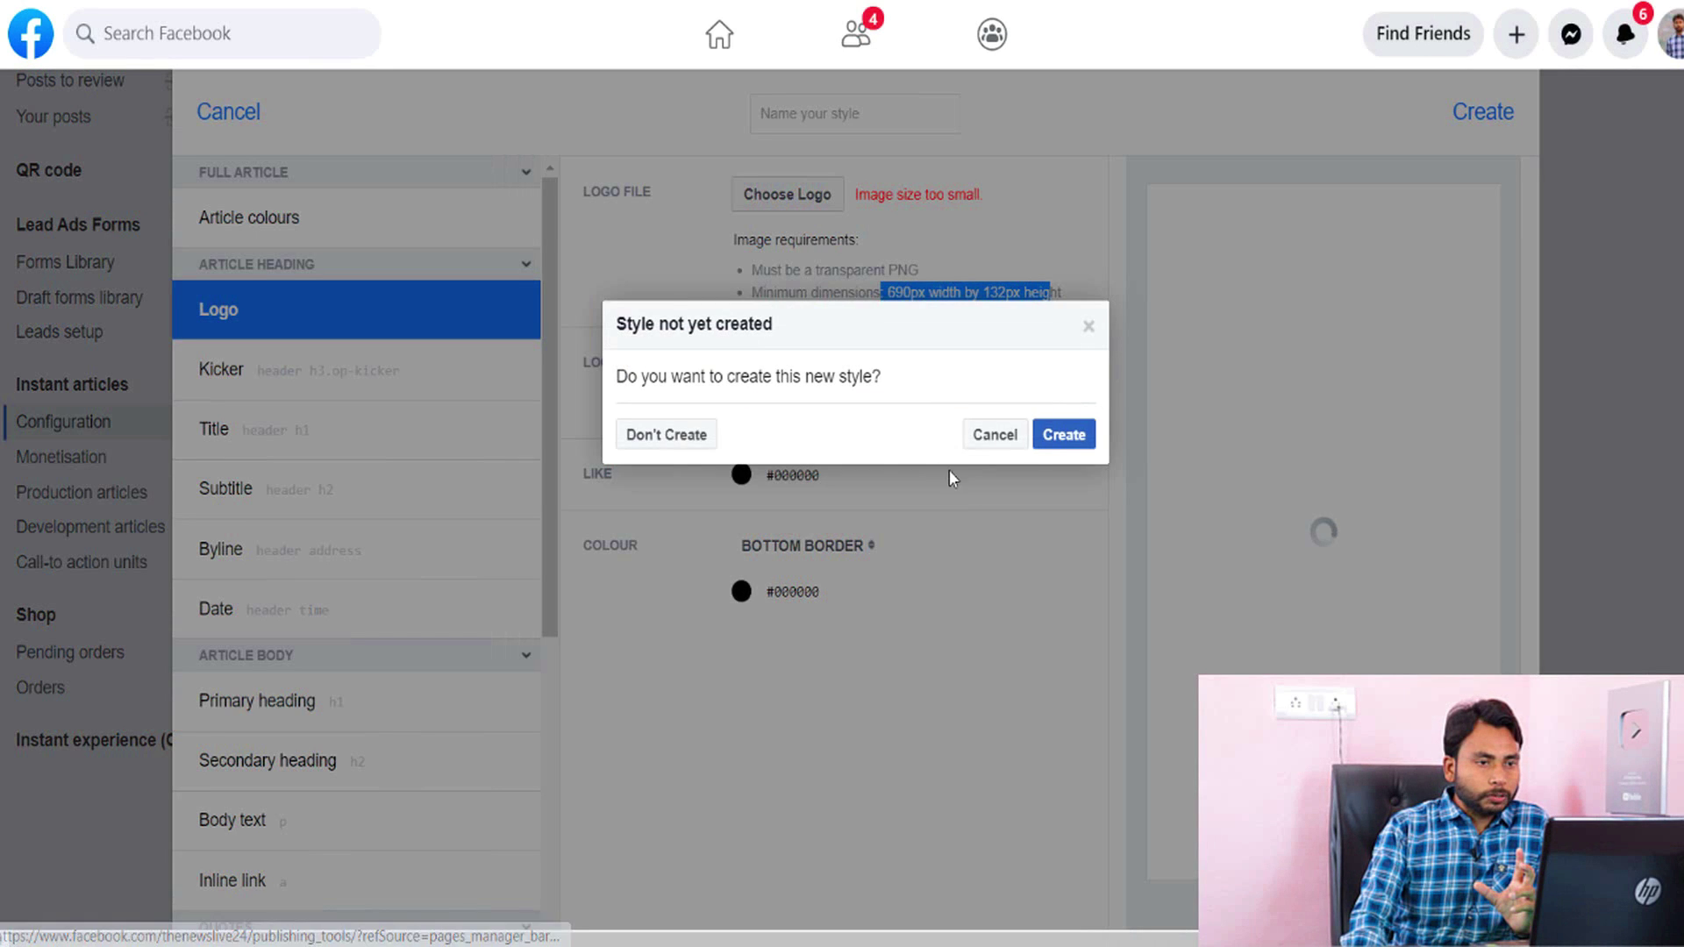
click(622, 436)
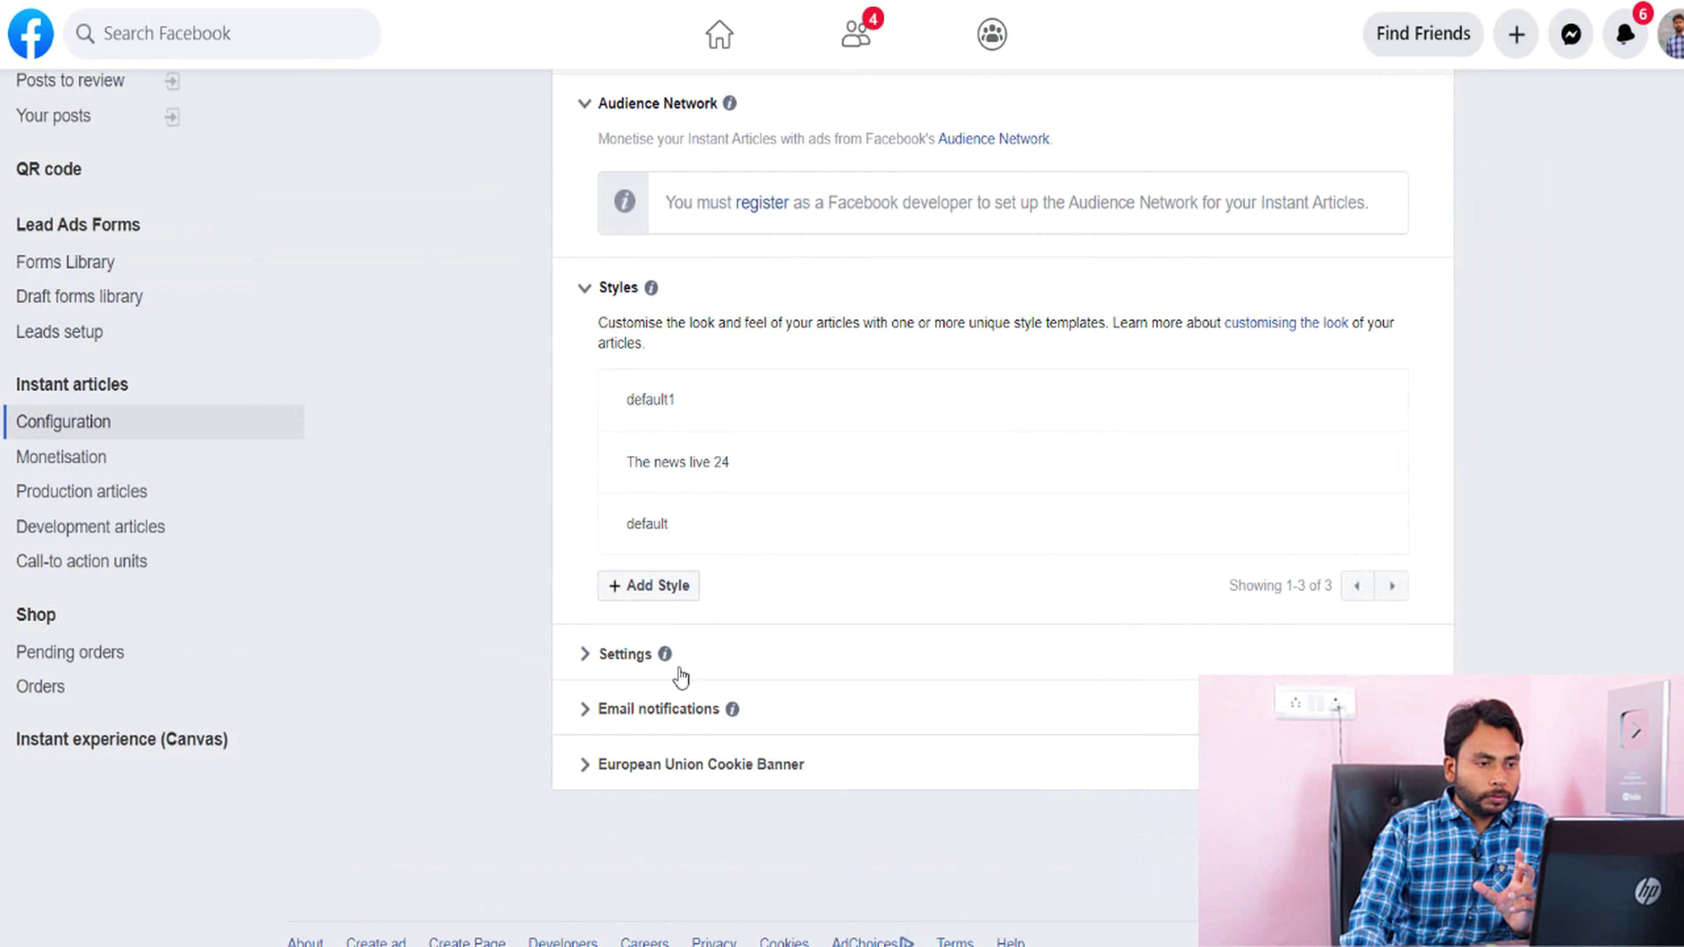
- Expand the Settings section and examine the News Feed video preview option
click(585, 662)
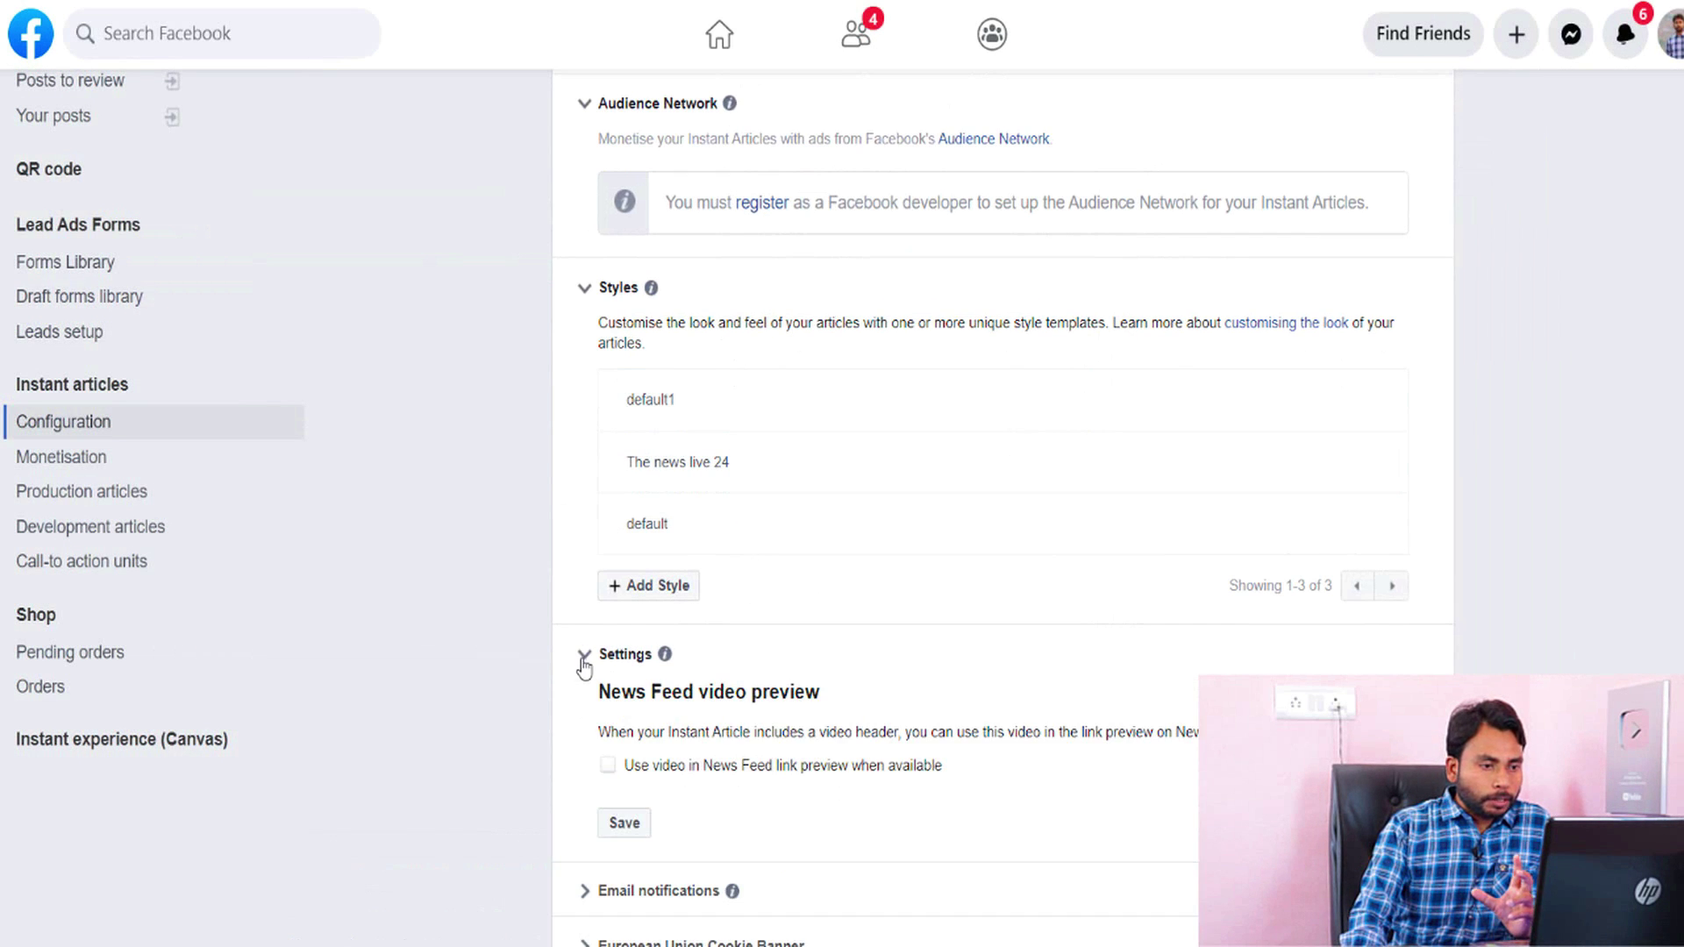
scroll(585, 675, down, 2)
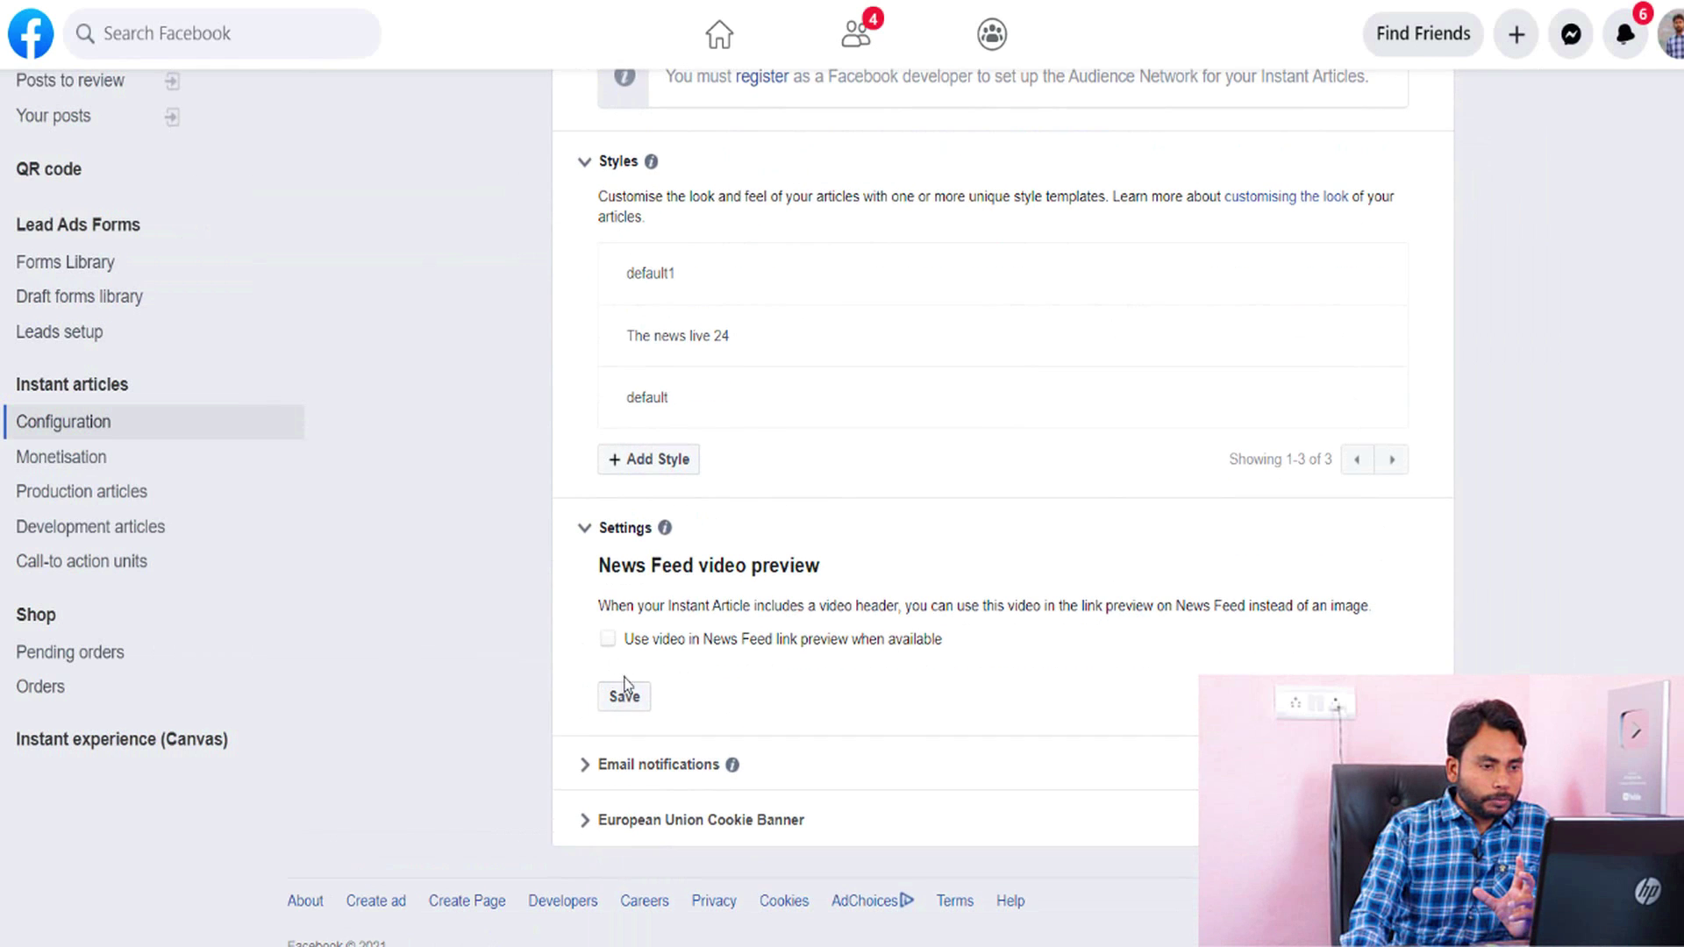
scroll(614, 697, down, 1)
- Expand Email notifications and save the preferences with only Instant Articles Blog enabled
click(582, 706)
scroll(713, 750, down, 3)
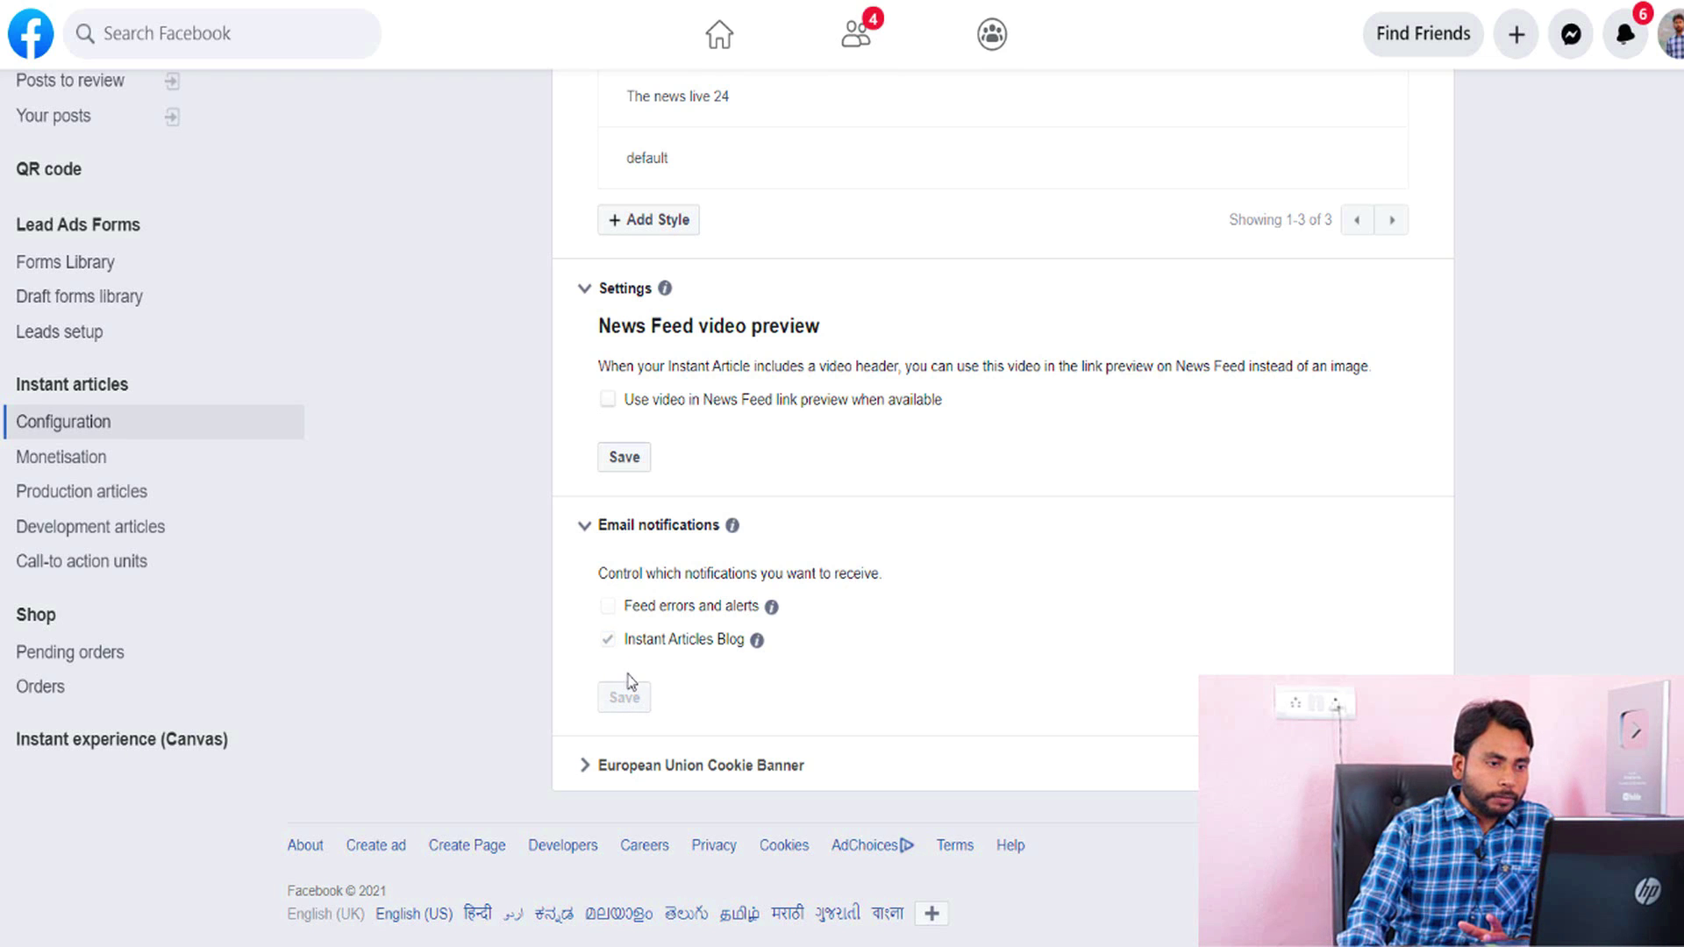
click(625, 698)
click(1067, 450)
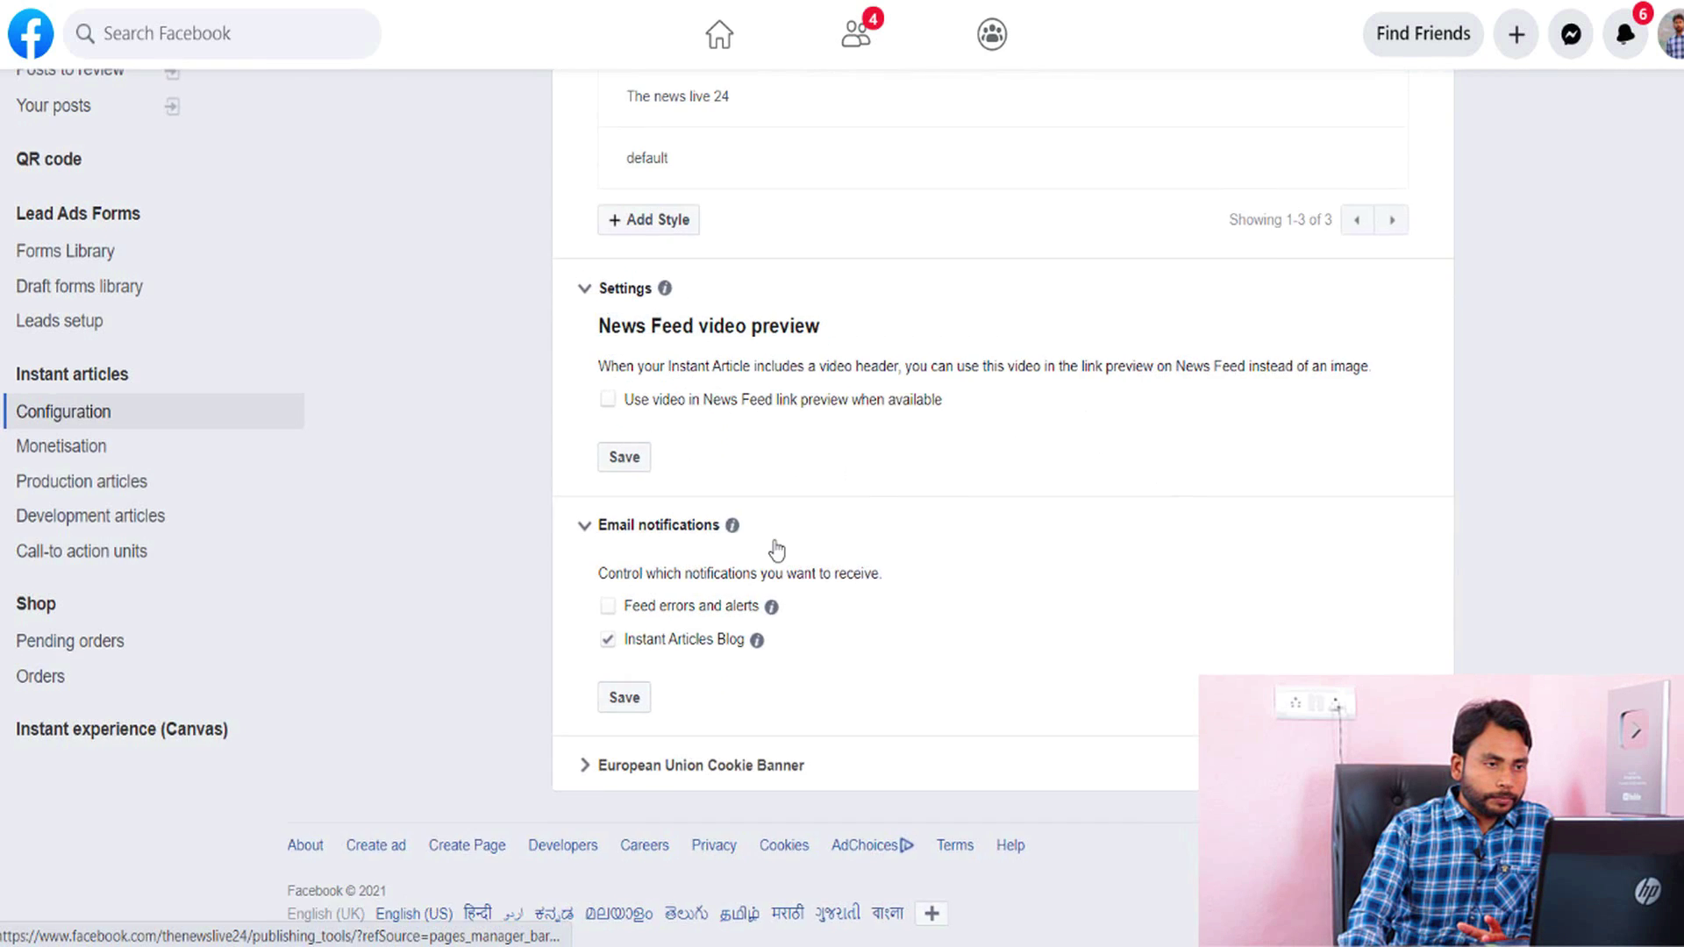
- Return to the Published Posts list in Publishing tools and look through the page's posts
scroll(780, 557, up, 5)
scroll(783, 561, up, 10)
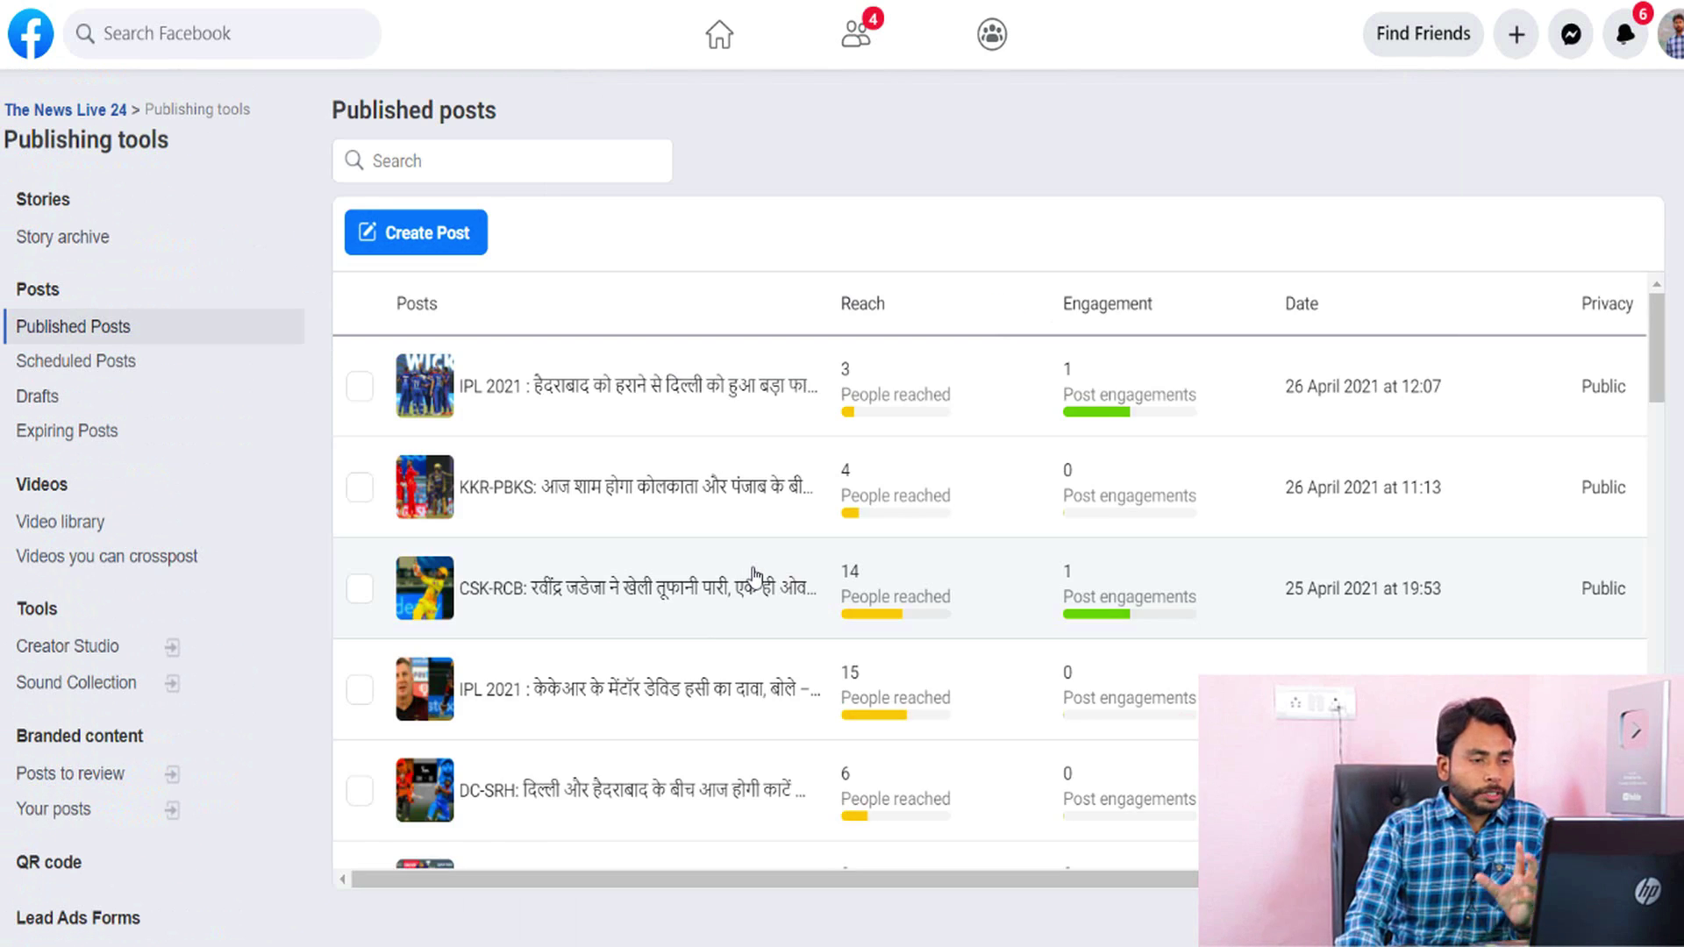
scroll(760, 583, down, 4)
scroll(759, 583, down, 5)
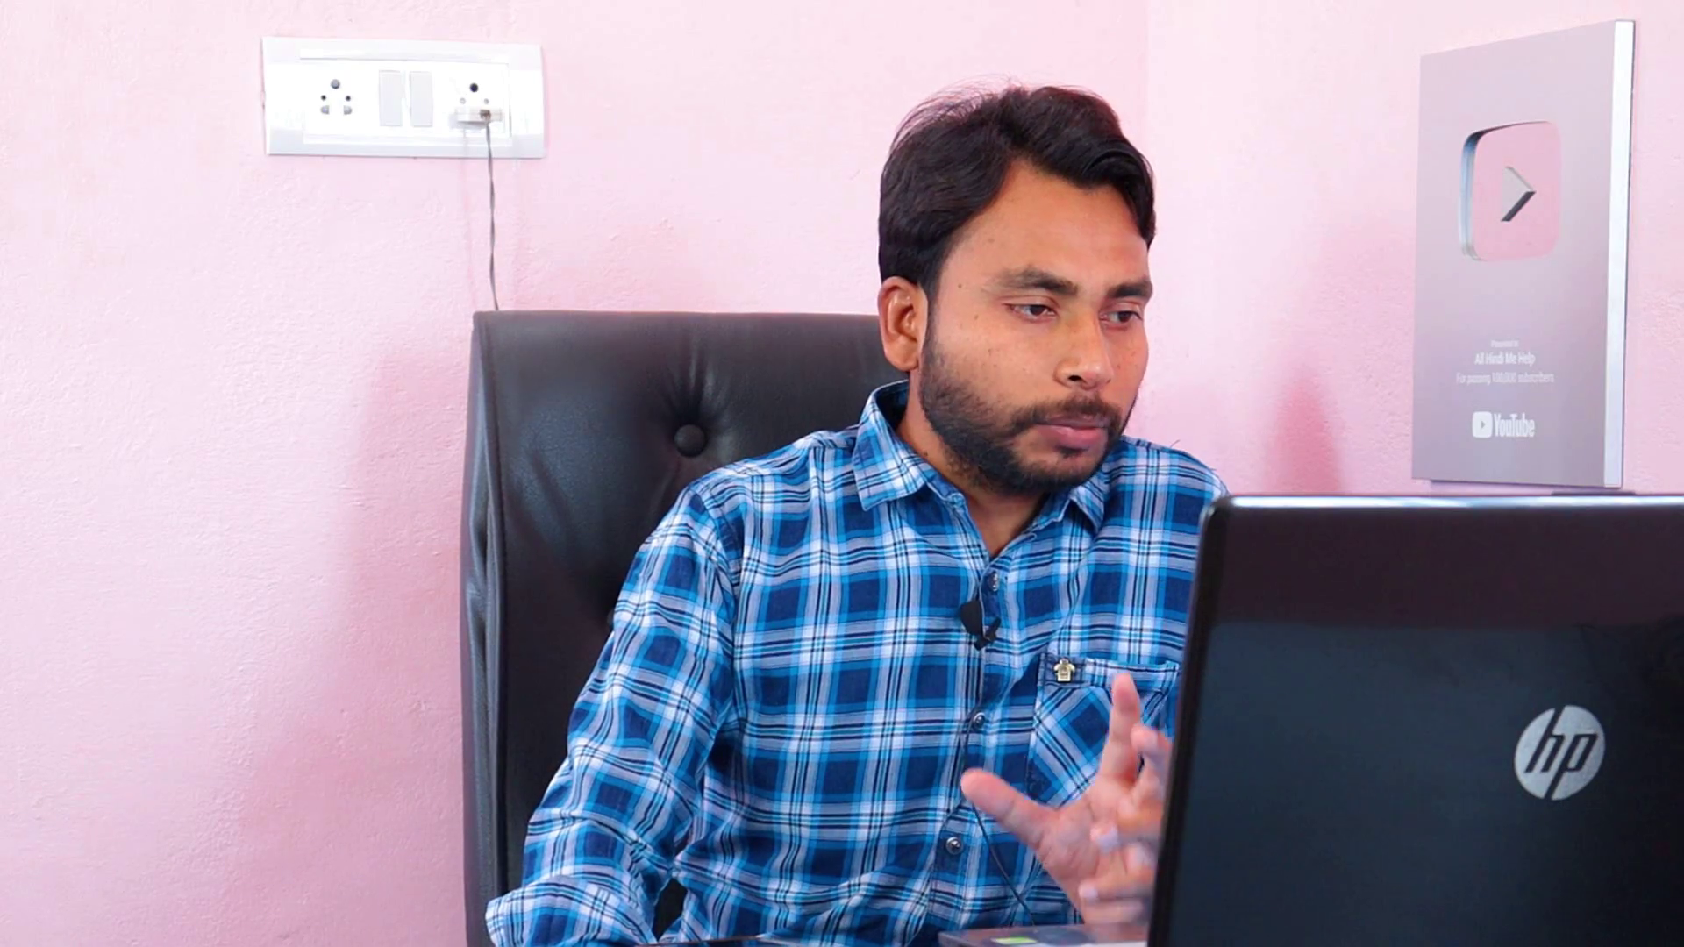